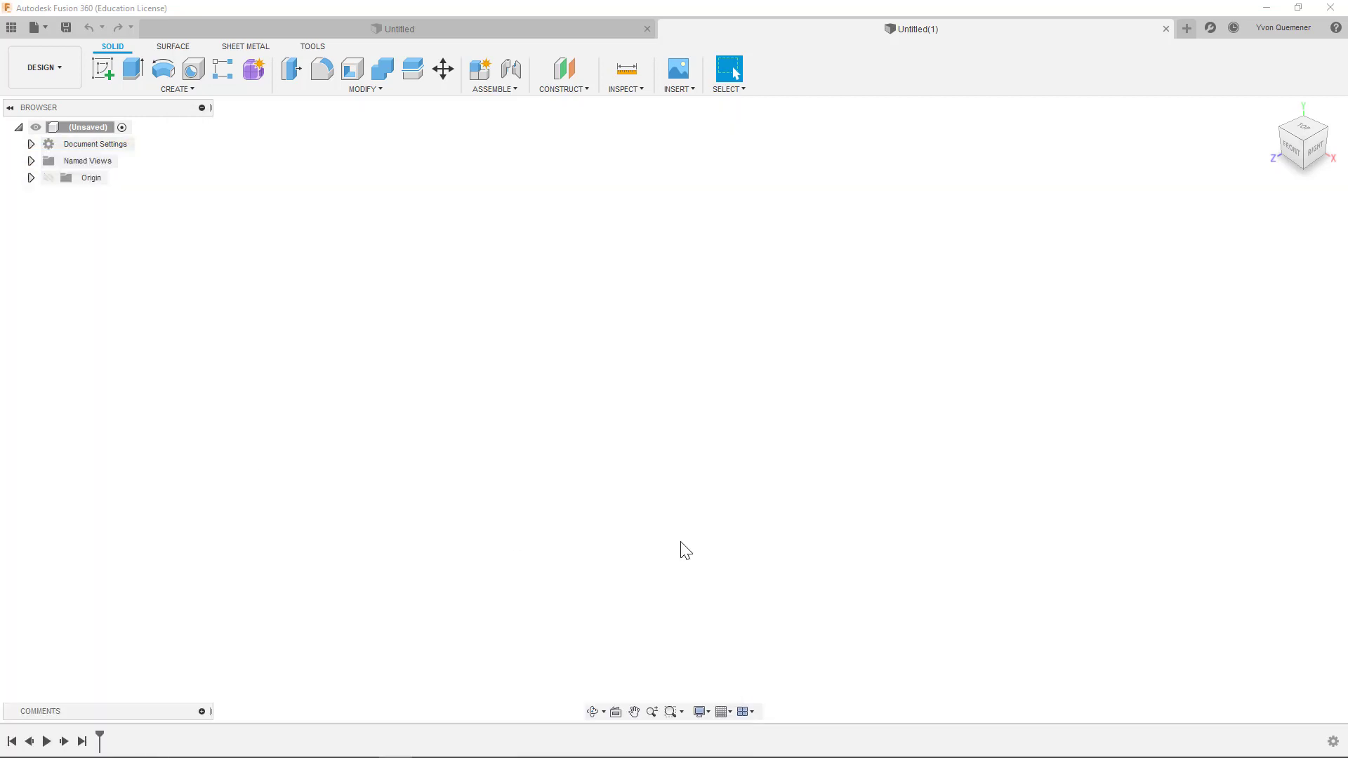
Start a sketch on the front plane and draw a square about 100 by 100 mm with one corner at the origin.
{"action": "left_click", "coordinate": [108, 62]}
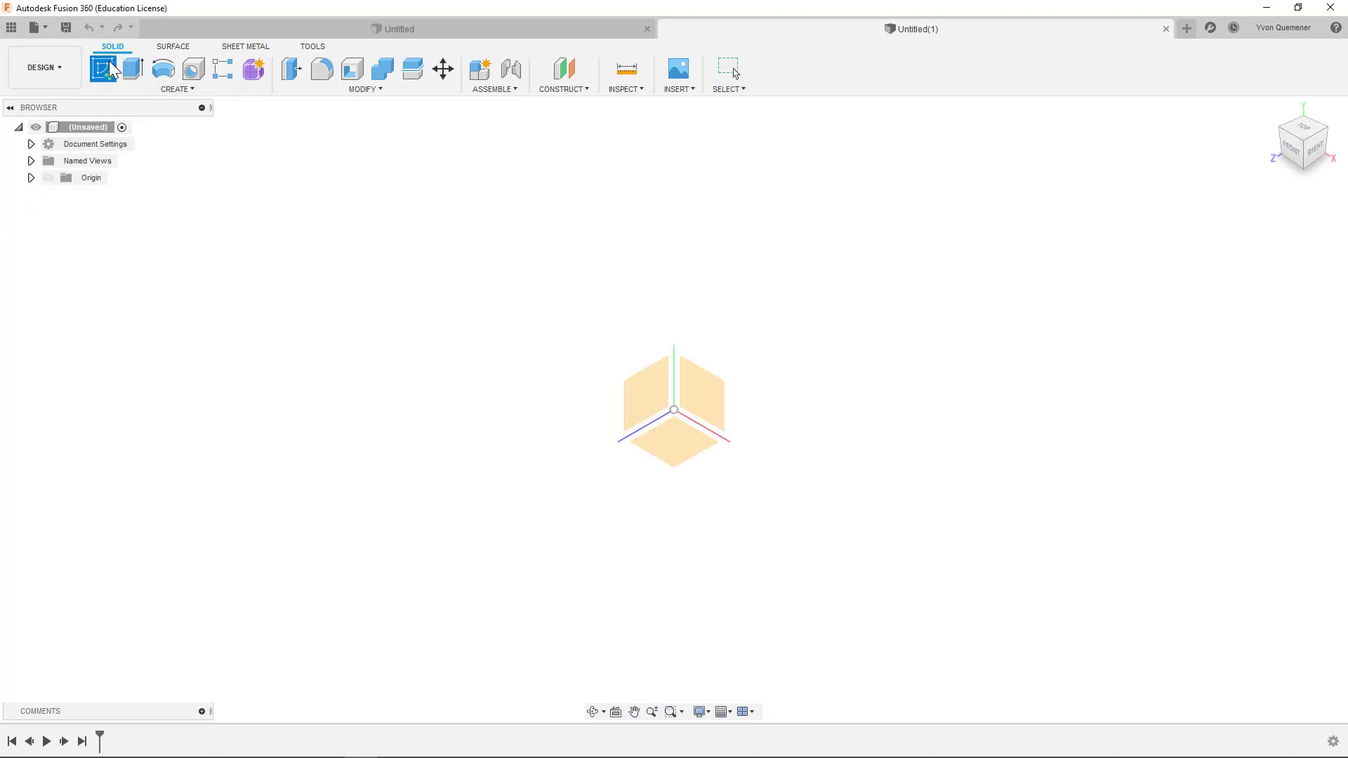
{"action": "left_click", "coordinate": [706, 382]}
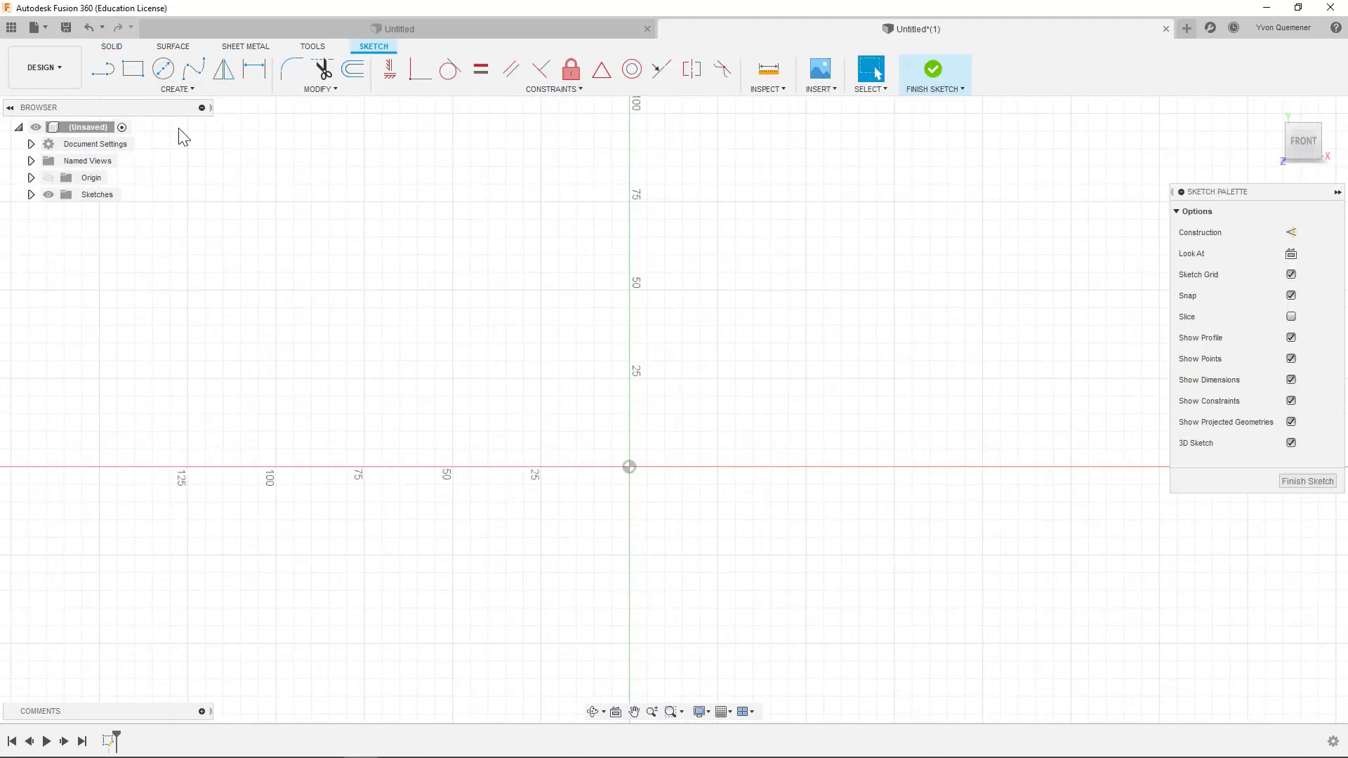
{"action": "left_click", "coordinate": [132, 68]}
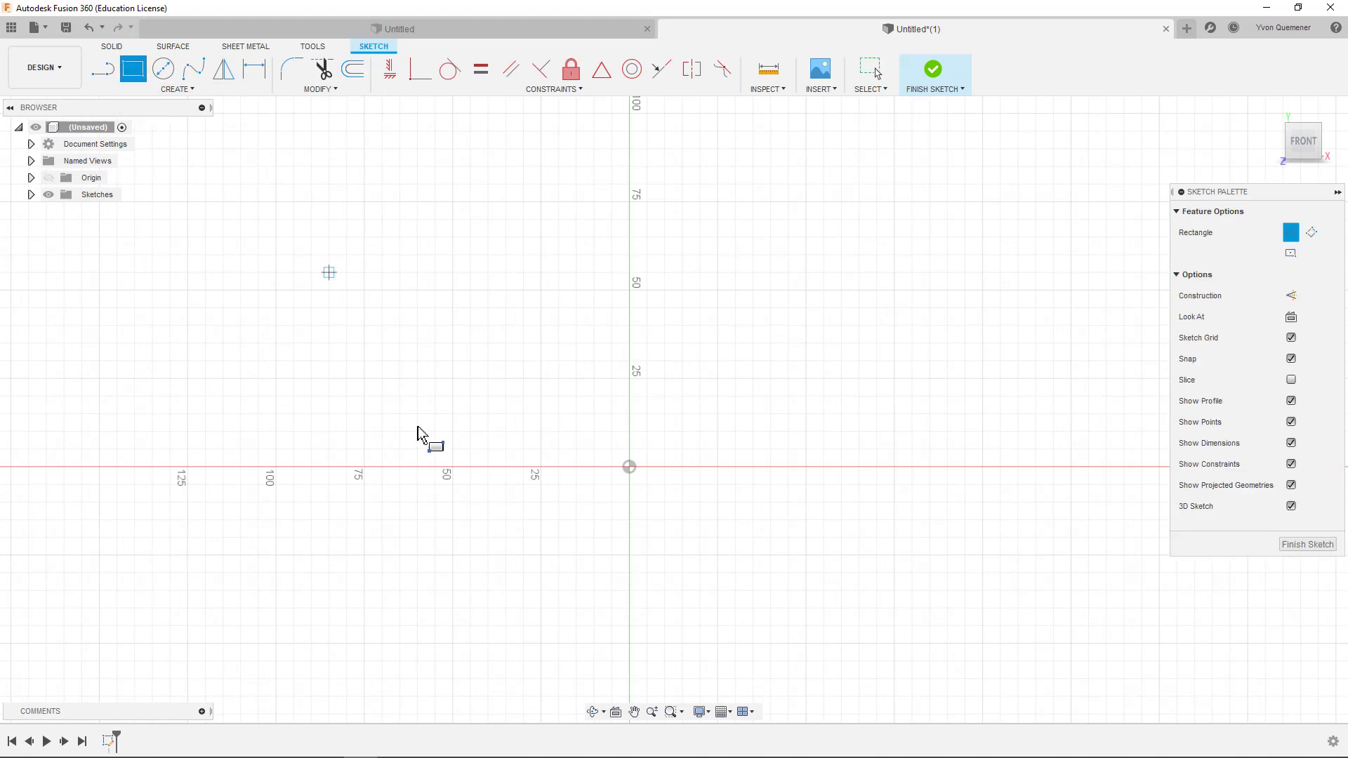
{"action": "left_click", "coordinate": [633, 467]}
{"action": "scroll", "coordinate": [344, 200], "scroll_direction": "down", "scroll_amount": 2}
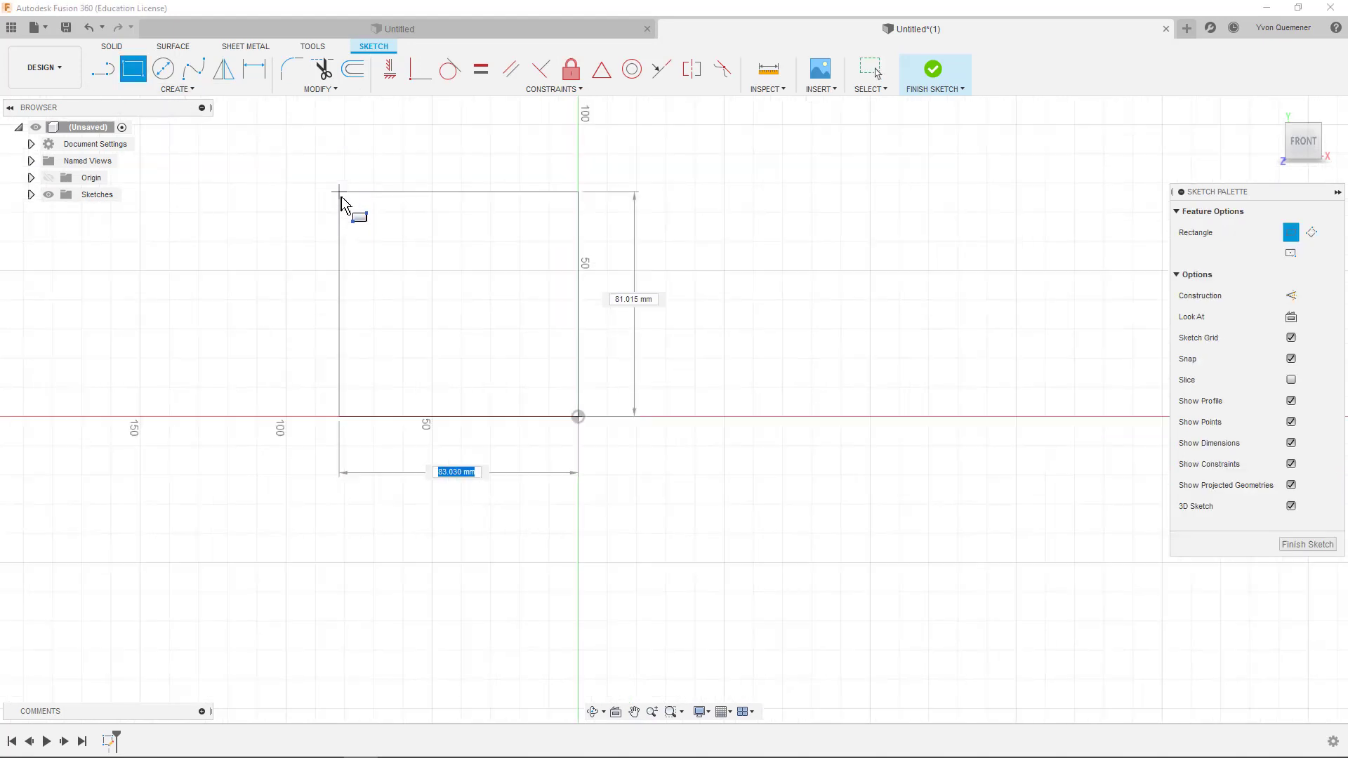
{"action": "left_click", "coordinate": [291, 132]}
Draw a circle about 60 mm in diameter centred in the square and finish the sketch.
{"action": "left_click", "coordinate": [171, 75]}
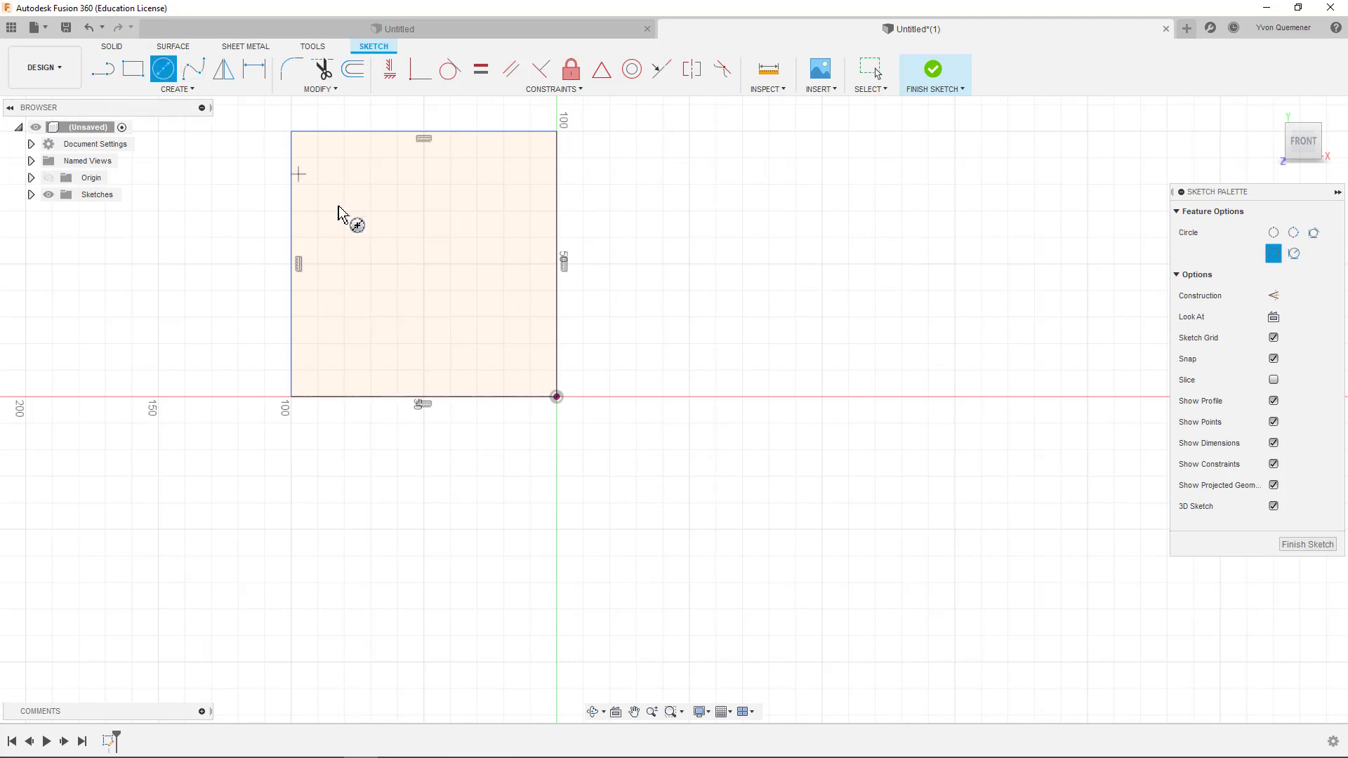
{"action": "left_click", "coordinate": [423, 263]}
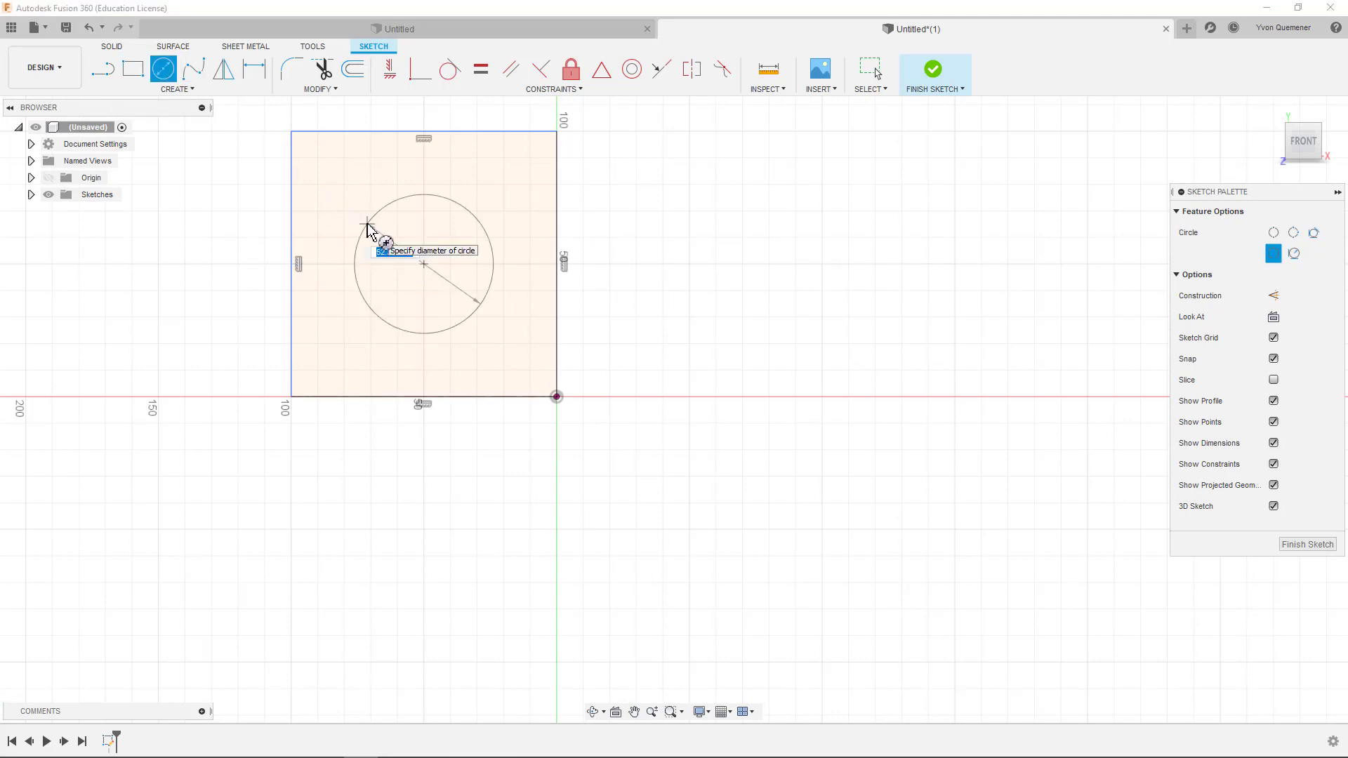
{"action": "left_click", "coordinate": [345, 265]}
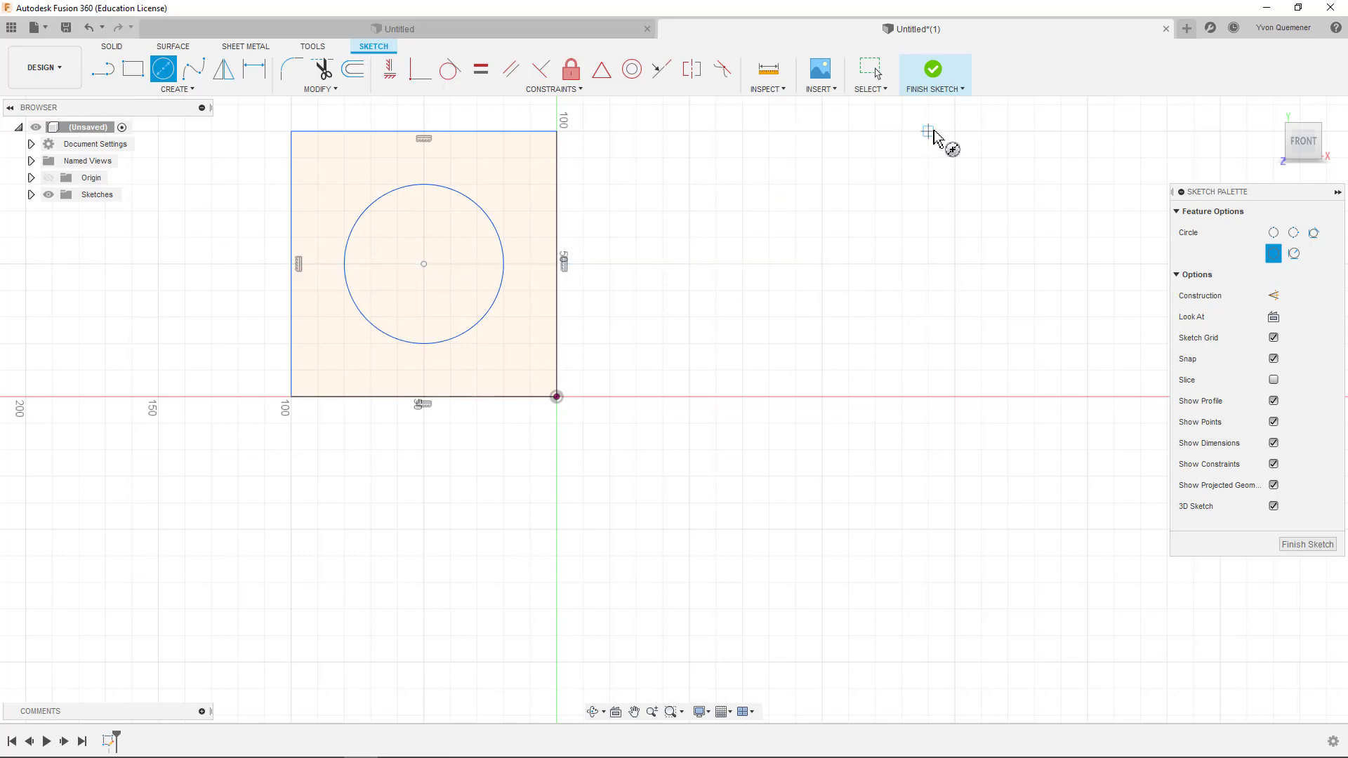
{"action": "left_click", "coordinate": [934, 71]}
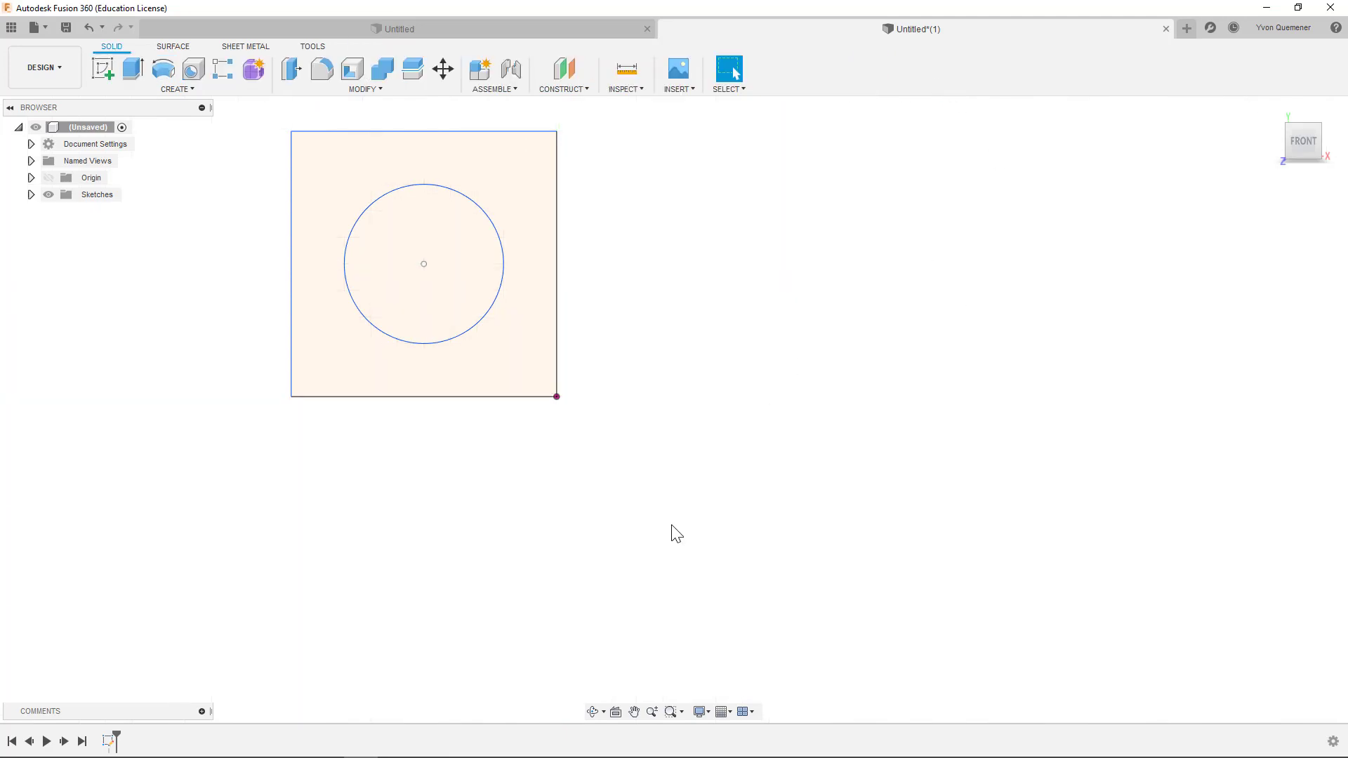
Extrude the area between the square and the circle 3.18 mm as a new body.
{"action": "mouse_move", "coordinate": [676, 534]}
{"action": "middle_mouse_down", "text": "shift"}
{"action": "mouse_move", "coordinate": [667, 442]}
{"action": "mouse_move", "coordinate": [364, 322]}
{"action": "mouse_move", "coordinate": [730, 447]}
{"action": "middle_mouse_up", "text": "shift"}
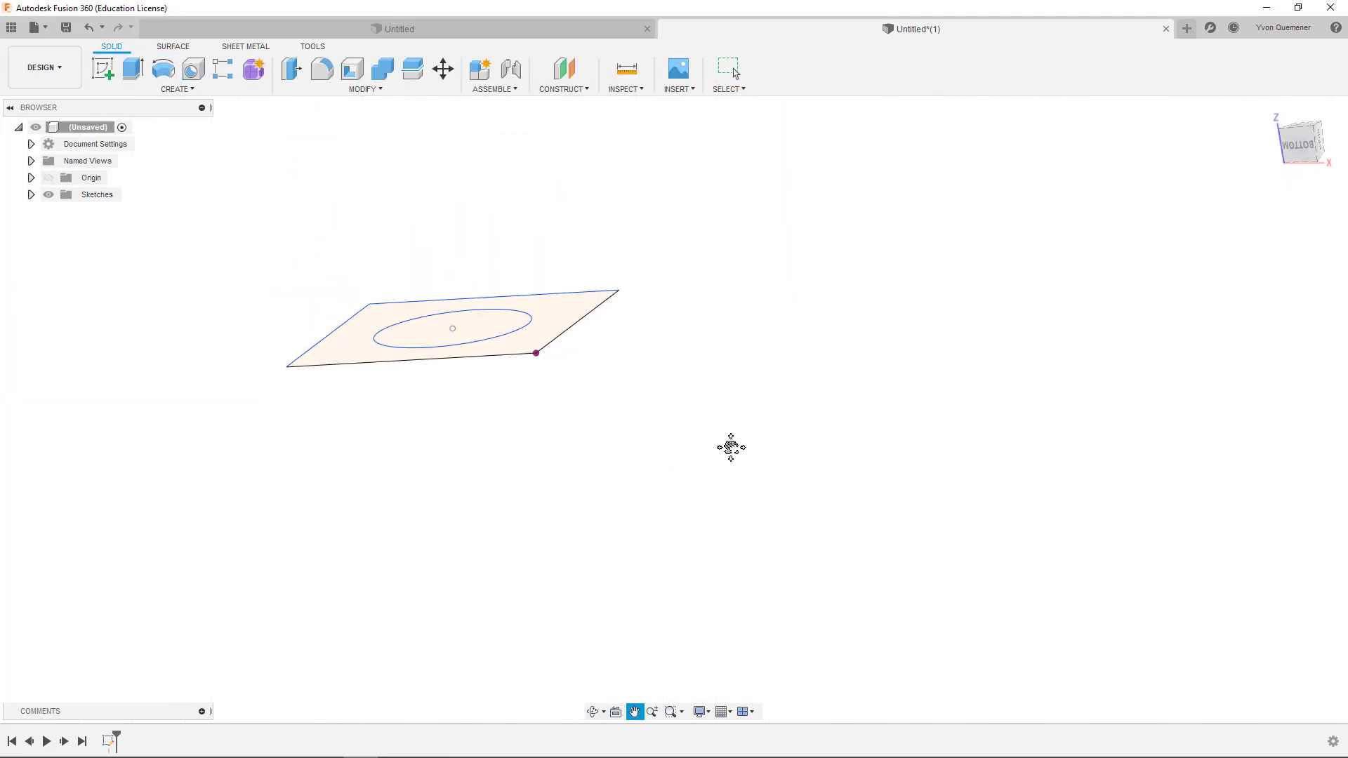
{"action": "left_click", "coordinate": [133, 69]}
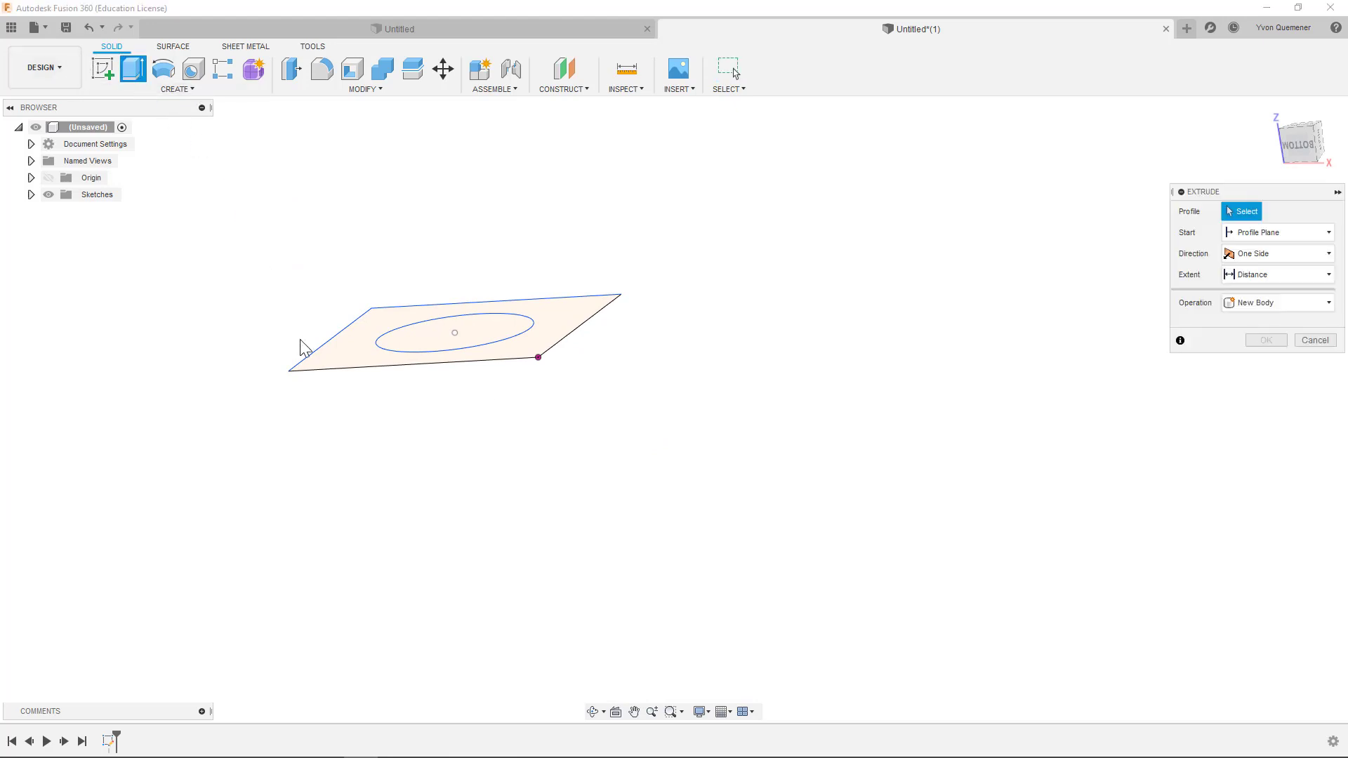
{"action": "left_click", "coordinate": [342, 339]}
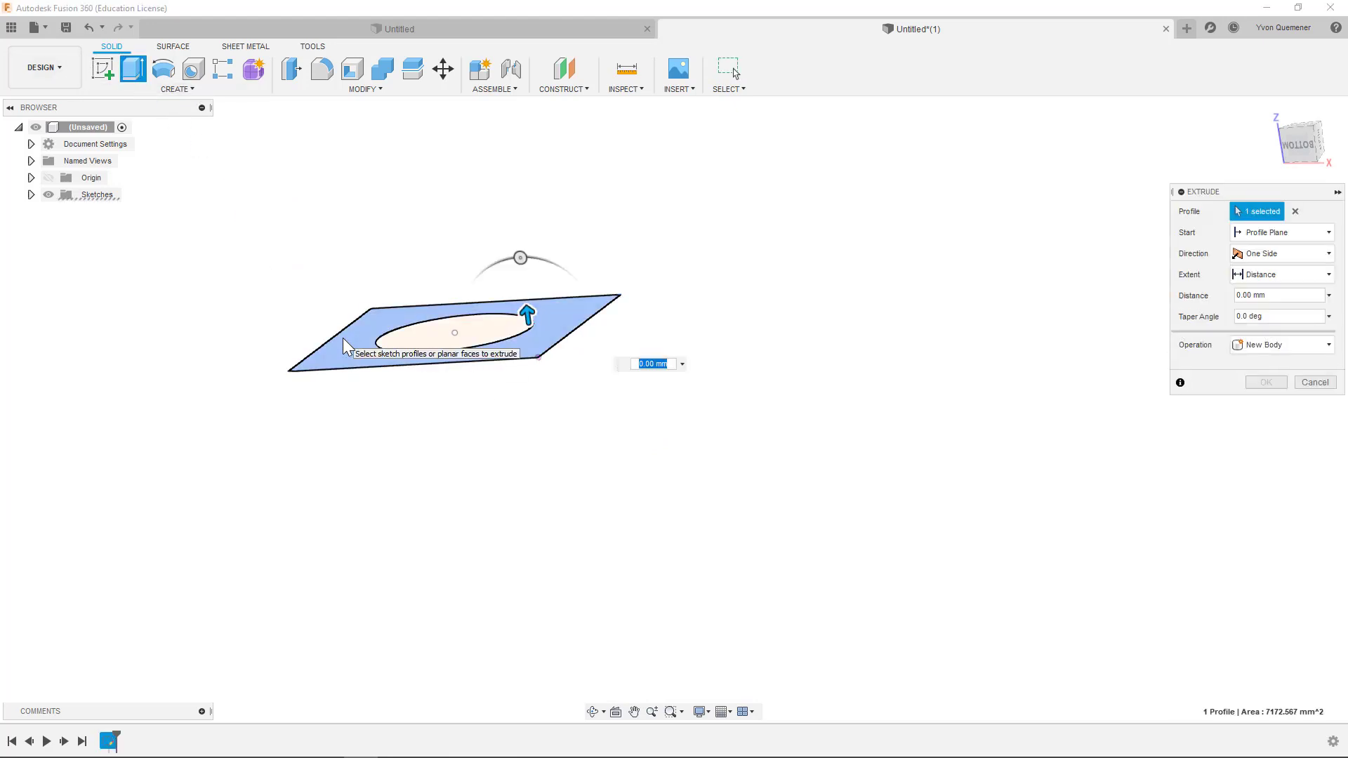
{"action": "type", "text": "3.18"}
{"action": "key", "text": "Return"}
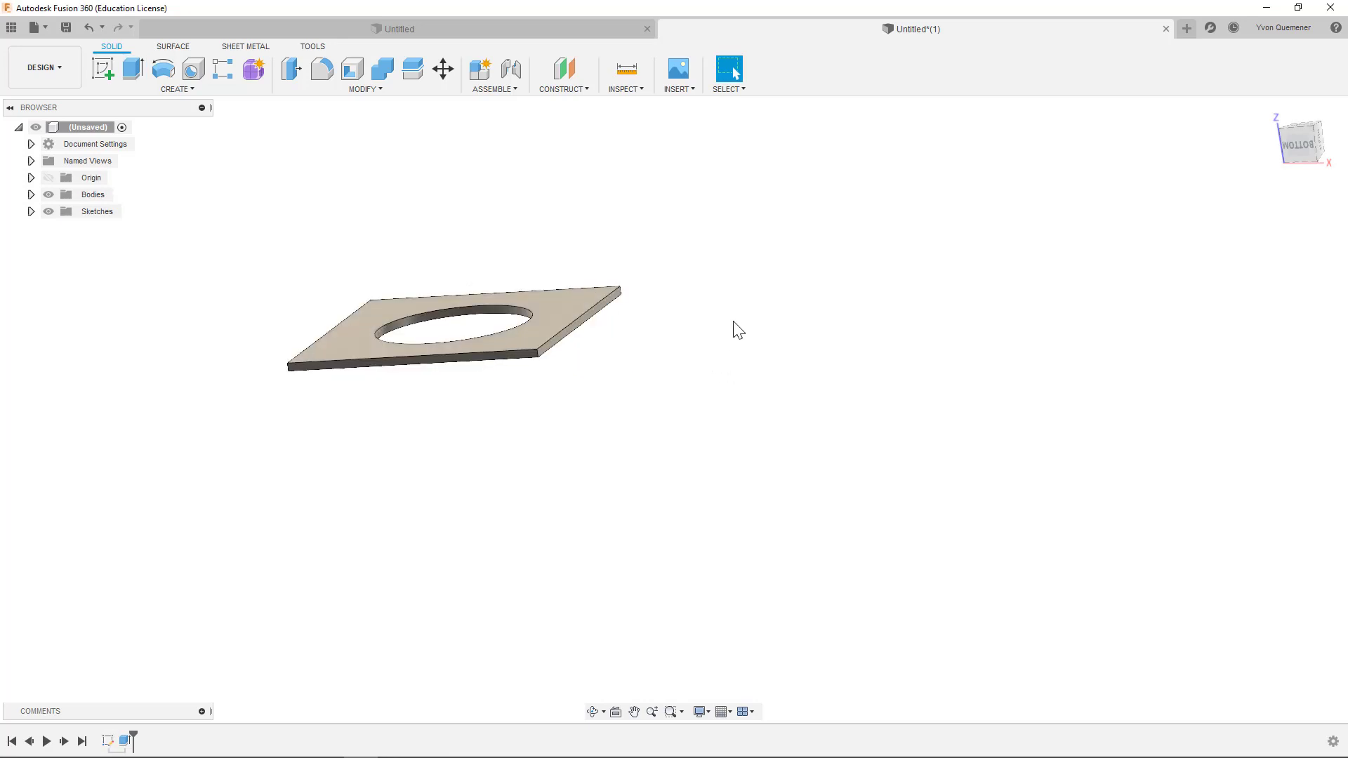
Switch to the Manufacture workspace and create a new milling setup for the plate.
{"action": "middle_click_drag", "start_coordinate": [659, 349], "coordinate": [709, 379], "text": "shift"}
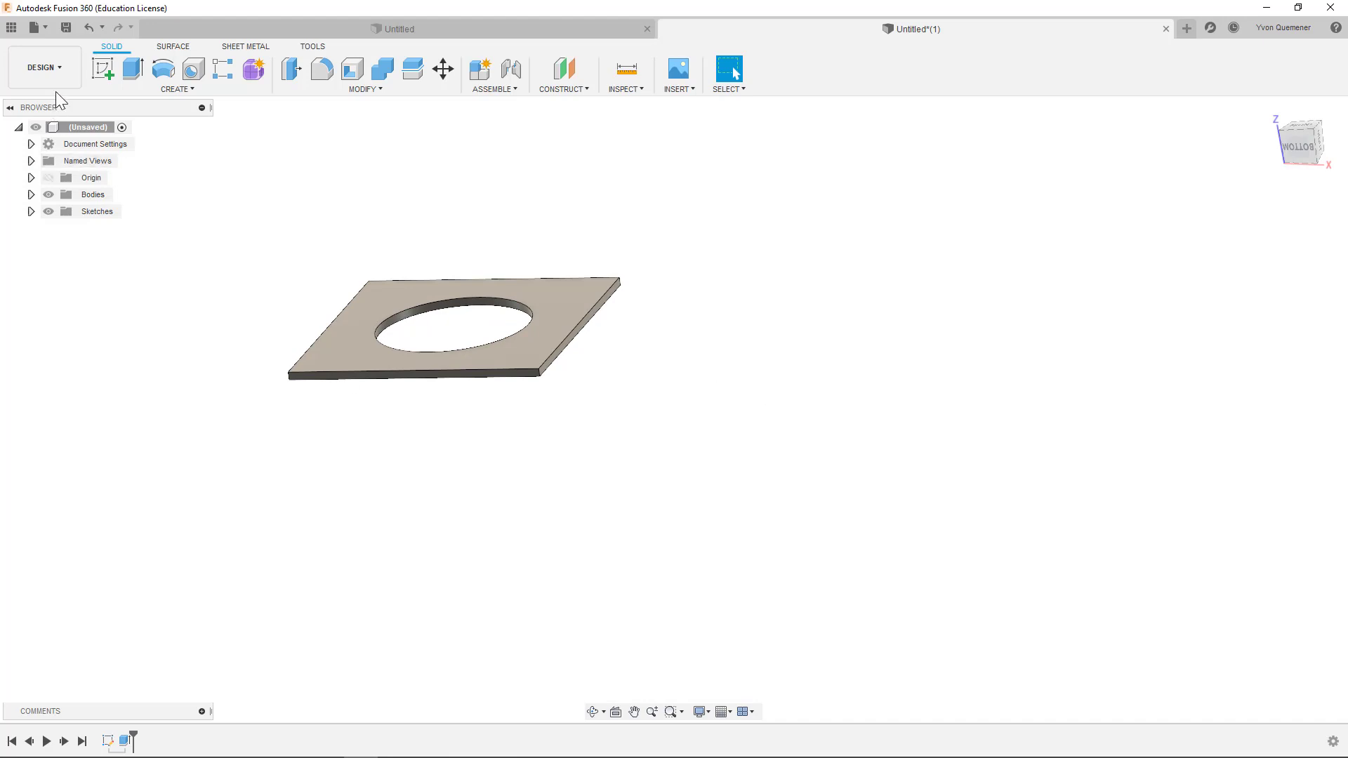
{"action": "left_click", "coordinate": [55, 69]}
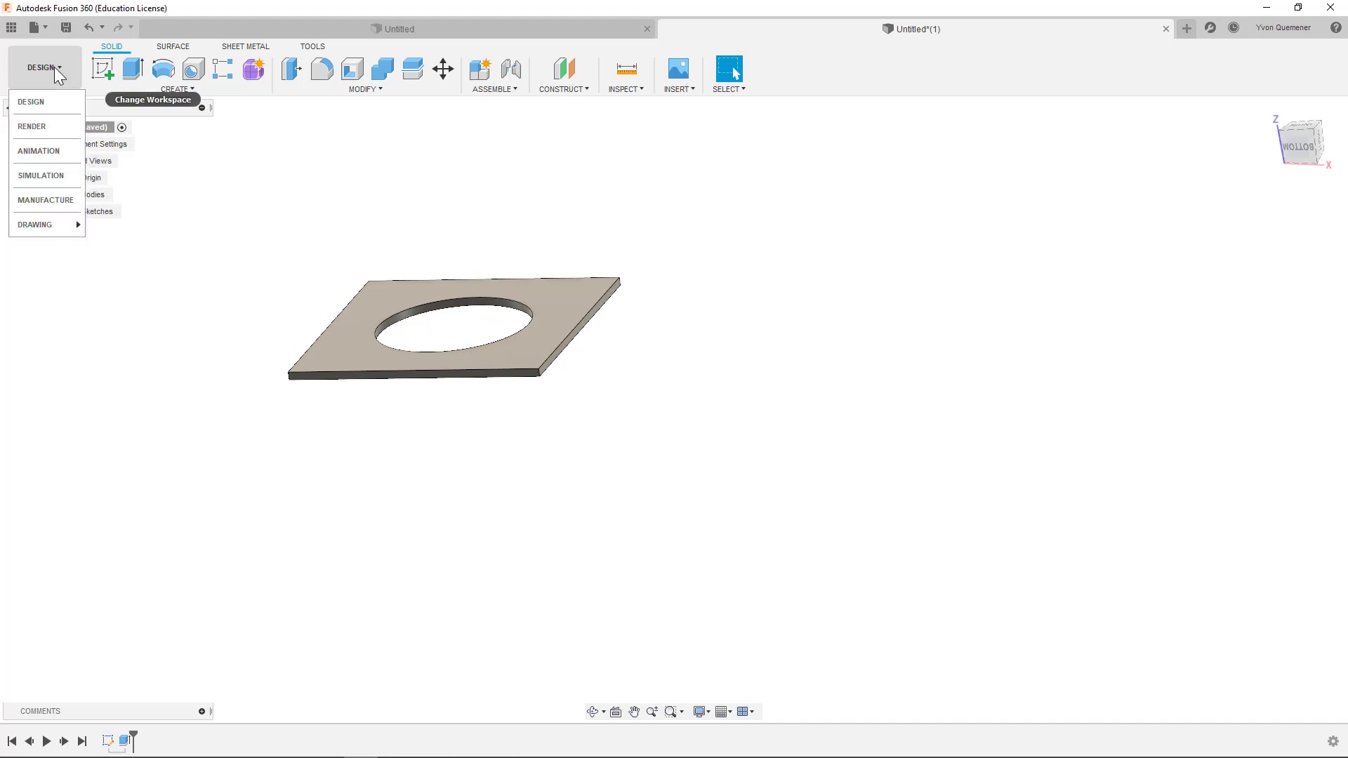
{"action": "left_click", "coordinate": [53, 202]}
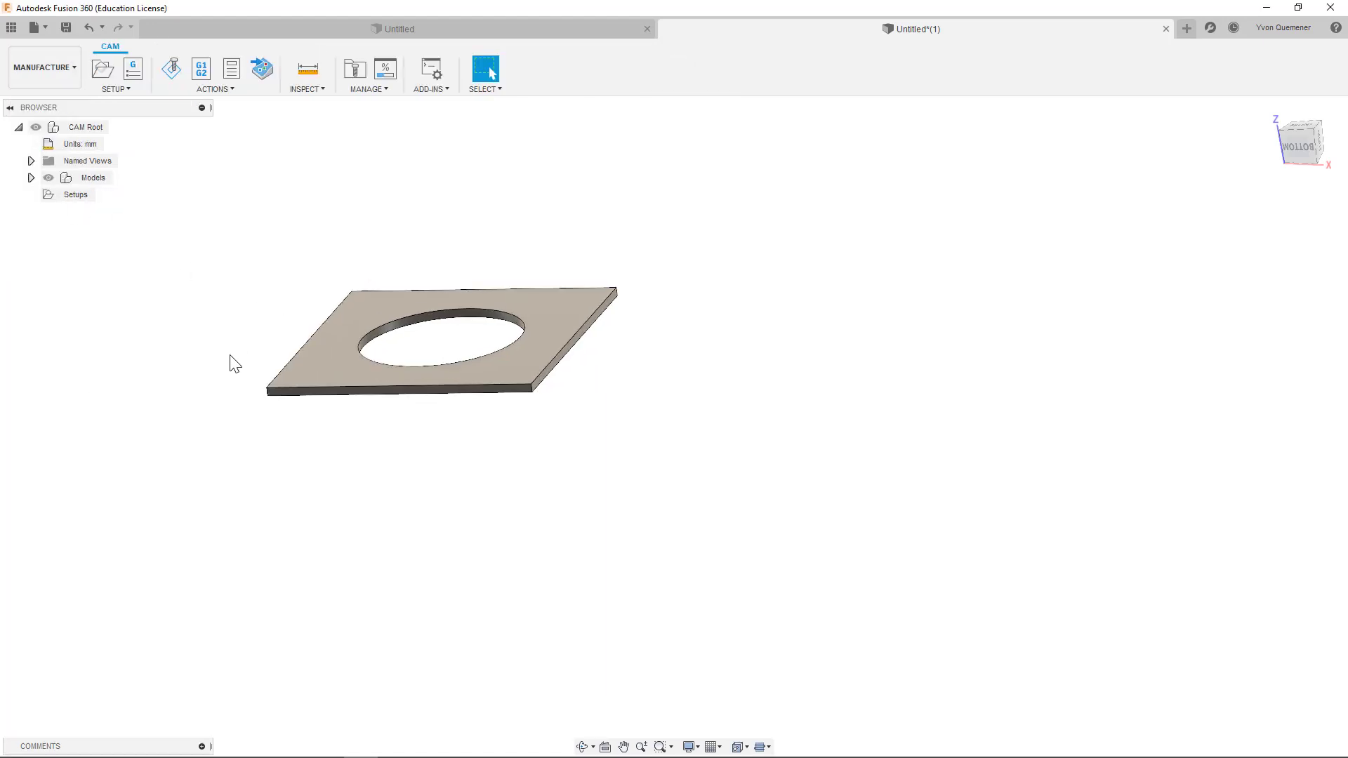
{"action": "left_click", "coordinate": [104, 68]}
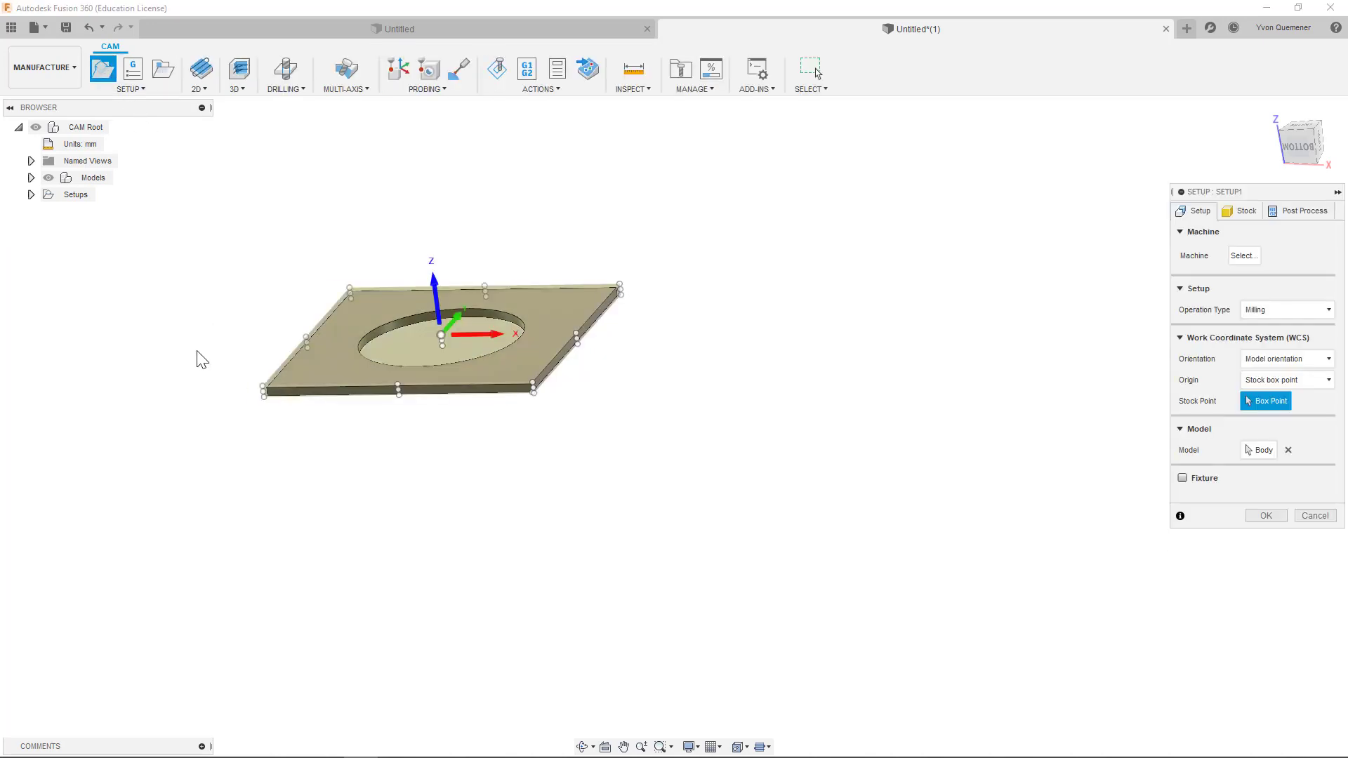
Set the setup's stock side offset to 10 mm and the stock top offset to 0 mm.
{"action": "left_click", "coordinate": [1231, 217]}
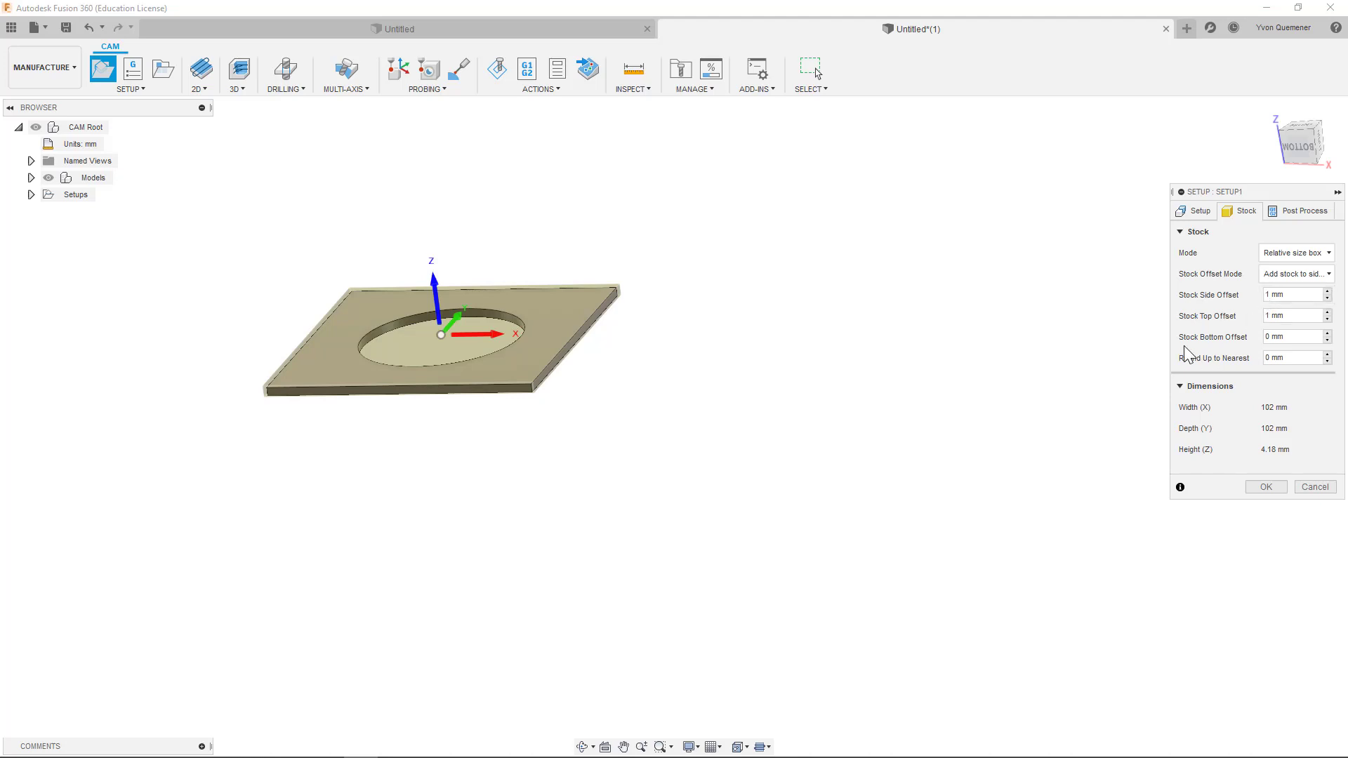
{"action": "type", "text": "0"}
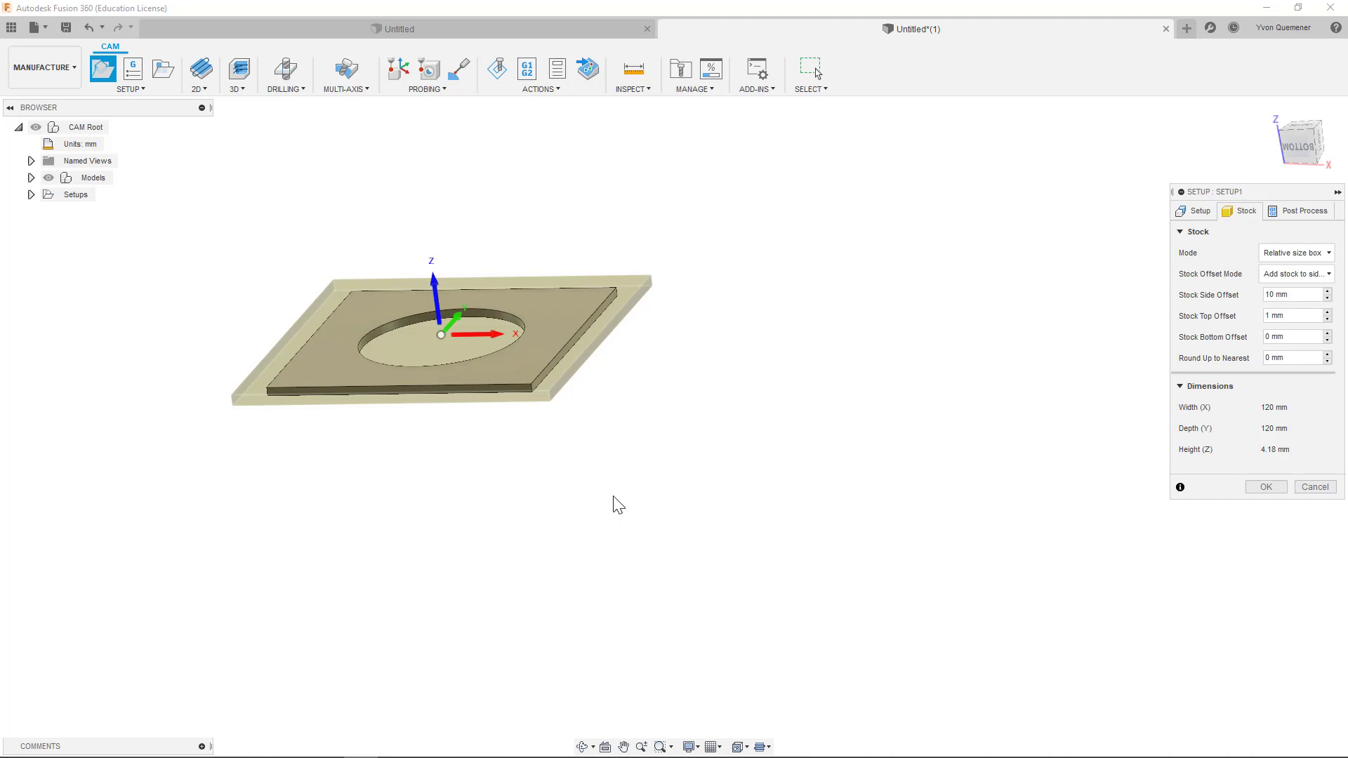
{"action": "double_click", "coordinate": [1269, 316]}
{"action": "type", "text": "0"}
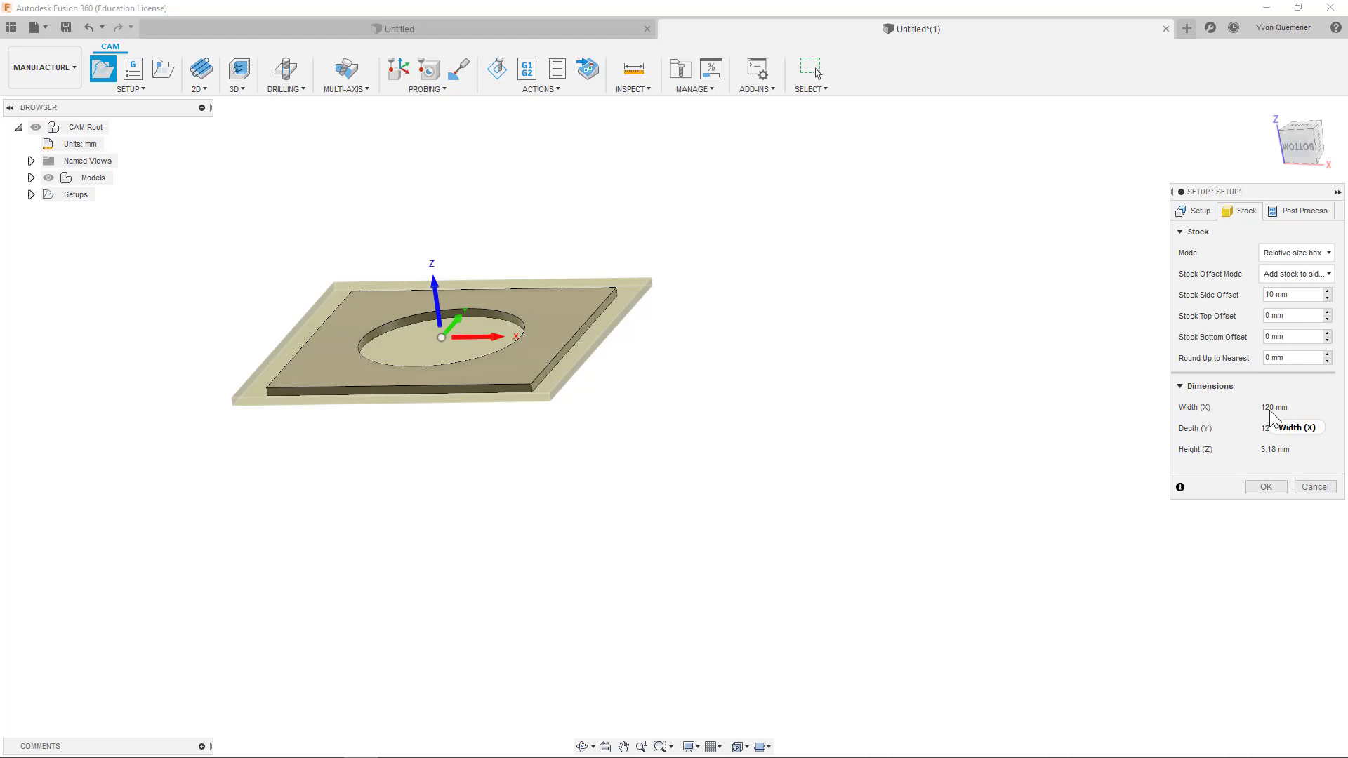
Place the work coordinate origin on the stock's top corner at minimum X and Y, and accept the setup.
{"action": "left_click", "coordinate": [1187, 214]}
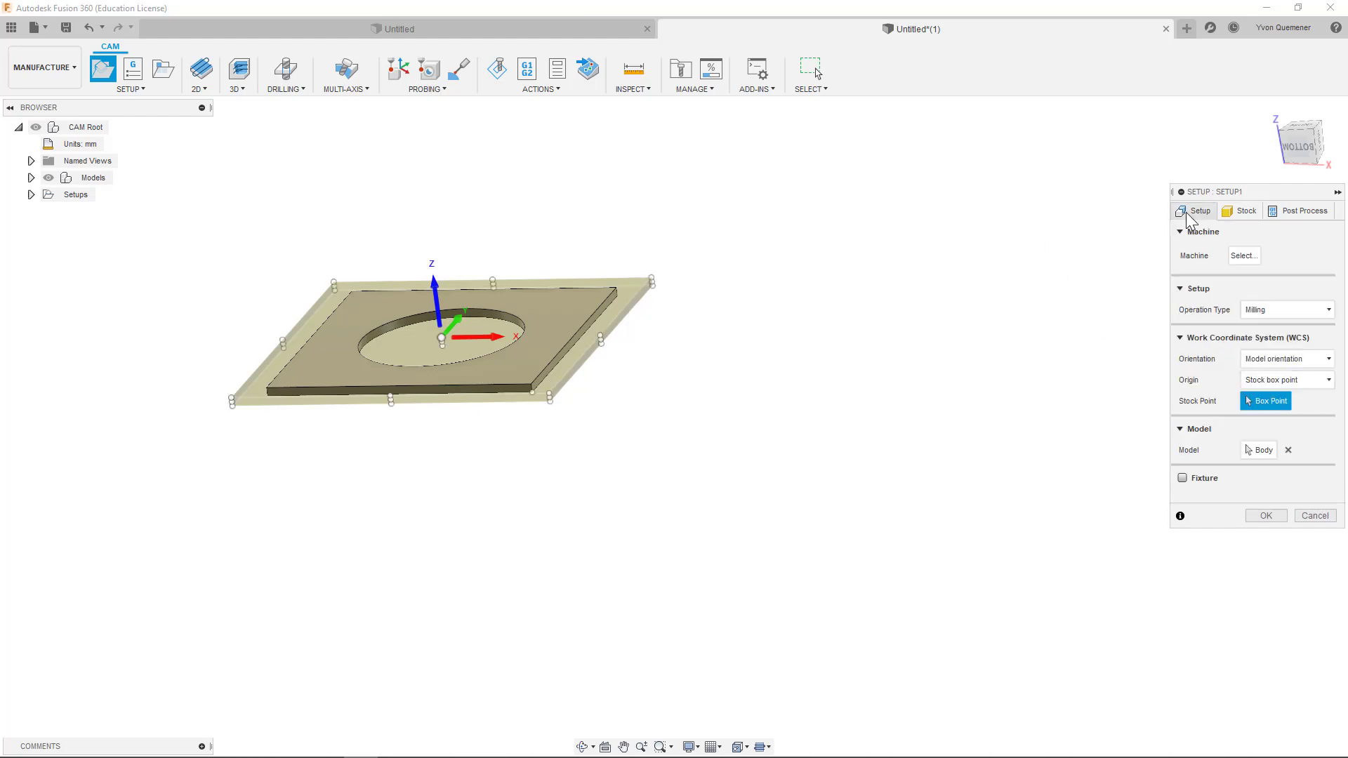
{"action": "left_click", "coordinate": [232, 402]}
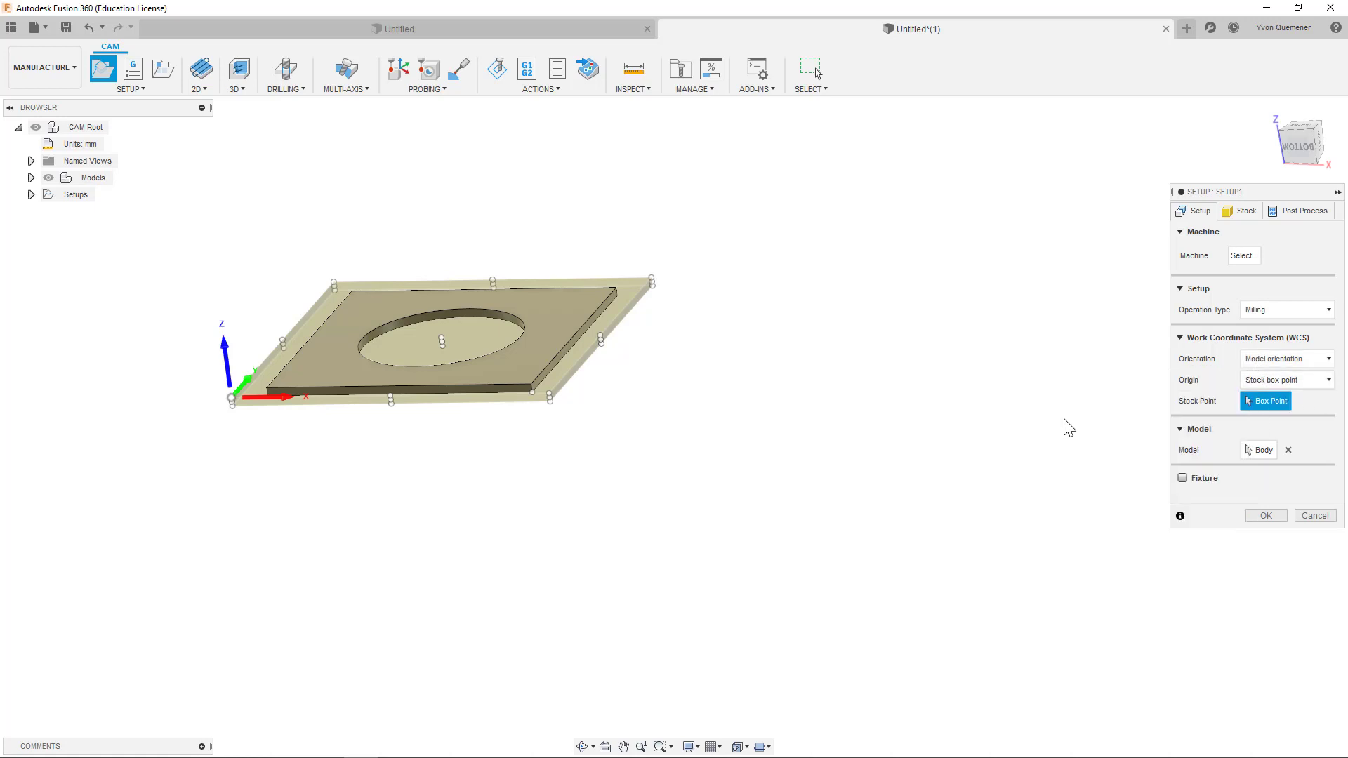
{"action": "middle_click_drag", "start_coordinate": [845, 398], "coordinate": [837, 429], "text": "shift"}
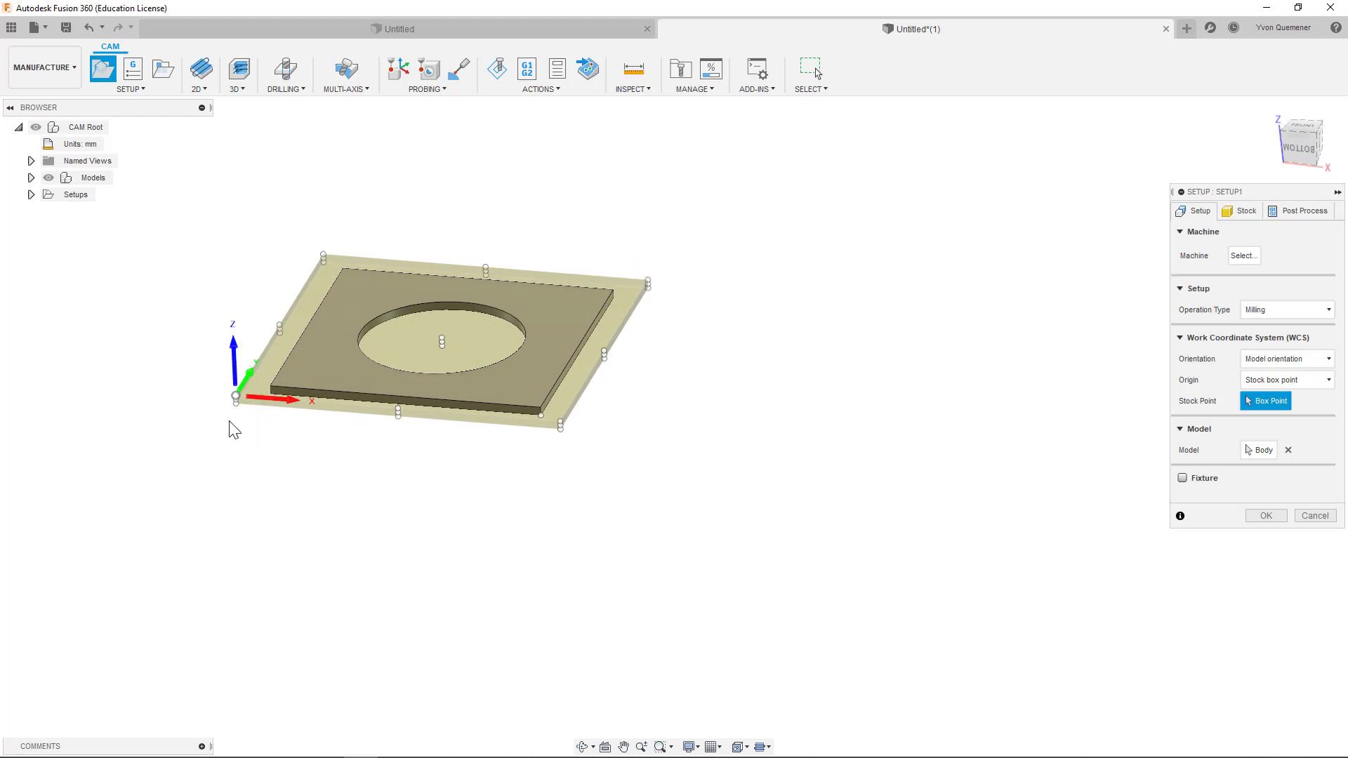
{"action": "left_click", "coordinate": [1263, 515]}
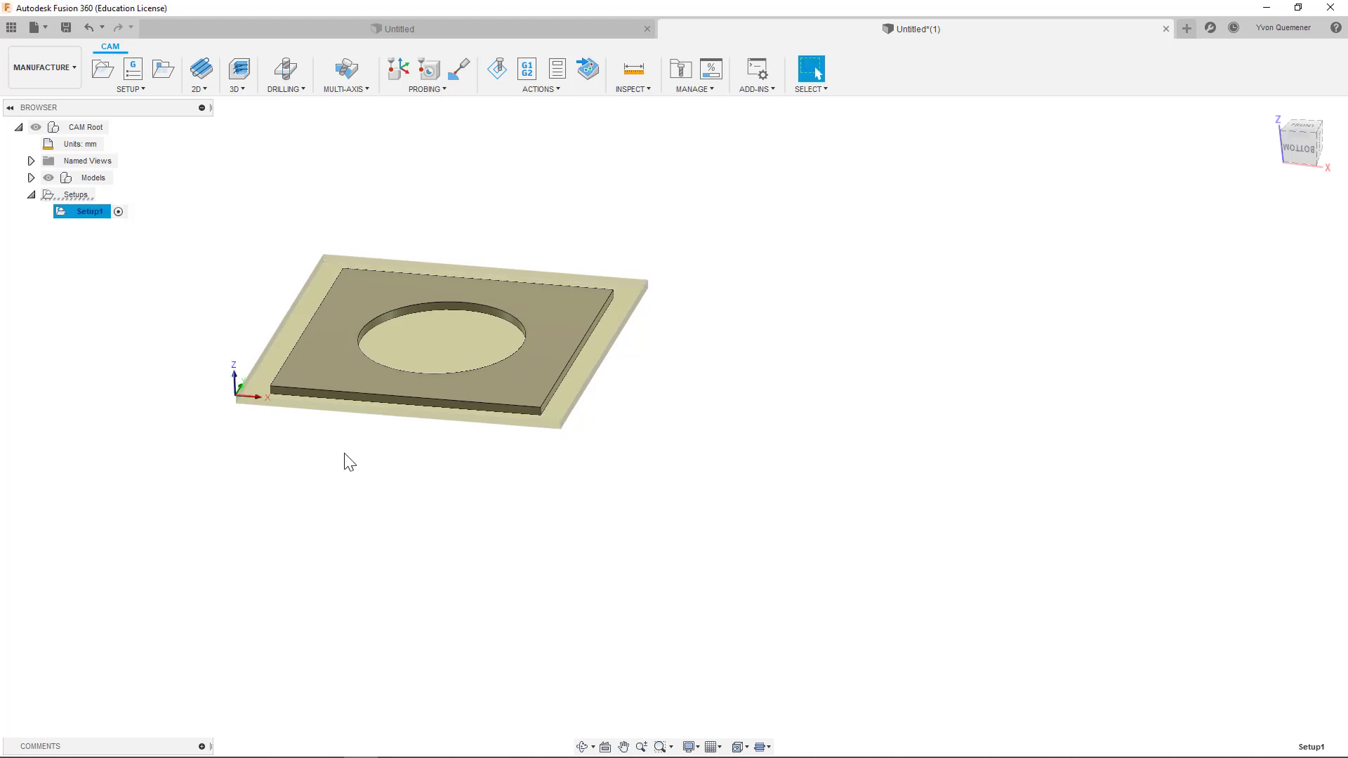
Create a 2D Contour operation with a cutting feedrate of 500 mm/min.
{"action": "left_click", "coordinate": [202, 89]}
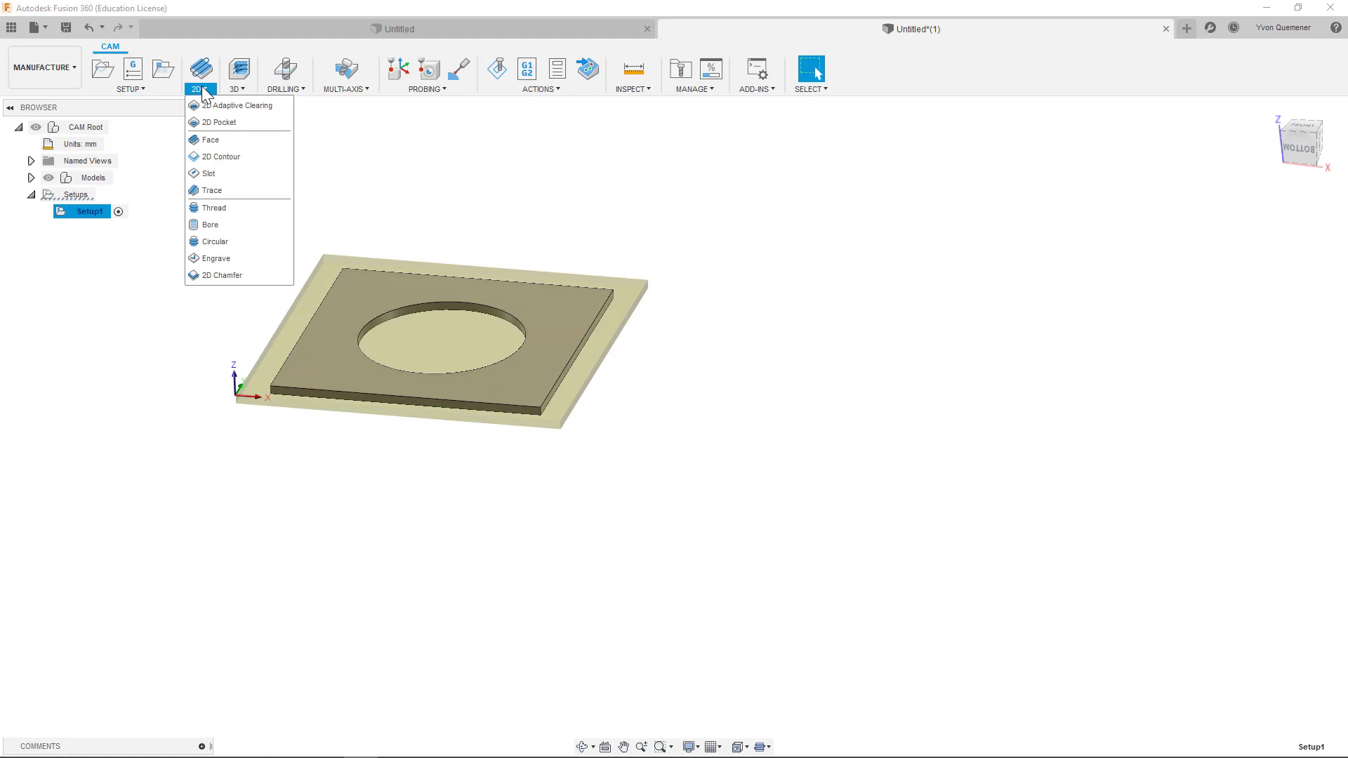
{"action": "left_click", "coordinate": [208, 159]}
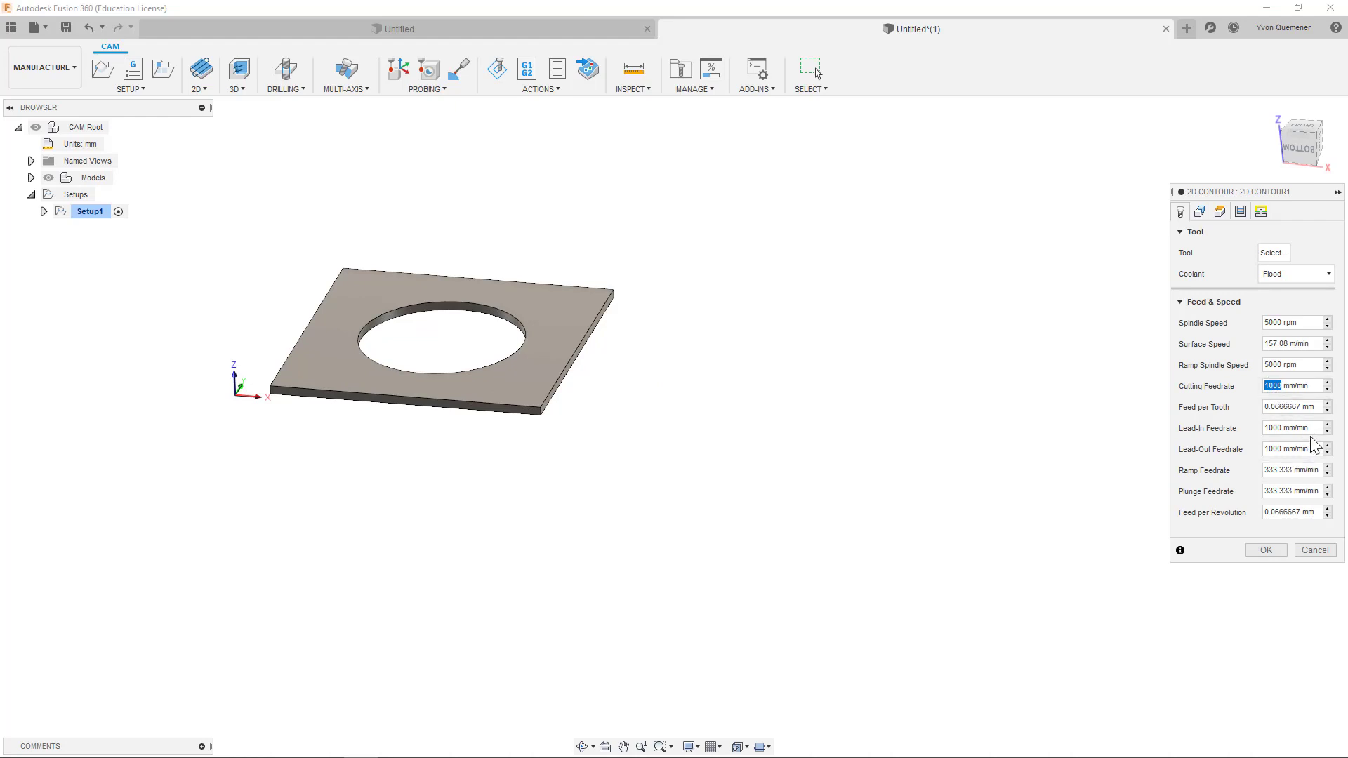
{"action": "type", "text": "500"}
Add a new milling tool to the document's library with a 3.18 mm diameter and a 25 mm flute length.
{"action": "left_click", "coordinate": [1273, 254]}
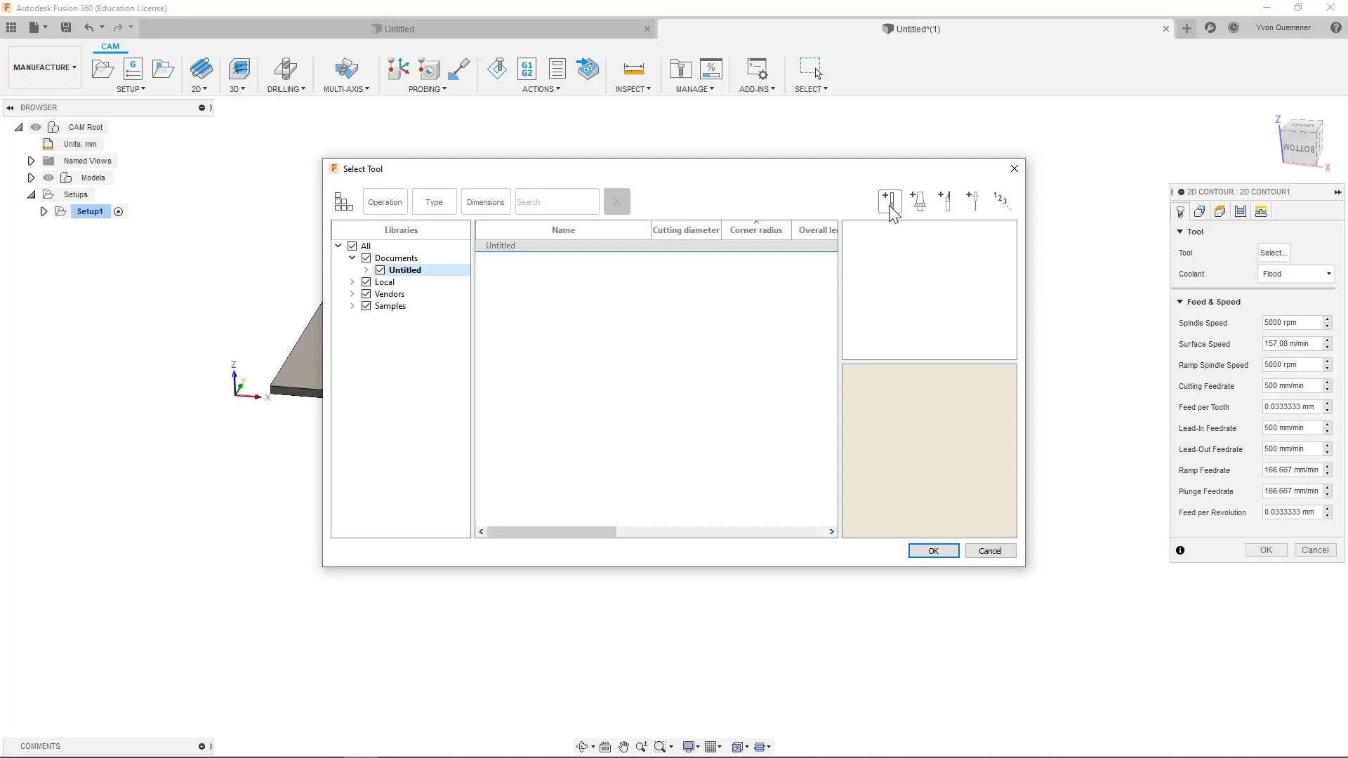
{"action": "left_click", "coordinate": [890, 204]}
{"action": "left_click", "coordinate": [378, 400]}
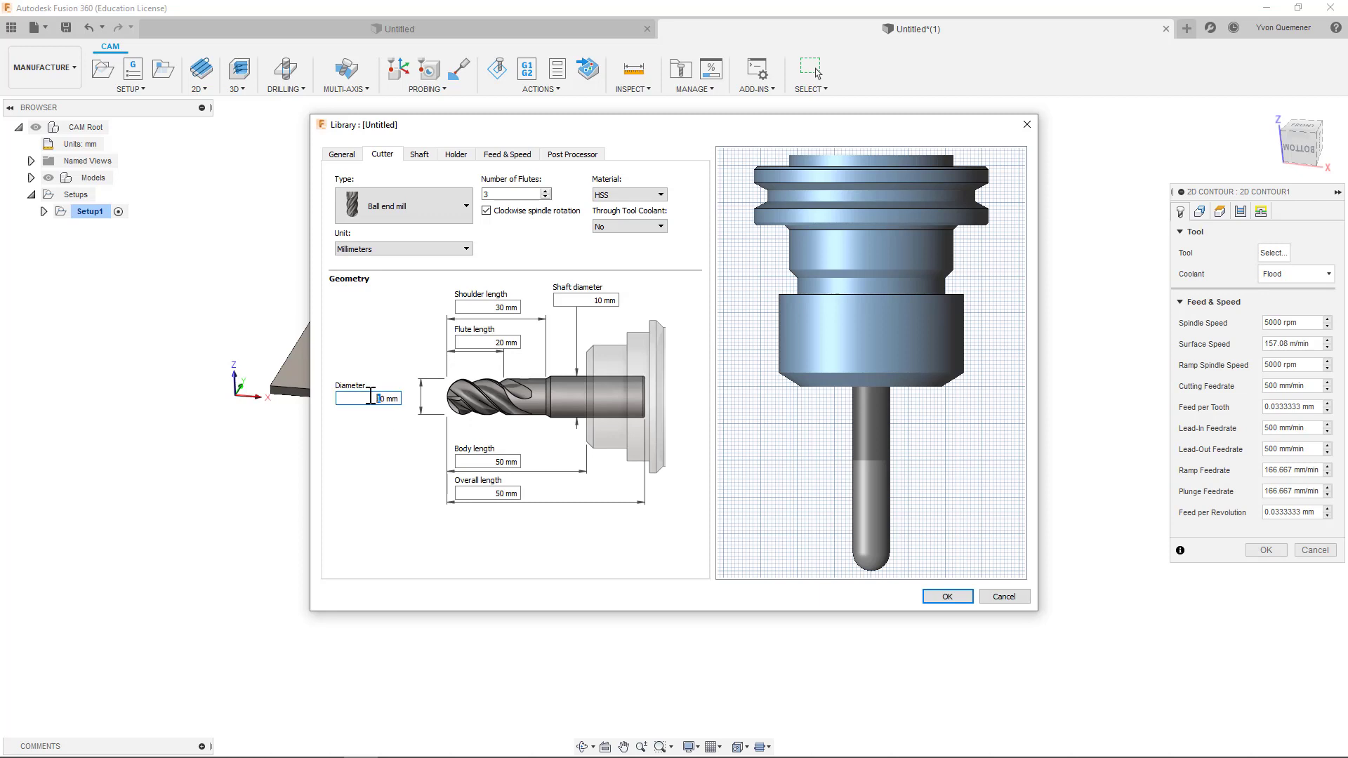
{"action": "left_click_drag", "start_coordinate": [371, 398], "coordinate": [427, 395]}
{"action": "type", "text": "3.18"}
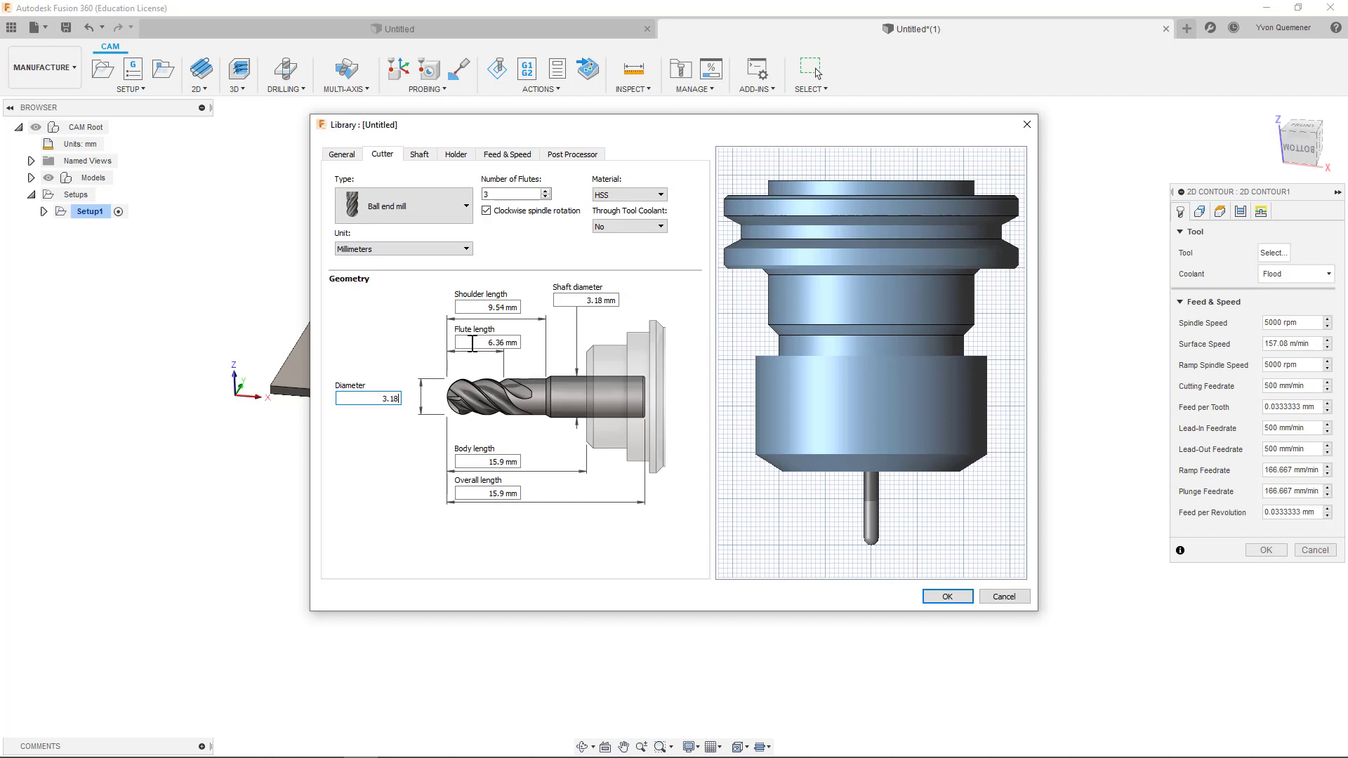
{"action": "left_click", "coordinate": [472, 343]}
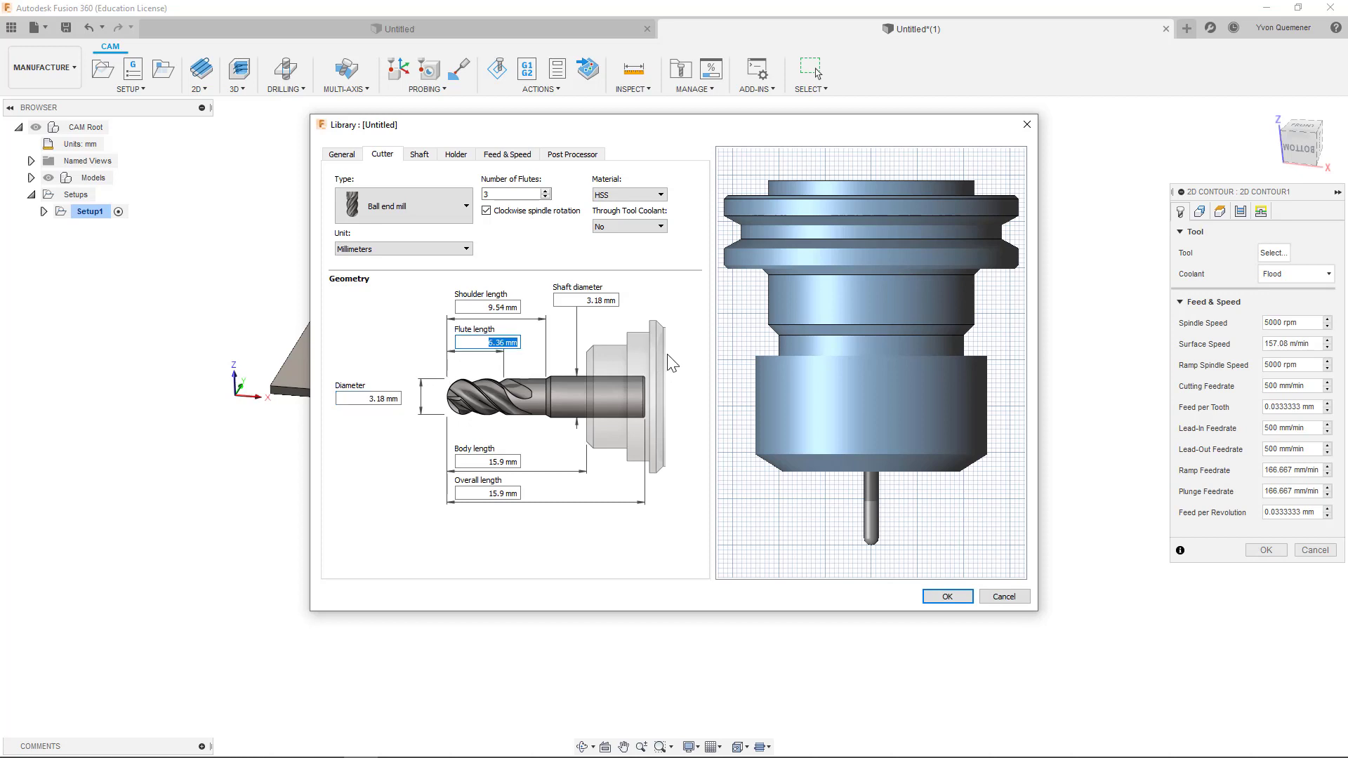
{"action": "type", "text": "25"}
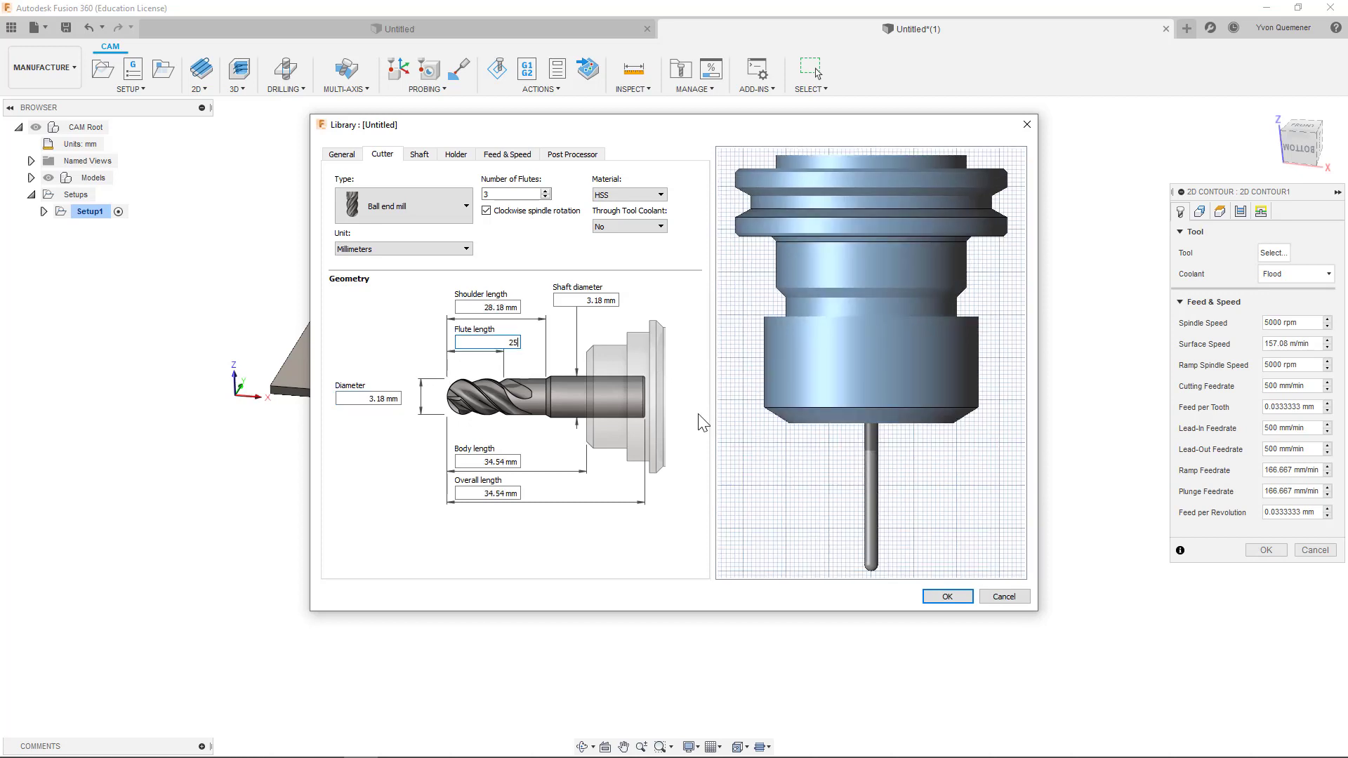
{"action": "left_click", "coordinate": [945, 595]}
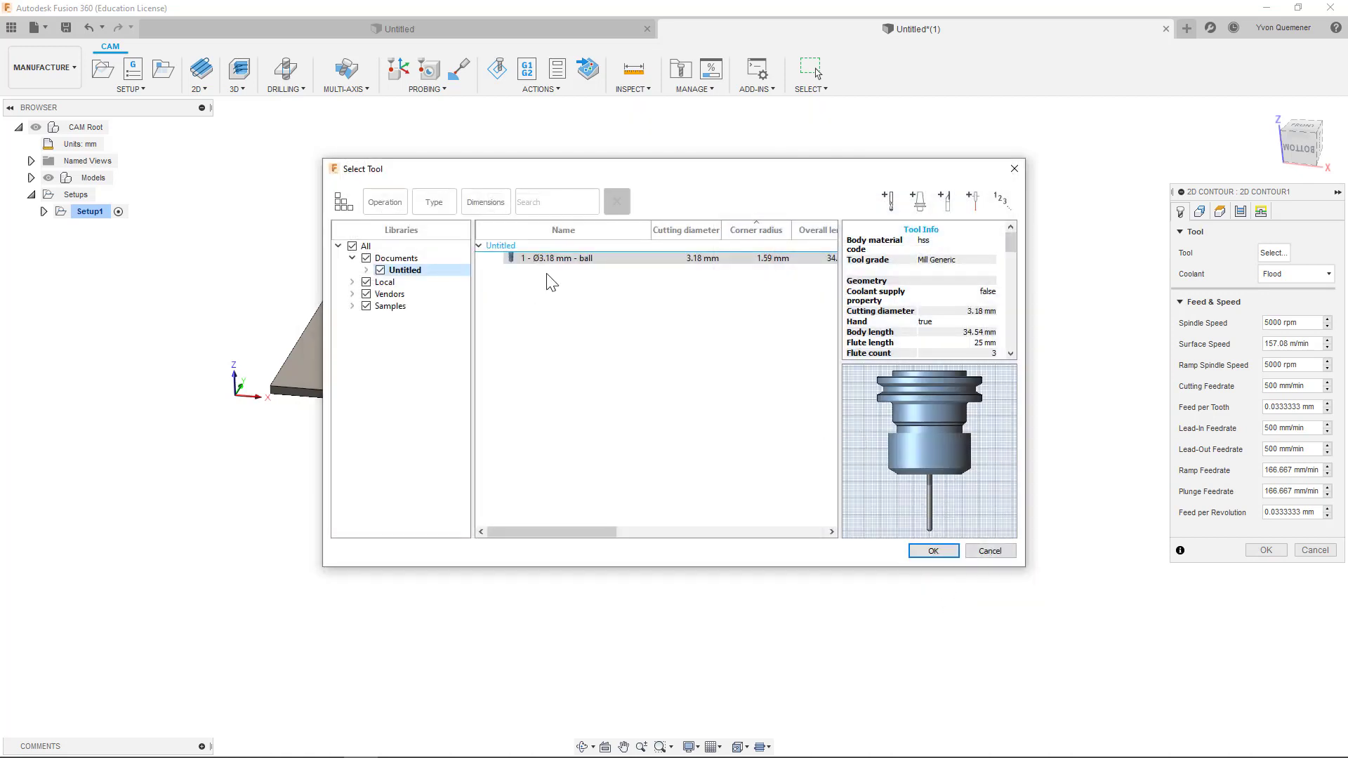
Edit the 3.18 mm ball tool and change its type to Flat end mill.
{"action": "right_click", "coordinate": [580, 261]}
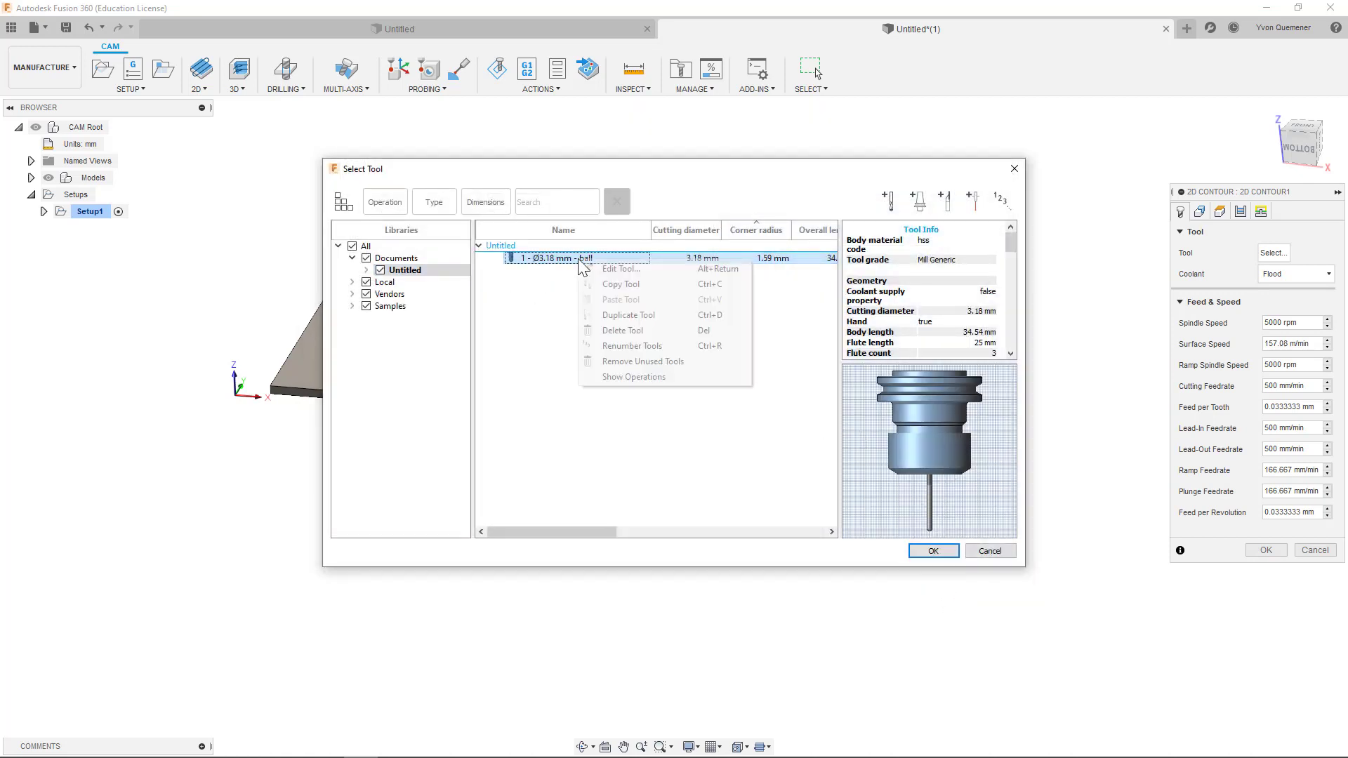
{"action": "left_click", "coordinate": [611, 270]}
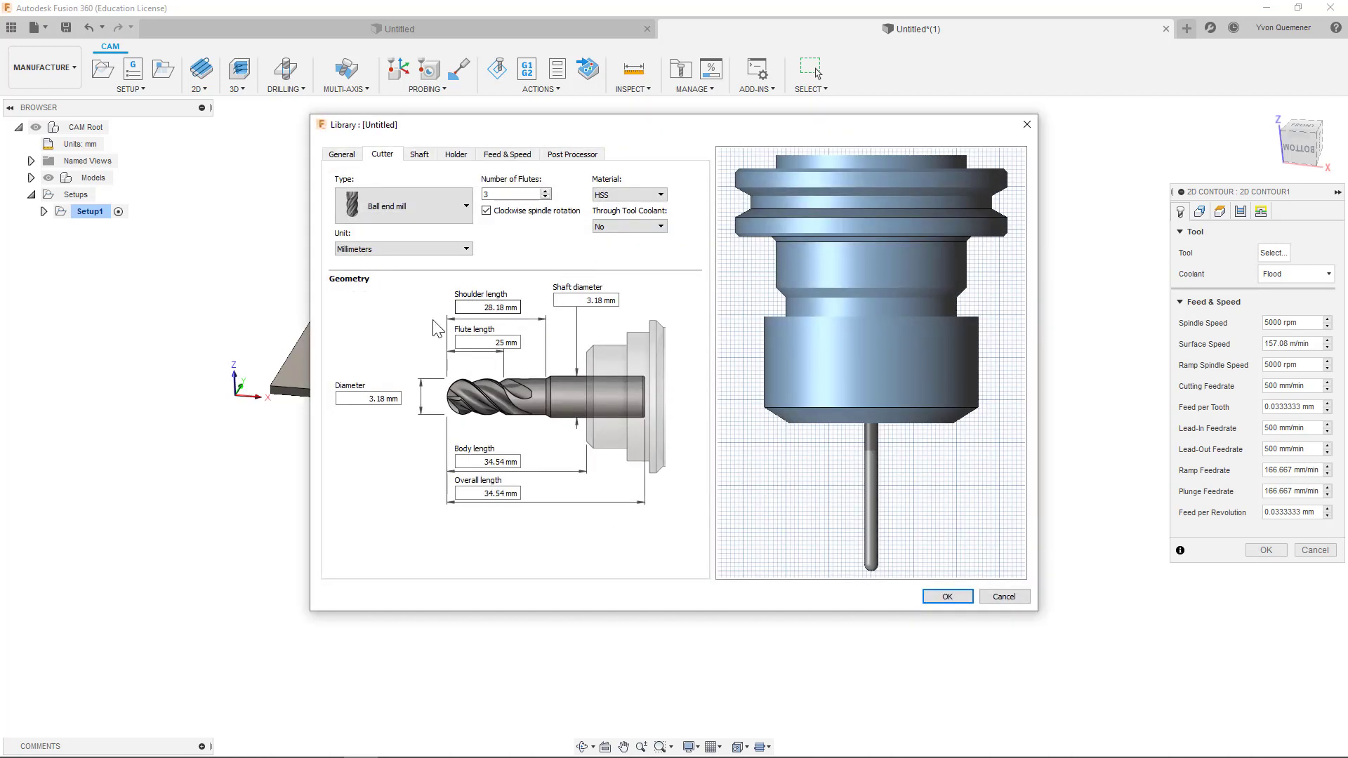
{"action": "left_click", "coordinate": [359, 208]}
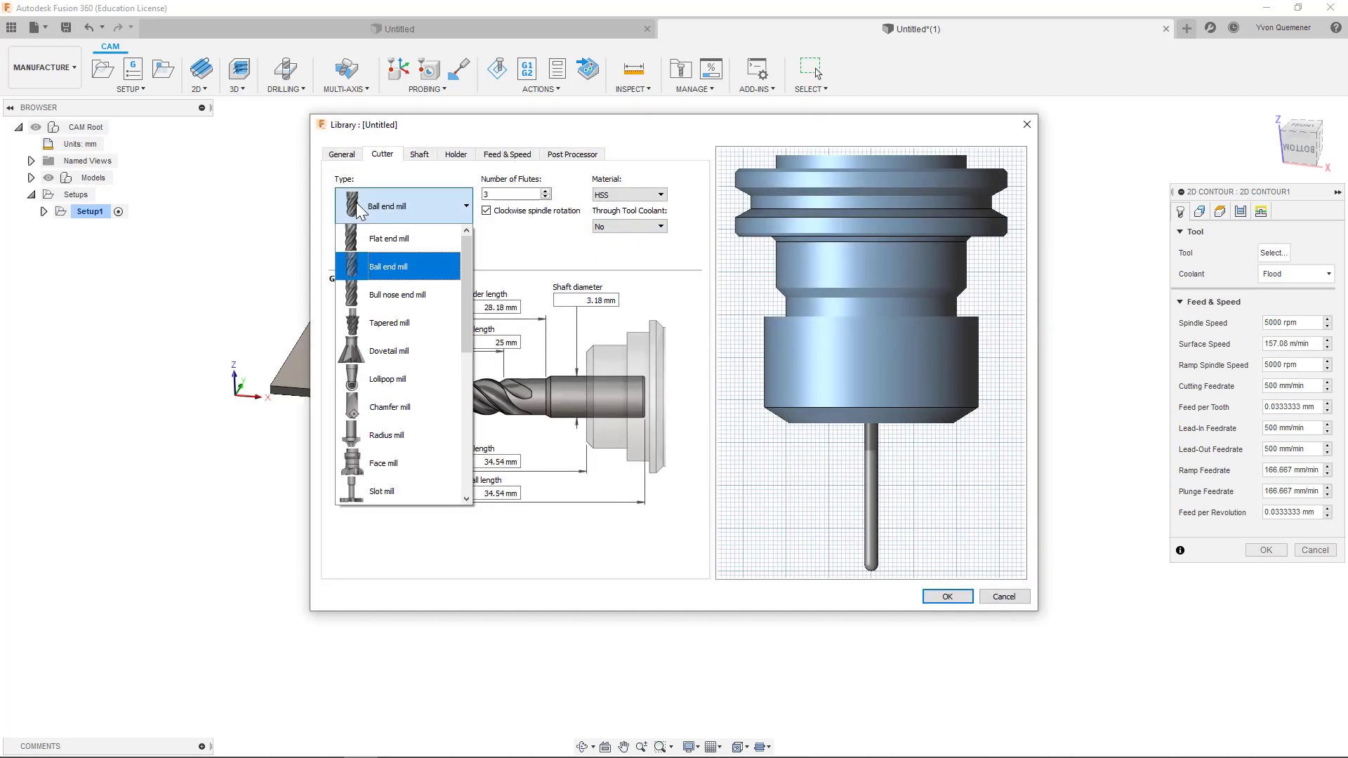
{"action": "left_click", "coordinate": [398, 247]}
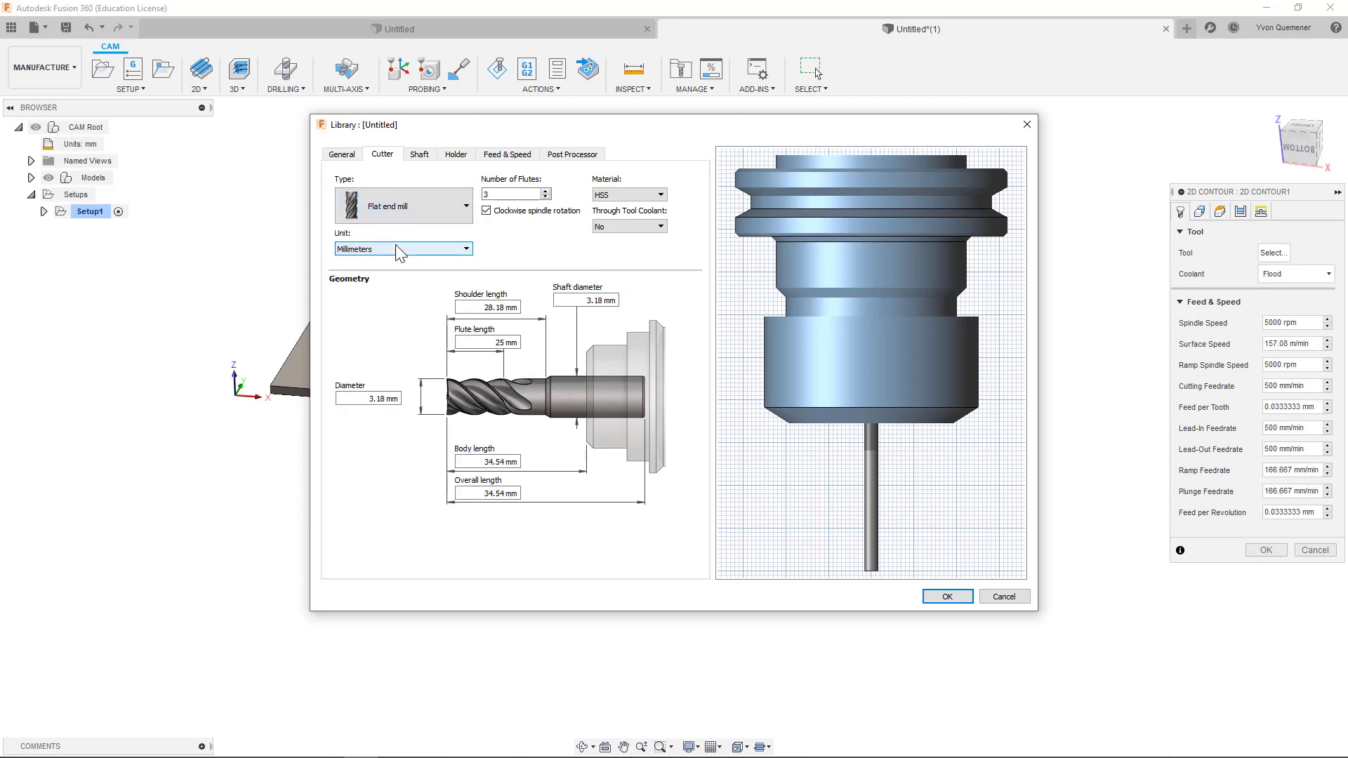
Use the 3.18 mm flat end mill for the 2D contour, with a 500 mm/min cutting feedrate and coolant disabled.
{"action": "left_click", "coordinate": [946, 597]}
{"action": "left_click", "coordinate": [922, 555]}
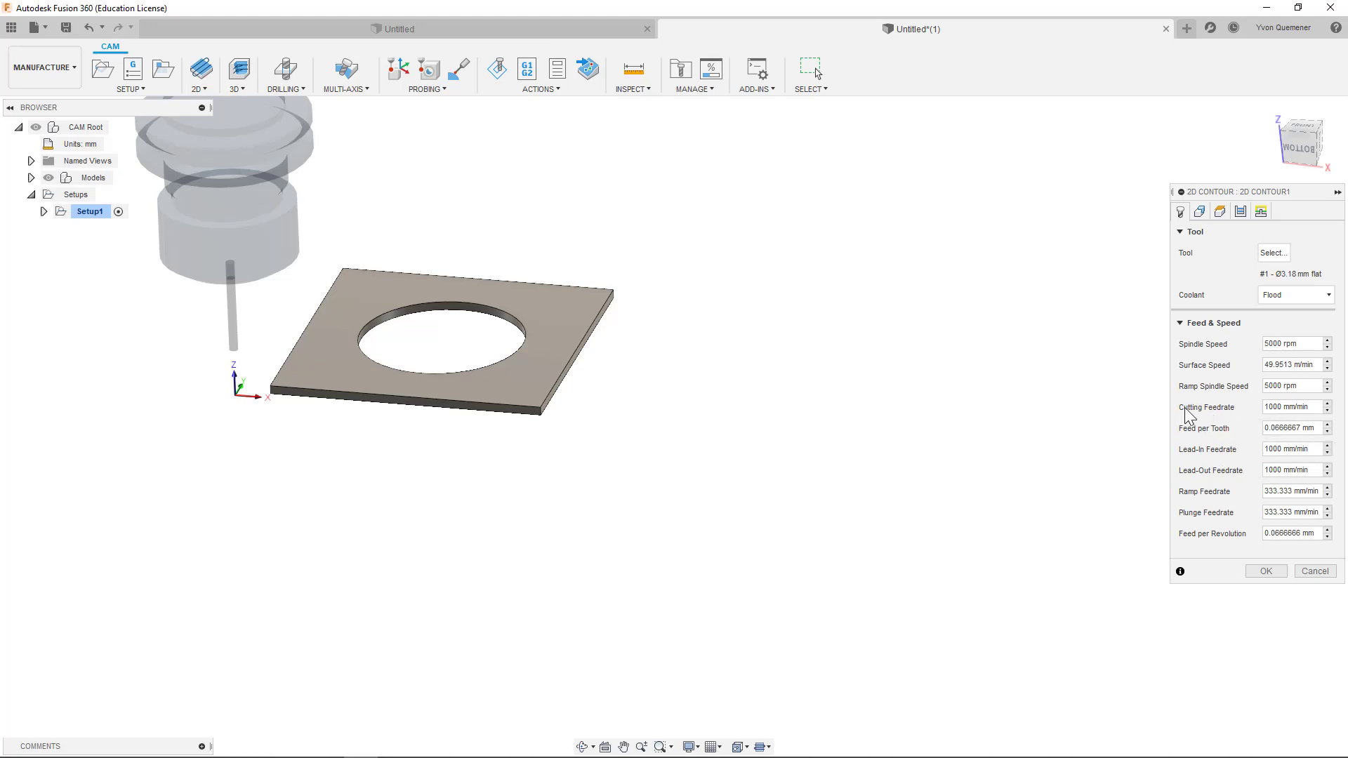
{"action": "double_click", "coordinate": [1274, 407]}
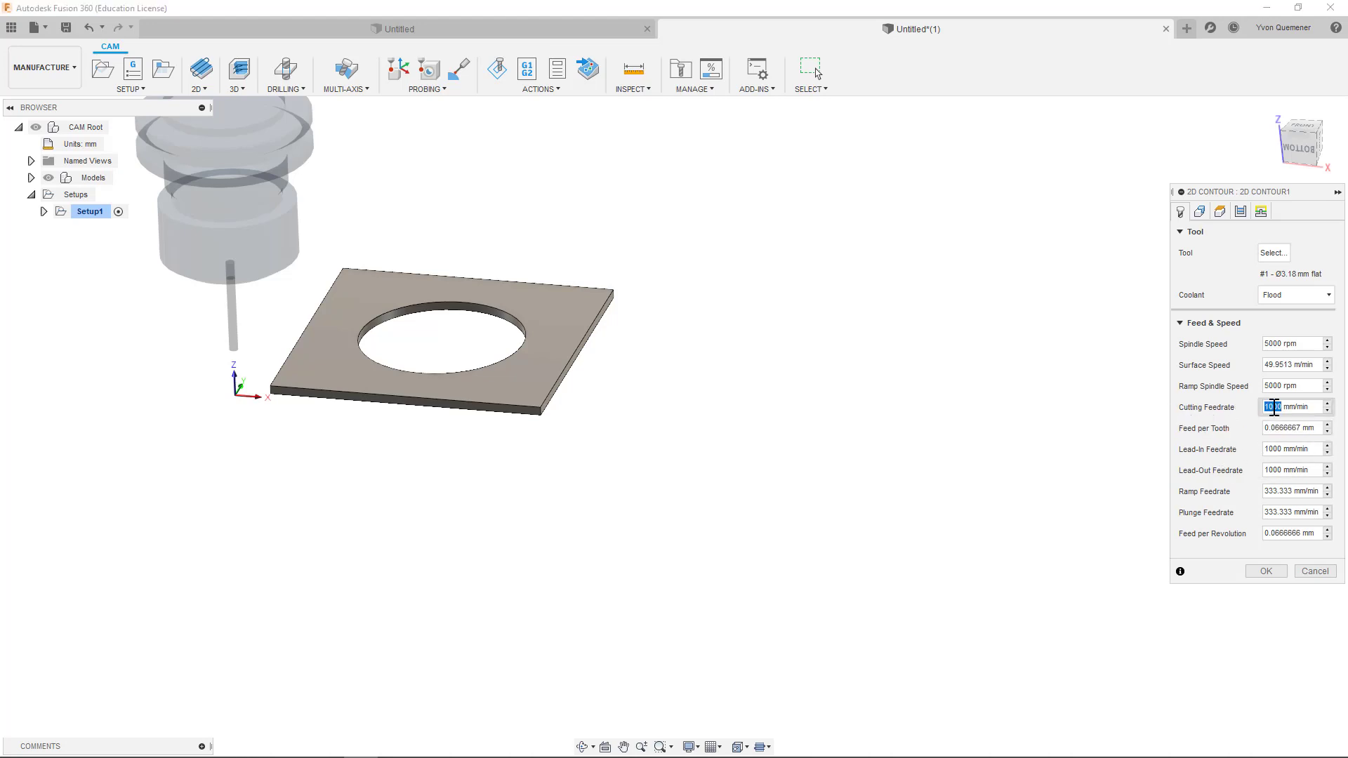
{"action": "type", "text": "500"}
{"action": "left_click", "coordinate": [1272, 298]}
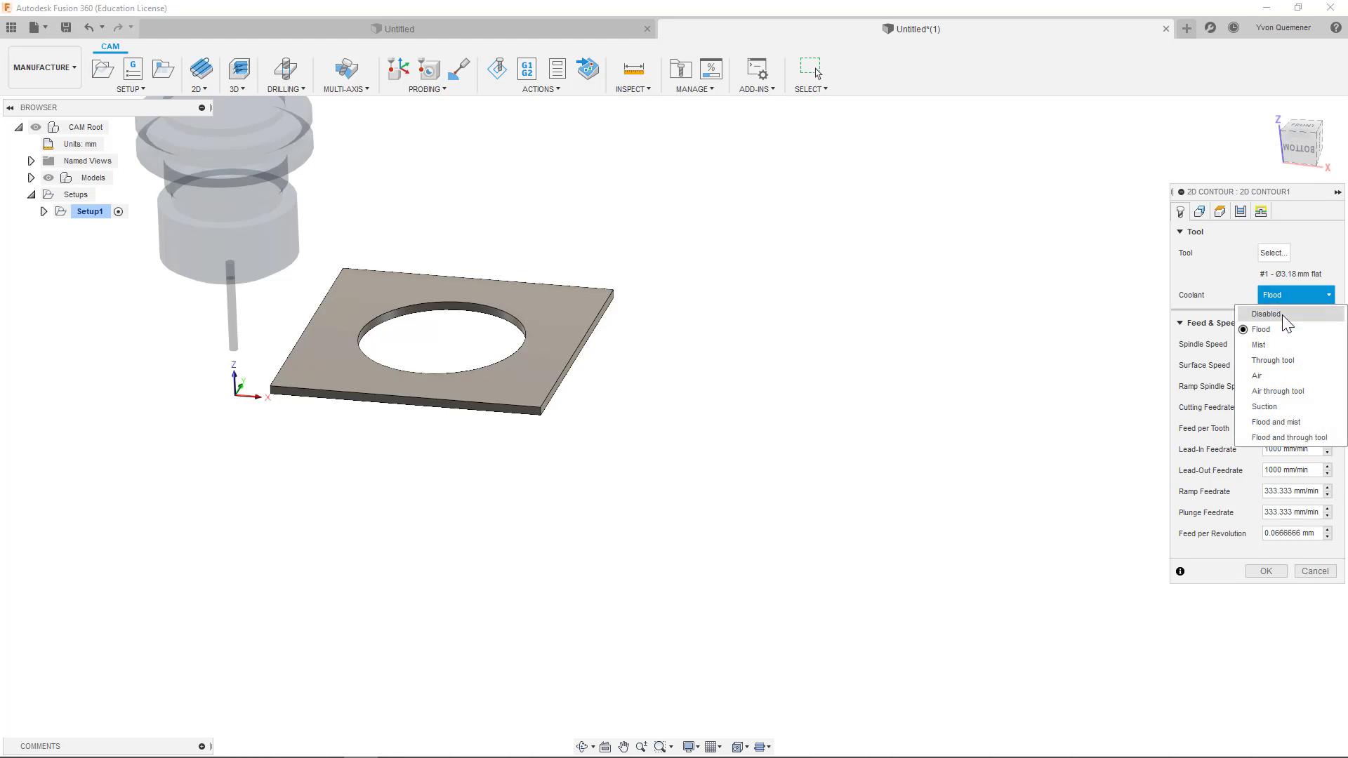
{"action": "left_click", "coordinate": [1282, 314]}
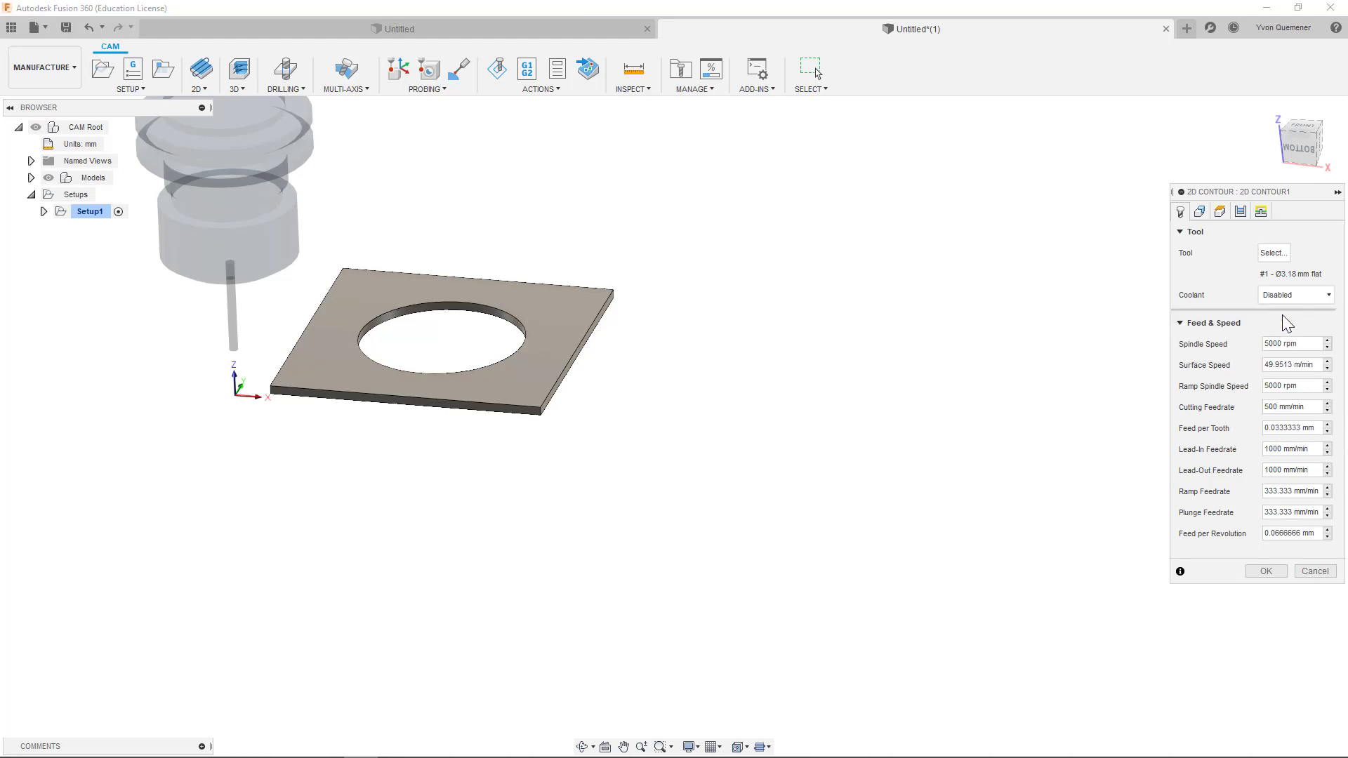
Enable tabs for the contour, position them at points, and place one tab on the far side of the hole's bottom edge.
{"action": "left_click", "coordinate": [1199, 217]}
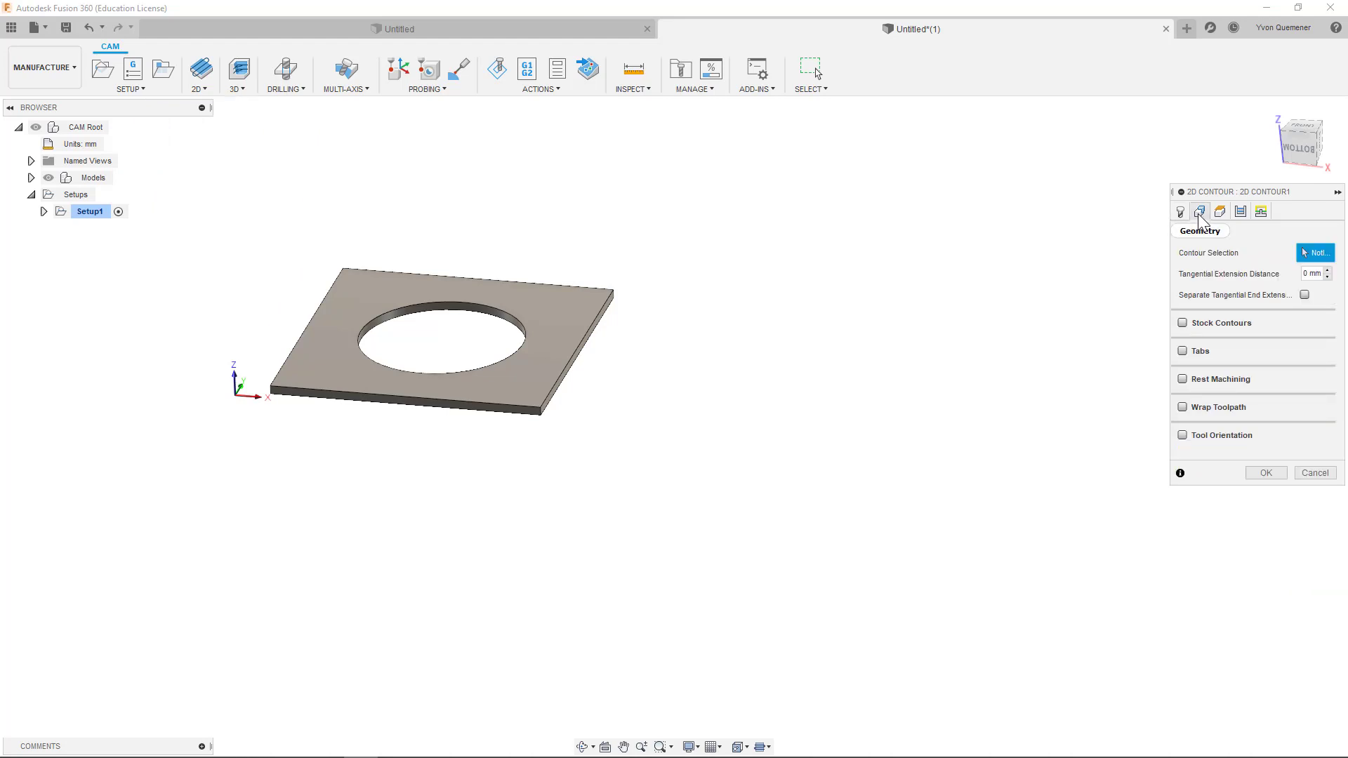
{"action": "left_click", "coordinate": [1182, 351]}
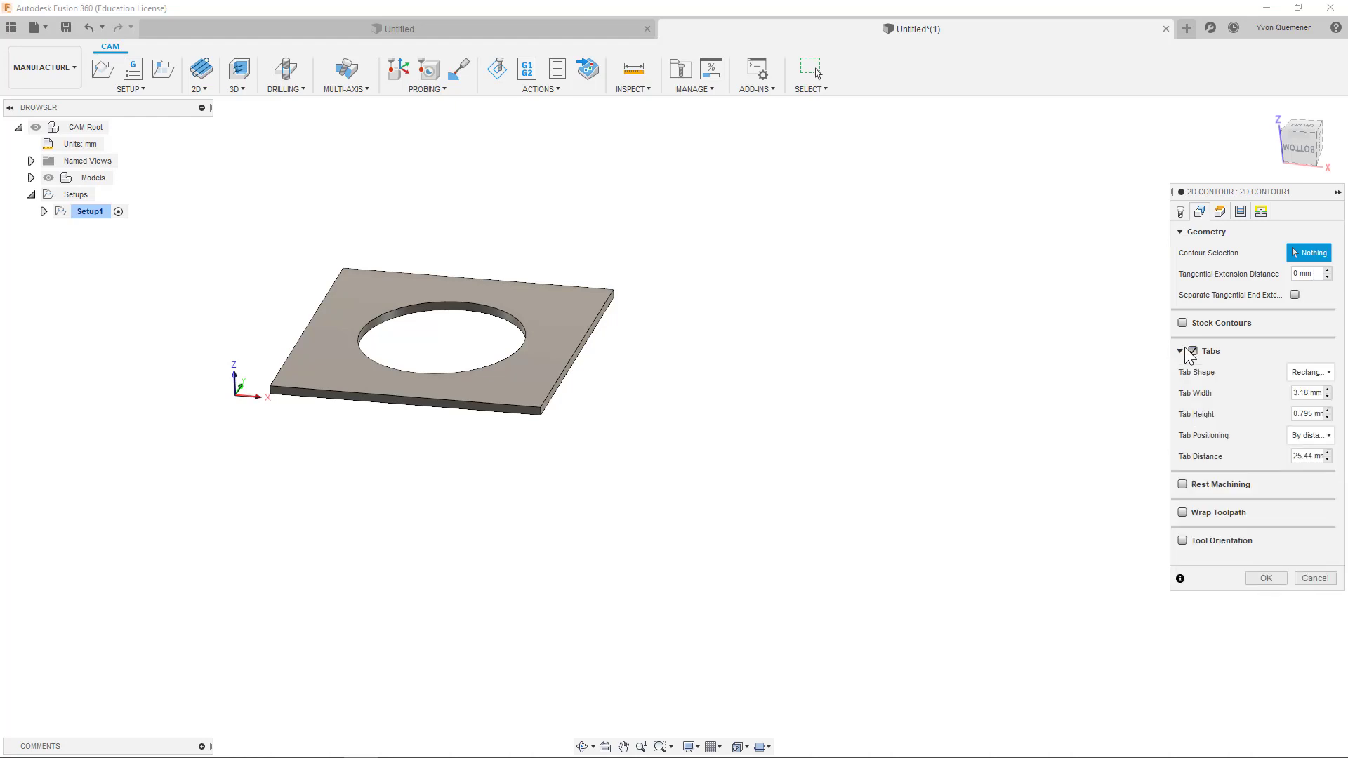
{"action": "left_click", "coordinate": [1305, 436]}
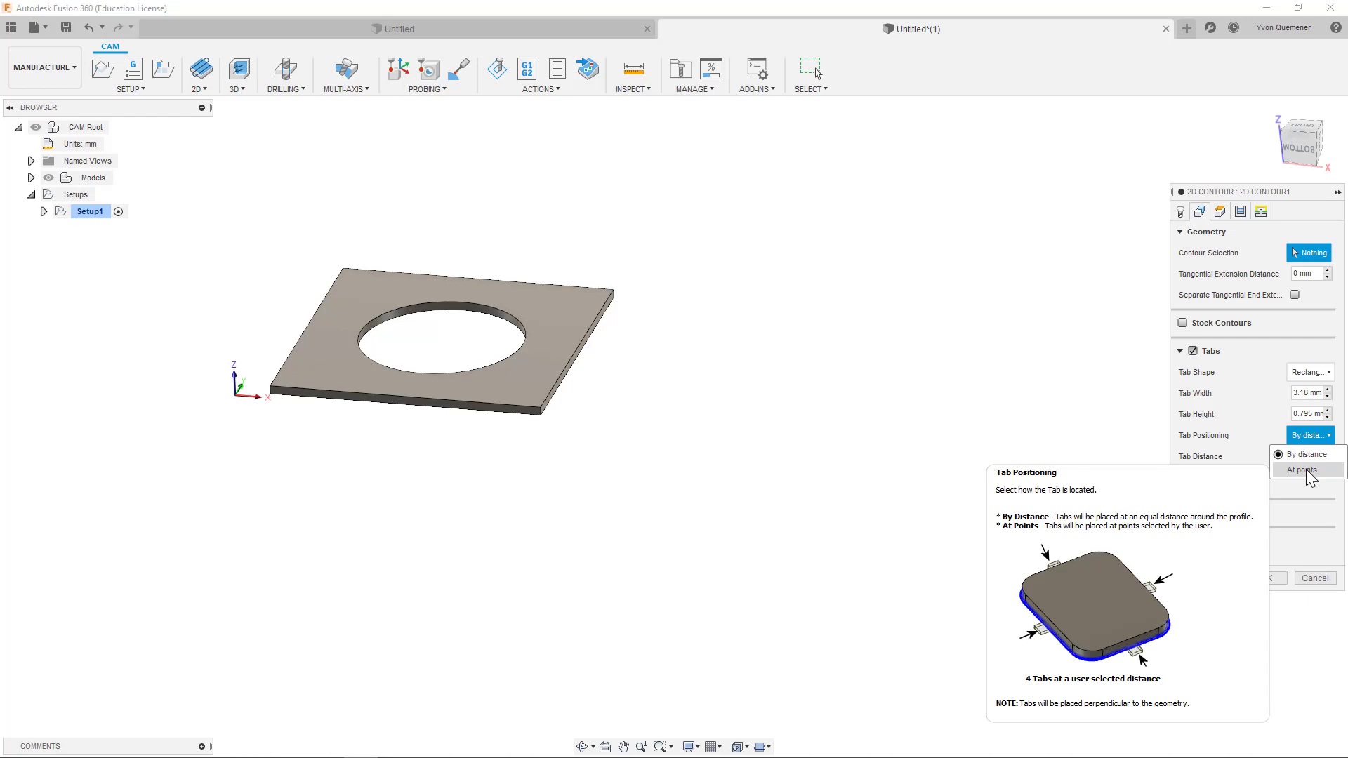
{"action": "left_click", "coordinate": [1302, 470]}
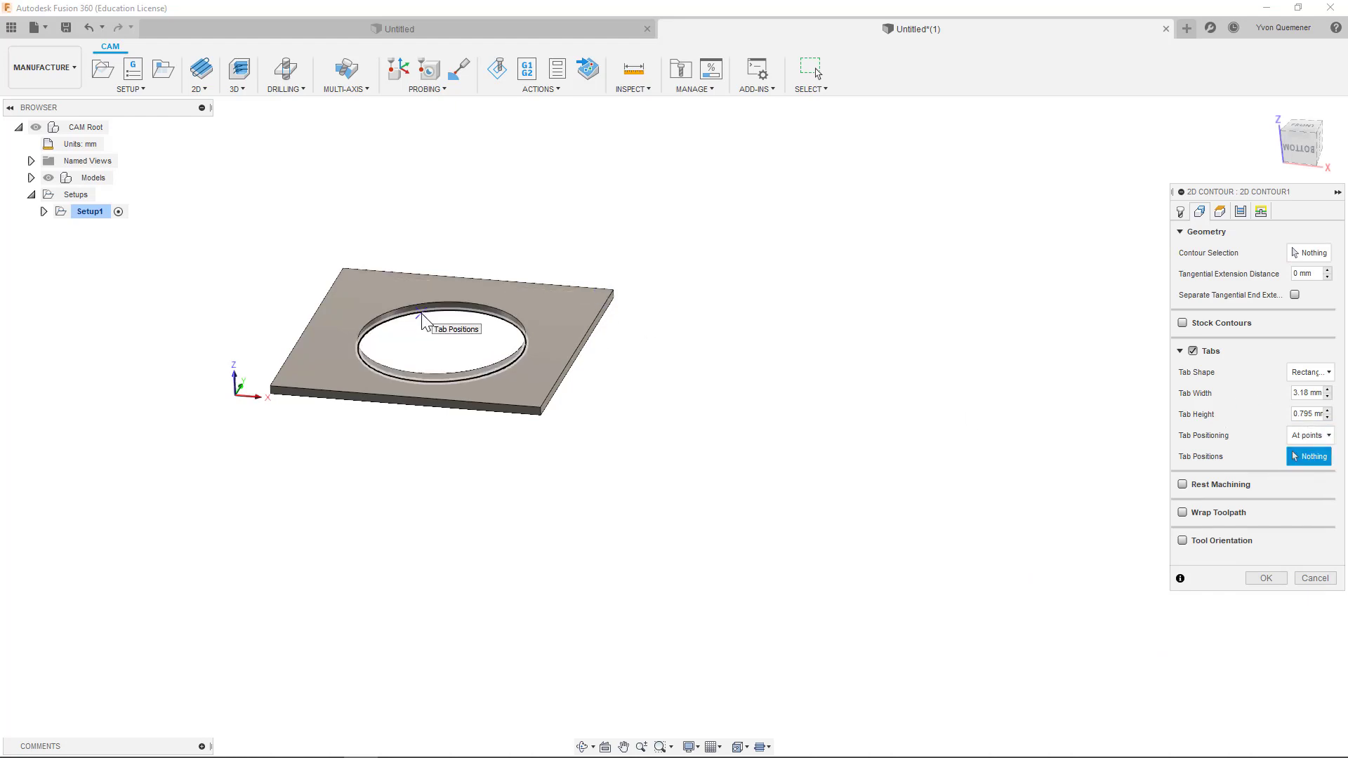
{"action": "left_click", "coordinate": [420, 313]}
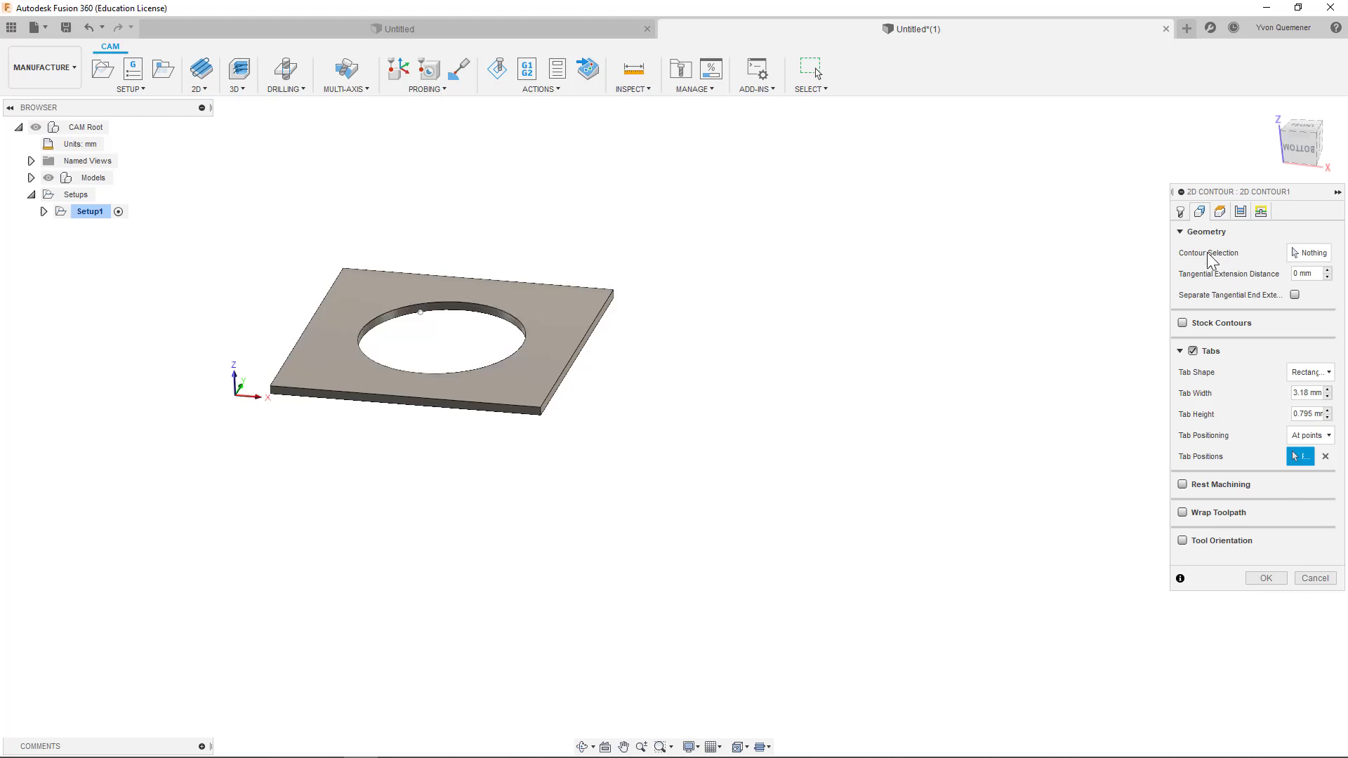
Select the hole's bottom edge and the plate's outer bottom edge as the contours to machine.
{"action": "left_click", "coordinate": [1314, 254]}
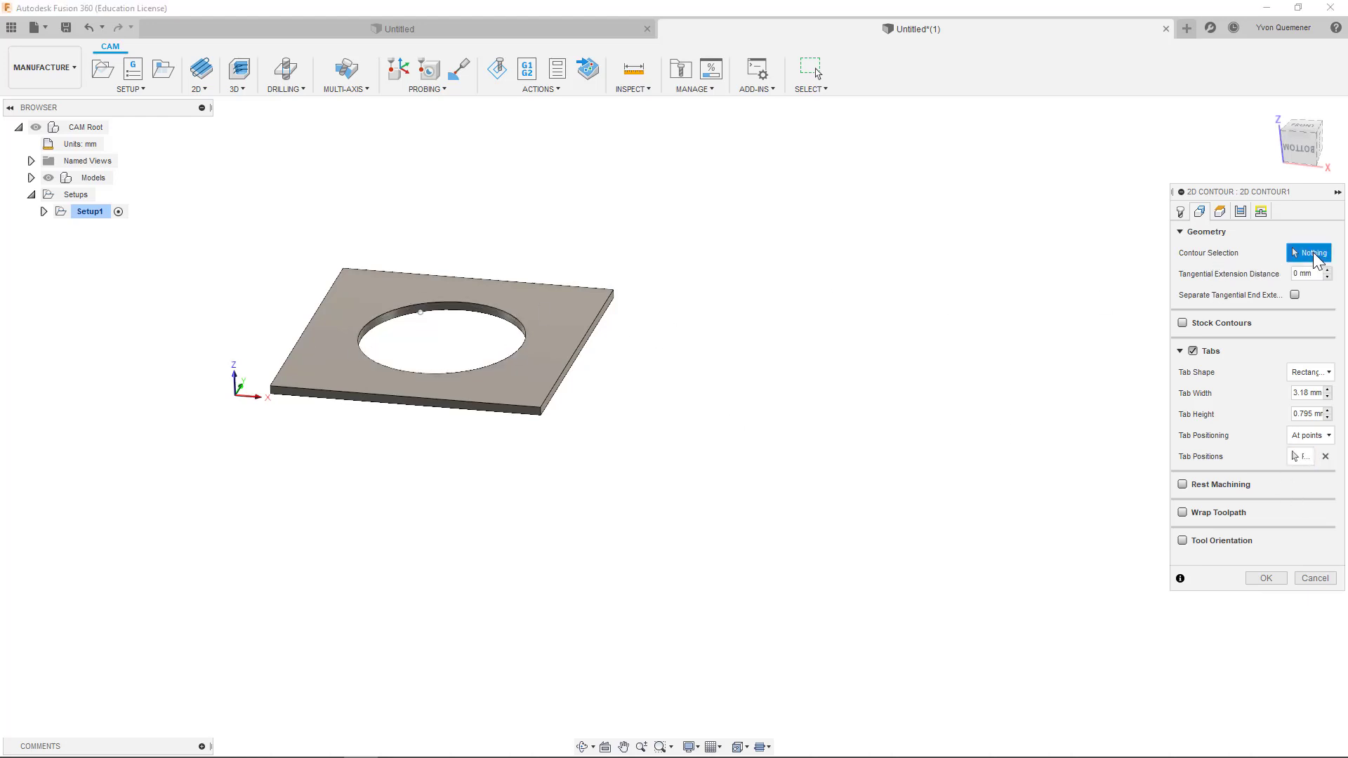
{"action": "left_click", "coordinate": [456, 315]}
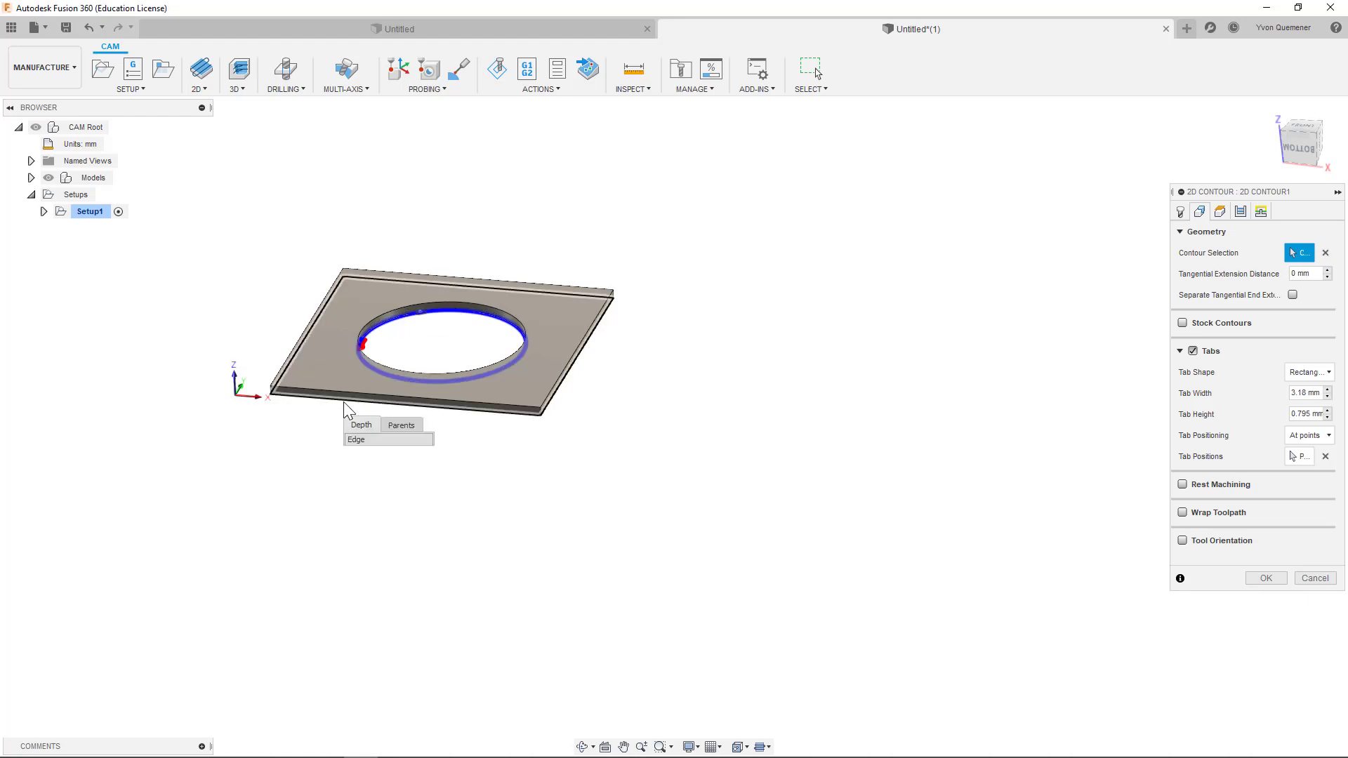
{"action": "left_click", "coordinate": [422, 409]}
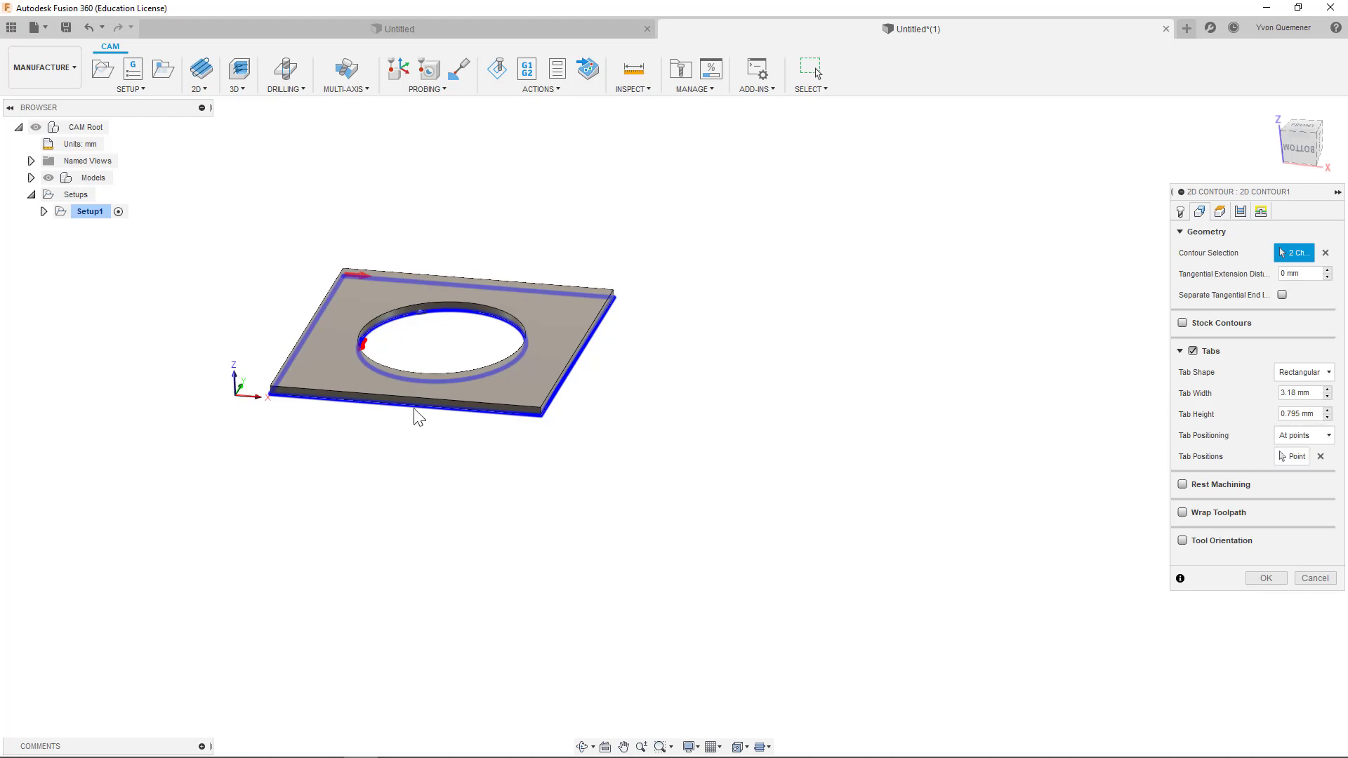
Set the tab height to 1.5 mm for the tab on the hole's edge.
{"action": "left_click", "coordinate": [1290, 458]}
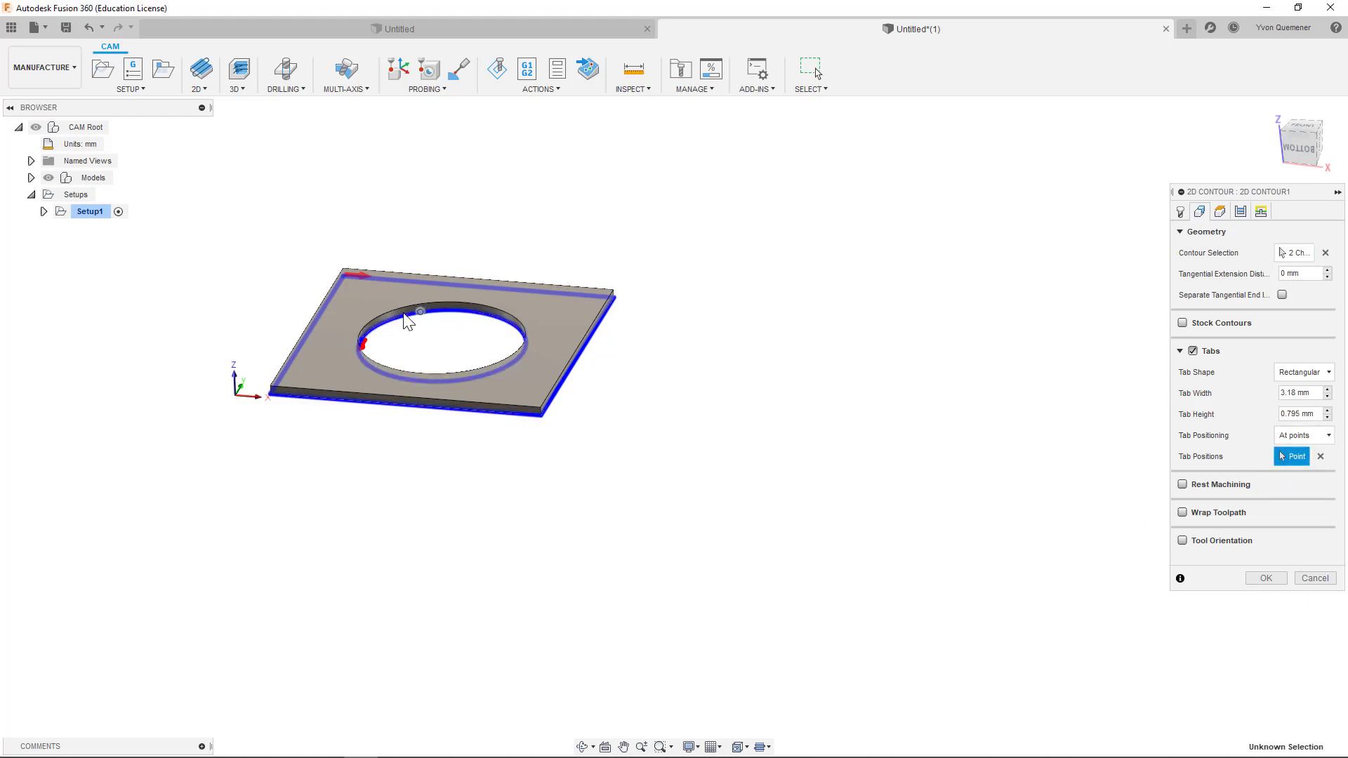
{"action": "scroll", "coordinate": [415, 337], "scroll_direction": "down", "scroll_amount": 2}
{"action": "scroll", "coordinate": [413, 347], "scroll_direction": "up", "scroll_amount": 5}
{"action": "scroll", "coordinate": [414, 261], "scroll_direction": "up", "scroll_amount": 4}
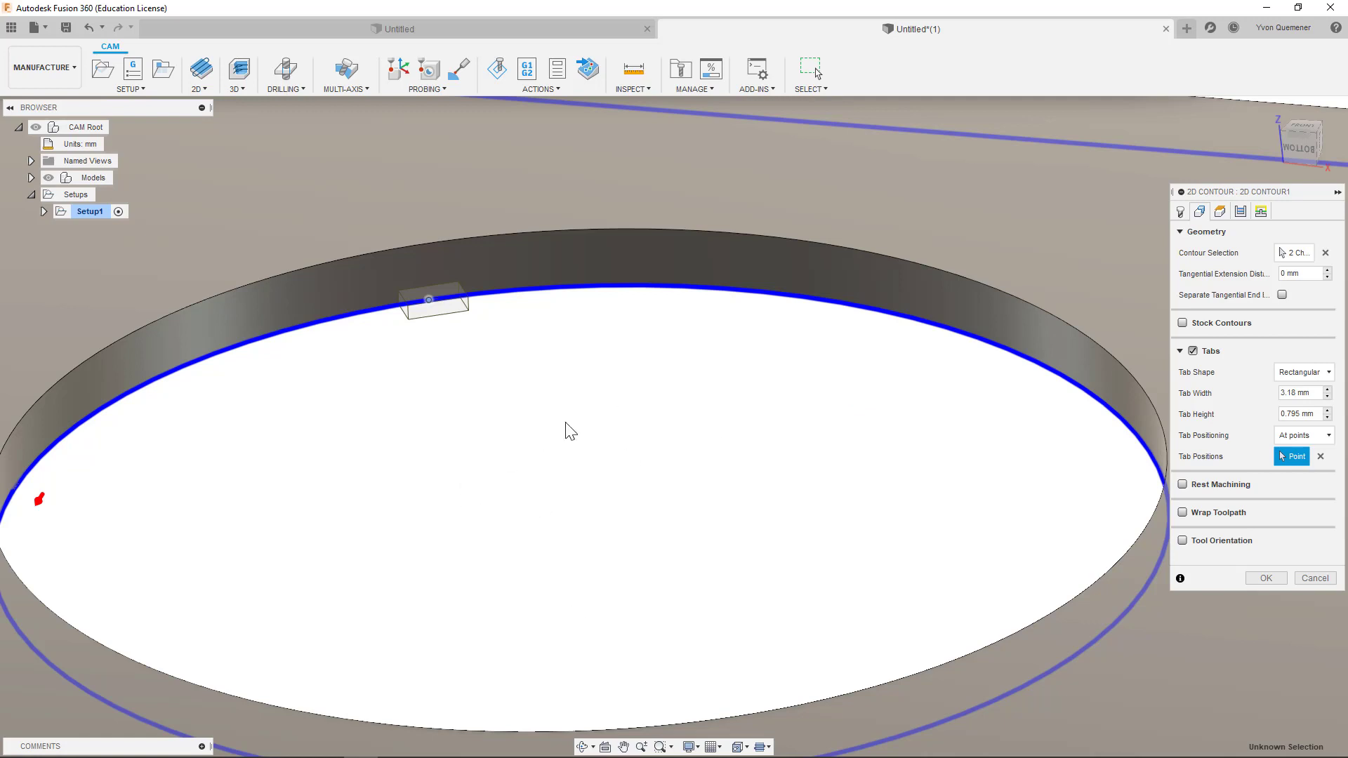
{"action": "scroll", "coordinate": [351, 467], "scroll_direction": "down", "scroll_amount": 2}
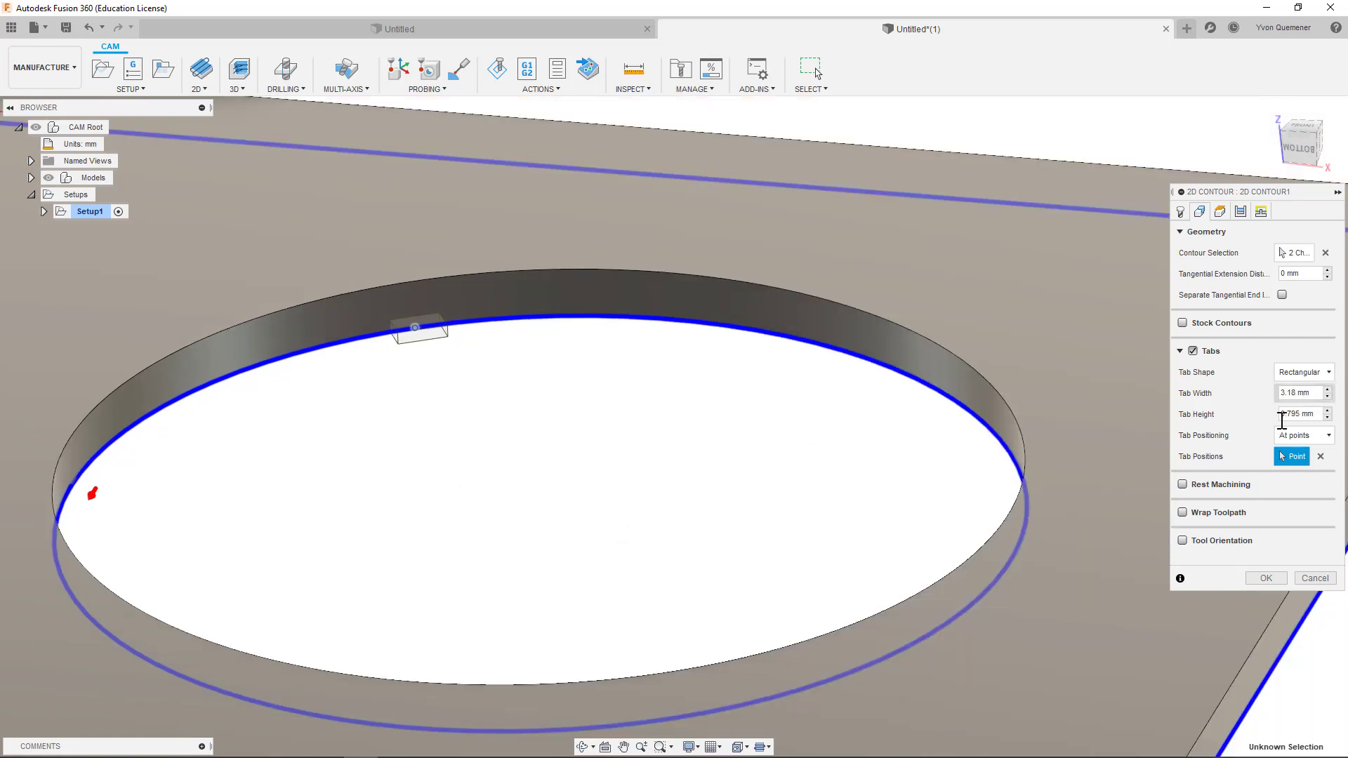
{"action": "double_click", "coordinate": [1301, 415]}
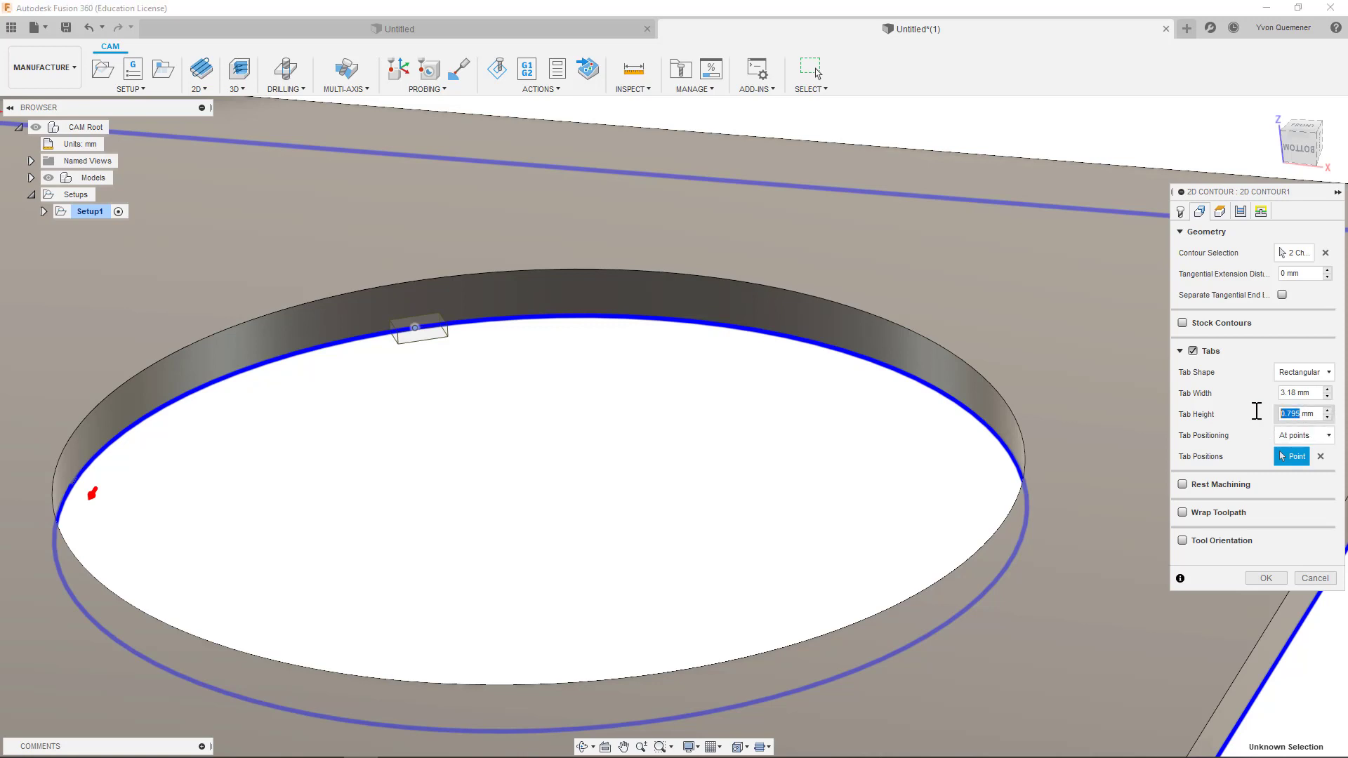
{"action": "type", "text": "1"}
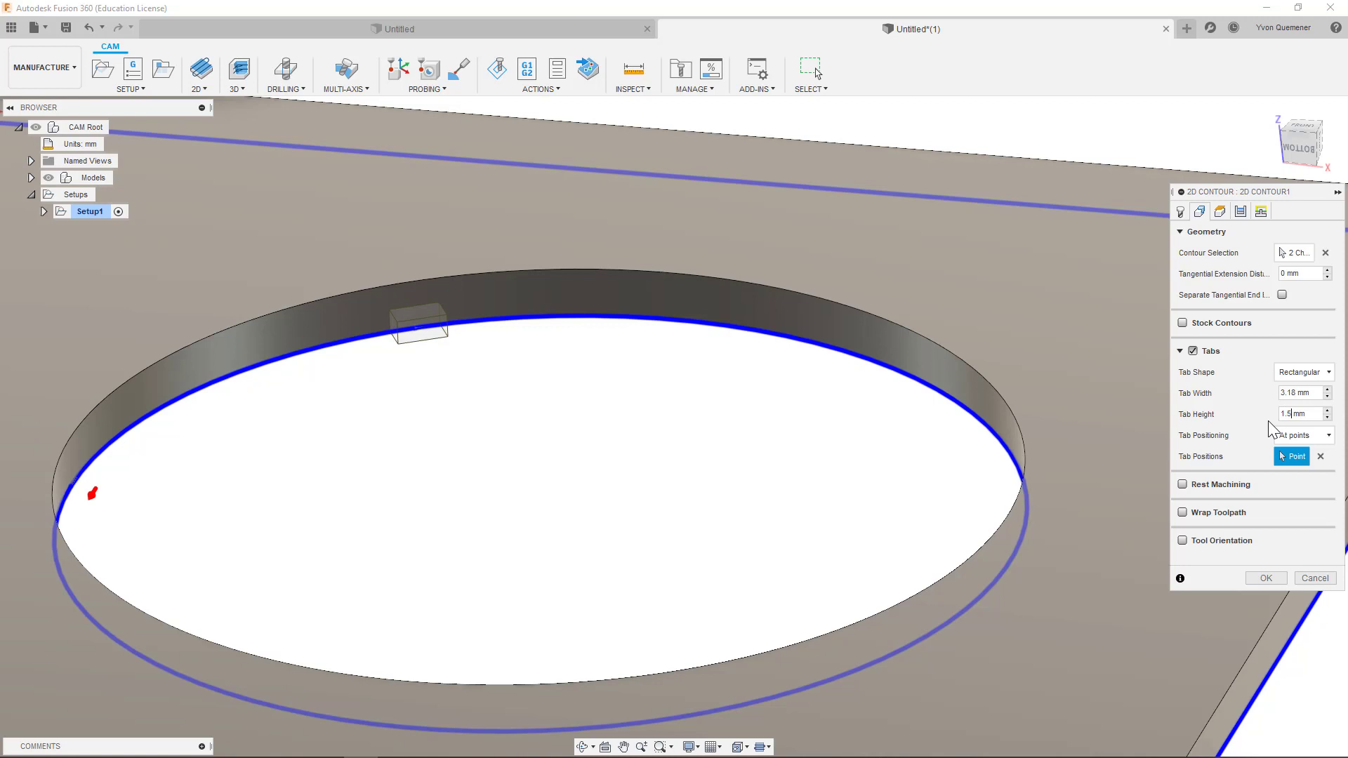
{"action": "scroll", "coordinate": [633, 382], "scroll_direction": "down", "scroll_amount": 2}
{"action": "scroll", "coordinate": [634, 382], "scroll_direction": "down", "scroll_amount": 2}
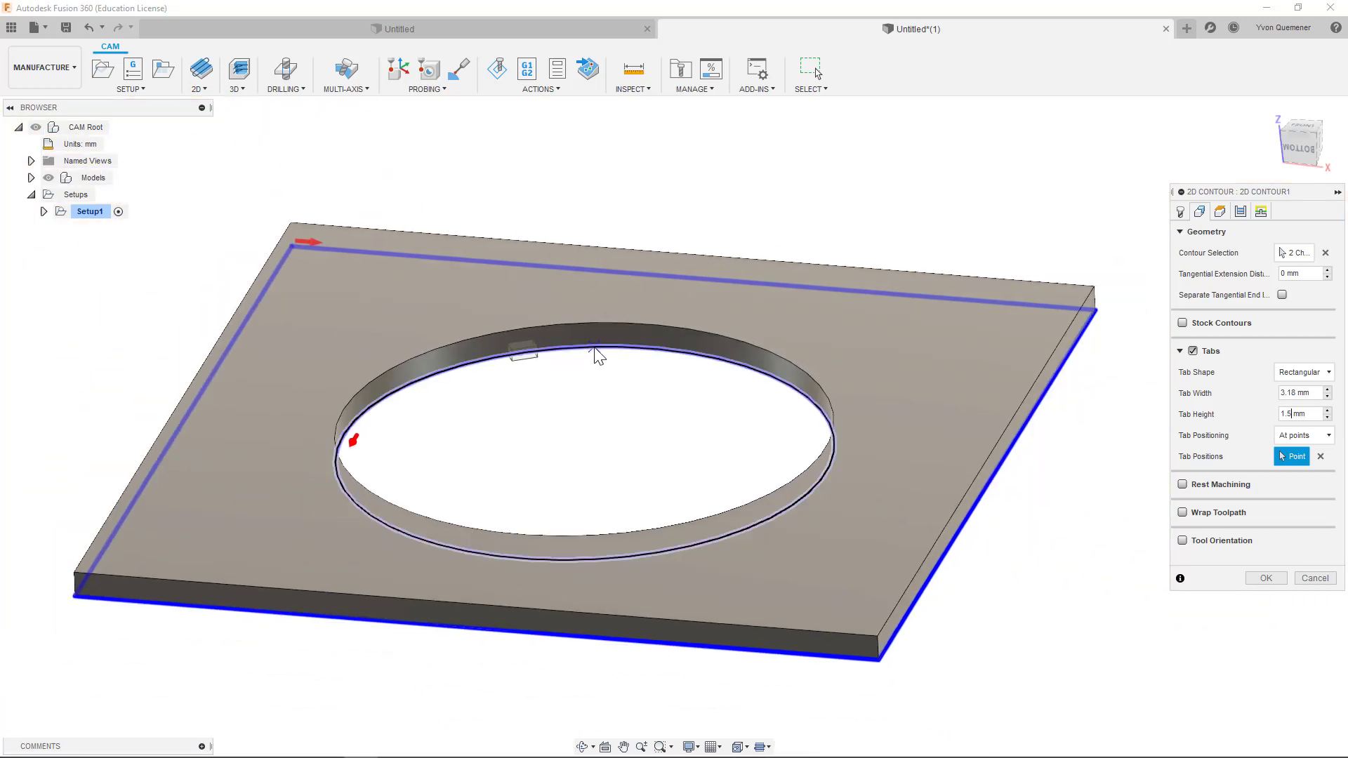
Set the contour's height offsets to 5 mm for clearance, 4 mm for retract and 3 mm for feed.
{"action": "left_click", "coordinate": [1220, 212]}
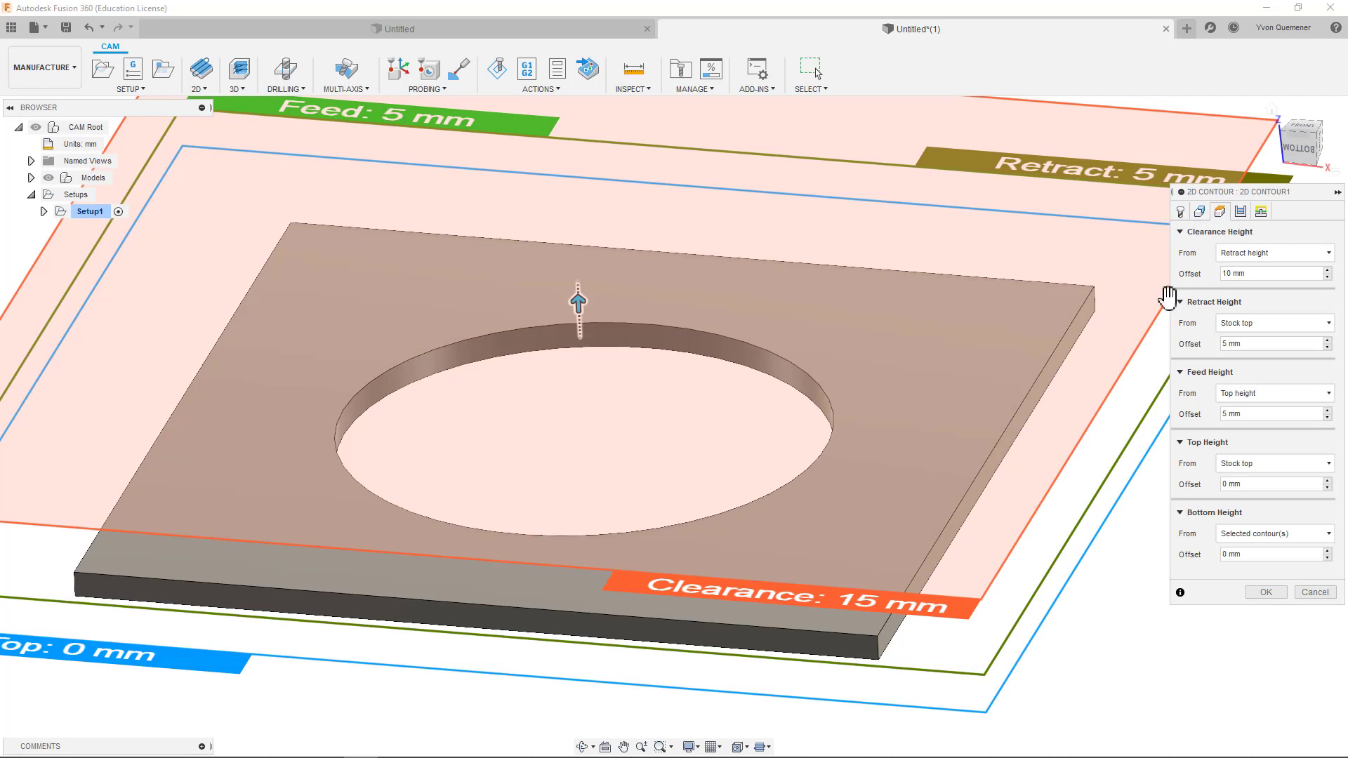
{"action": "scroll", "coordinate": [705, 418], "scroll_direction": "down", "scroll_amount": 2}
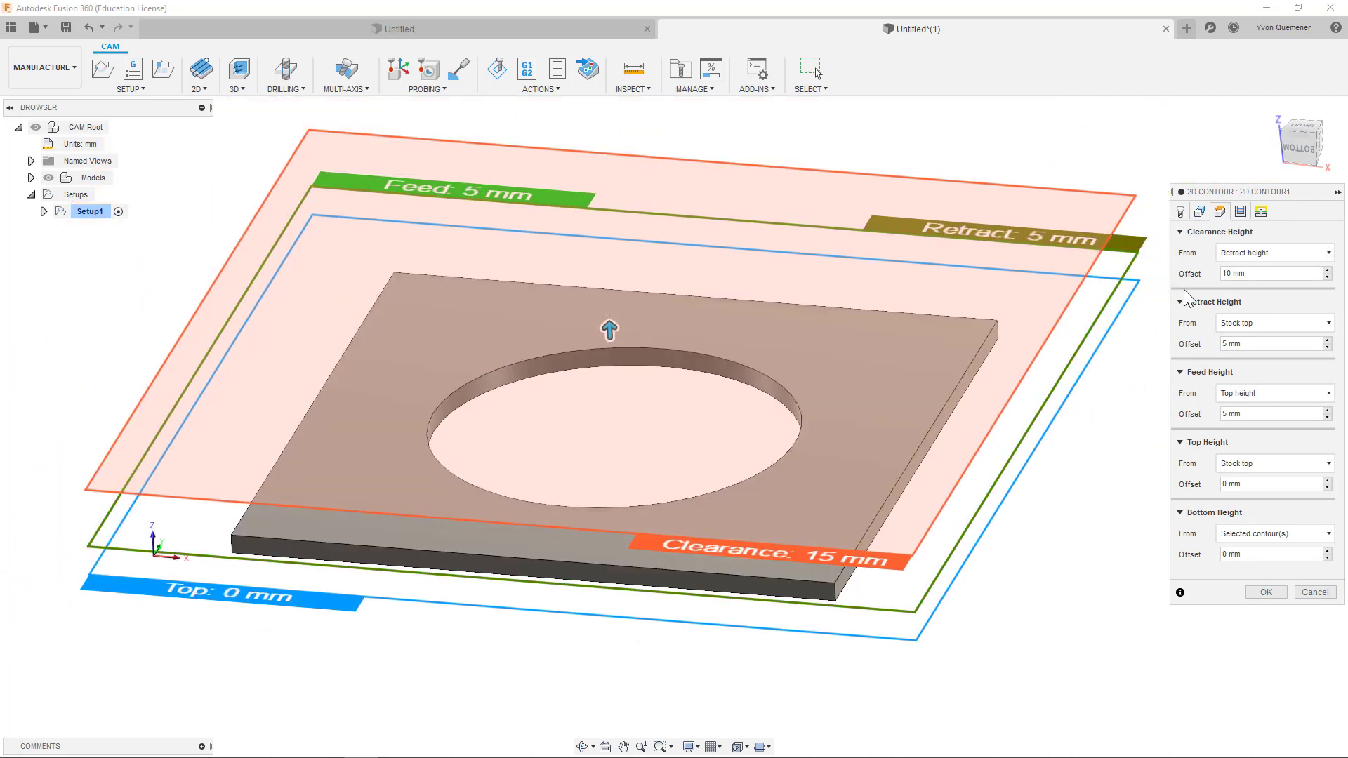
{"action": "double_click", "coordinate": [1232, 273]}
{"action": "type", "text": "5"}
{"action": "left_click", "coordinate": [1222, 343]}
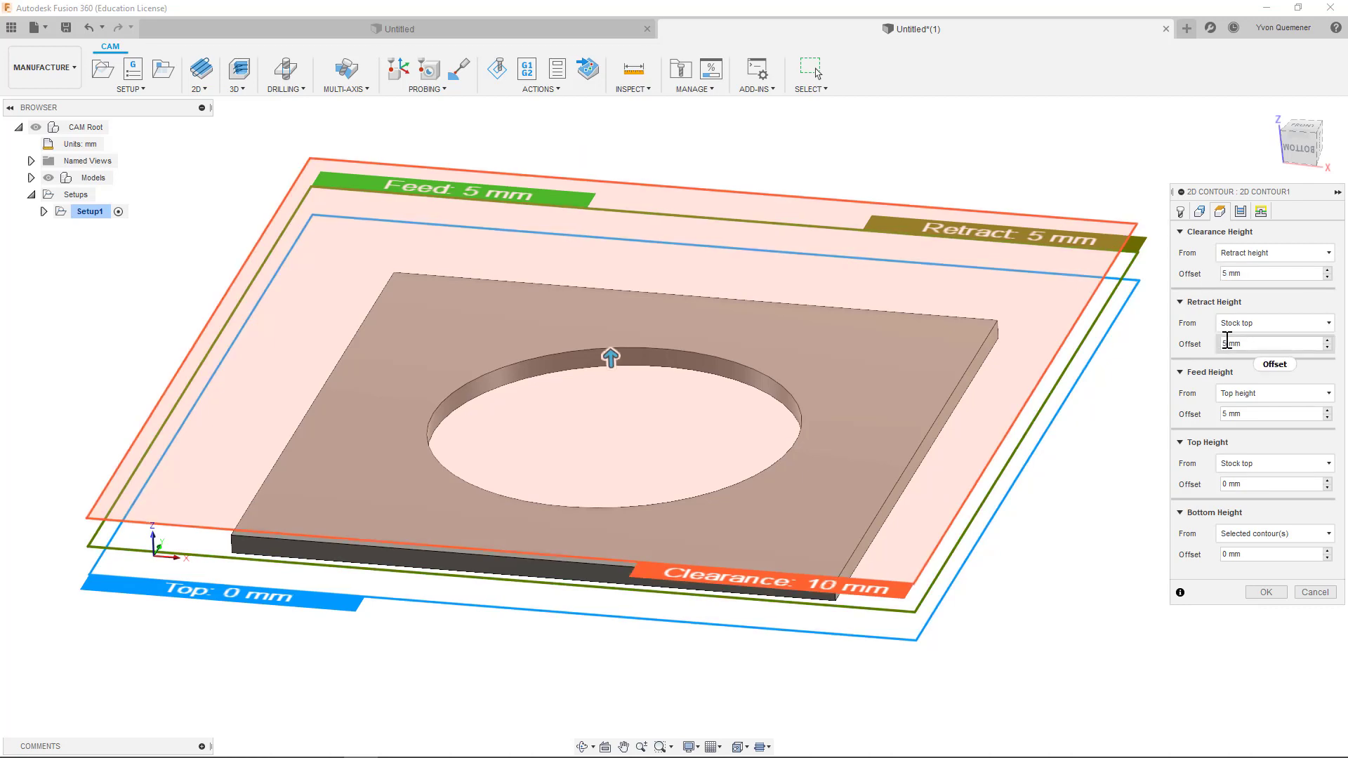
{"action": "double_click", "coordinate": [1223, 343]}
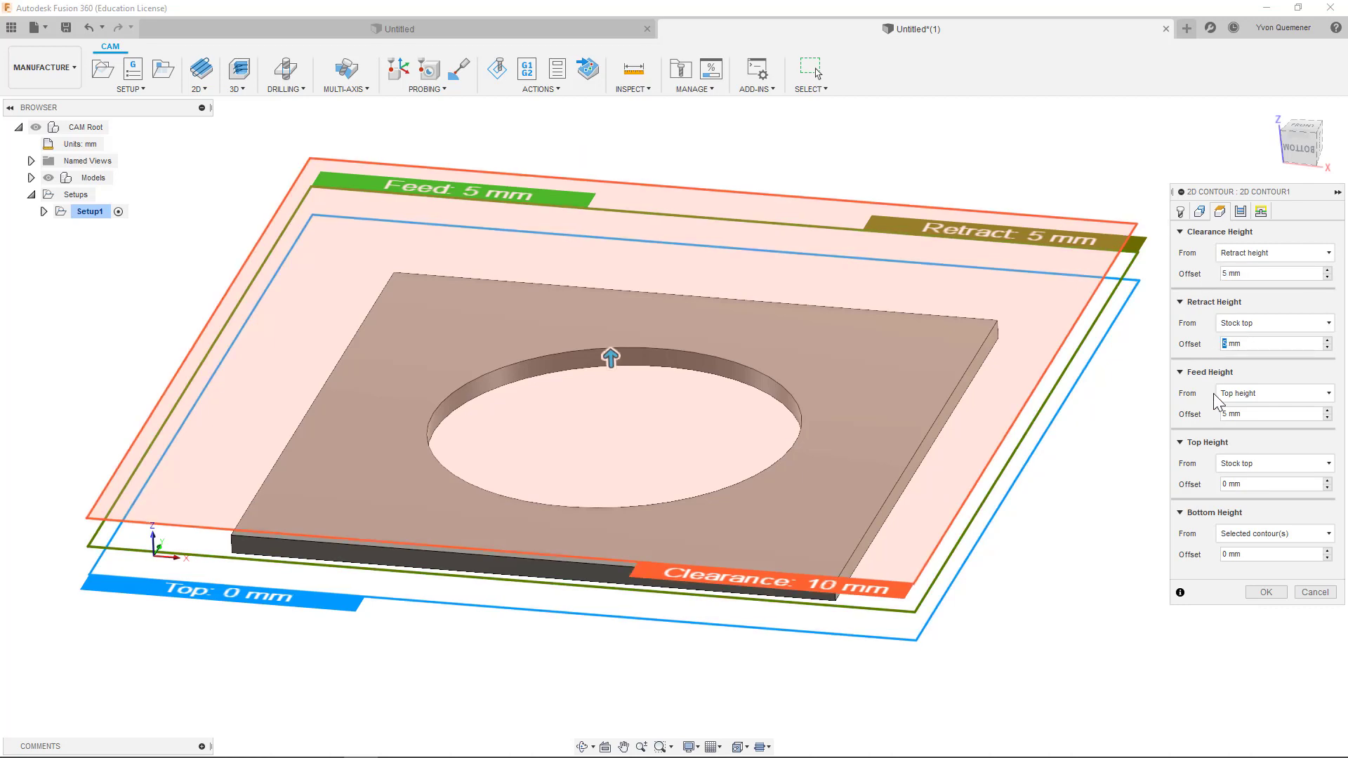
{"action": "type", "text": "4"}
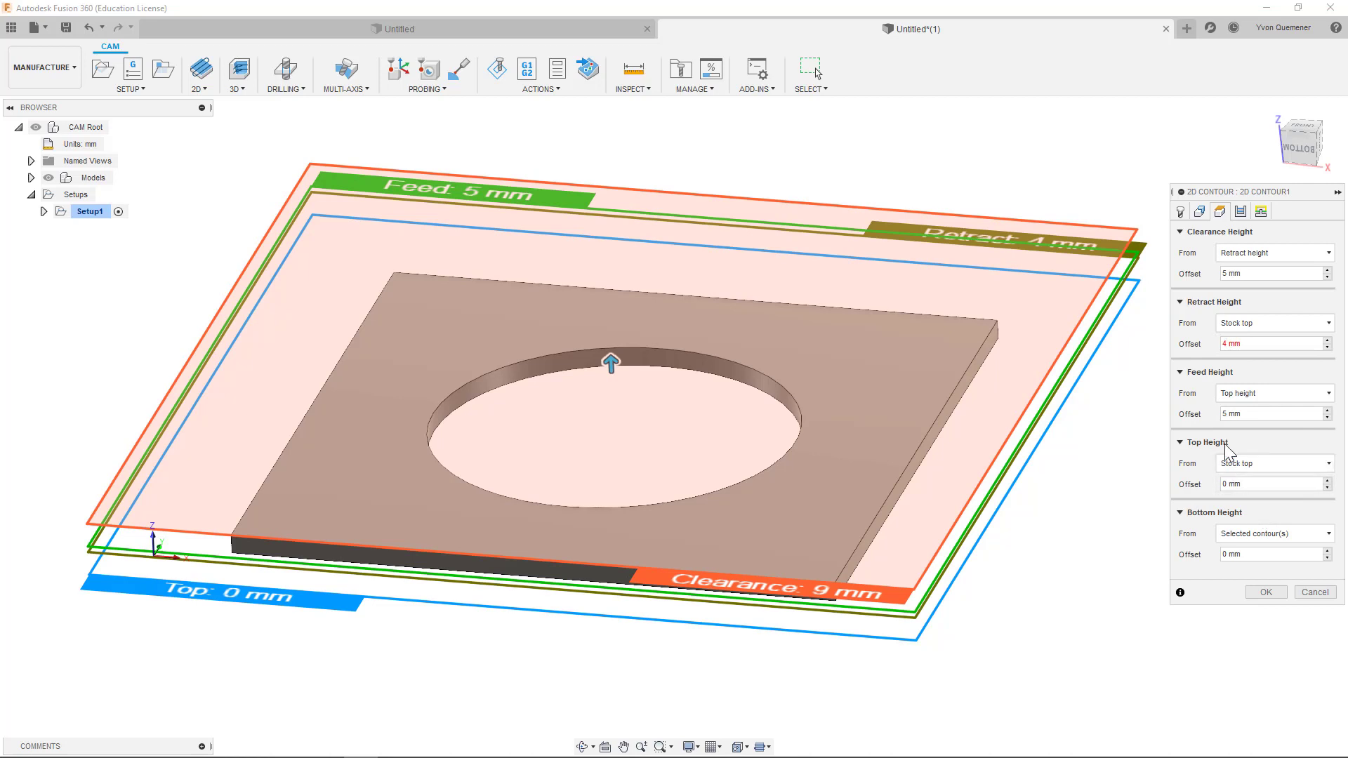
{"action": "left_click", "coordinate": [1215, 415]}
{"action": "type", "text": "3"}
{"action": "key", "text": "Return"}
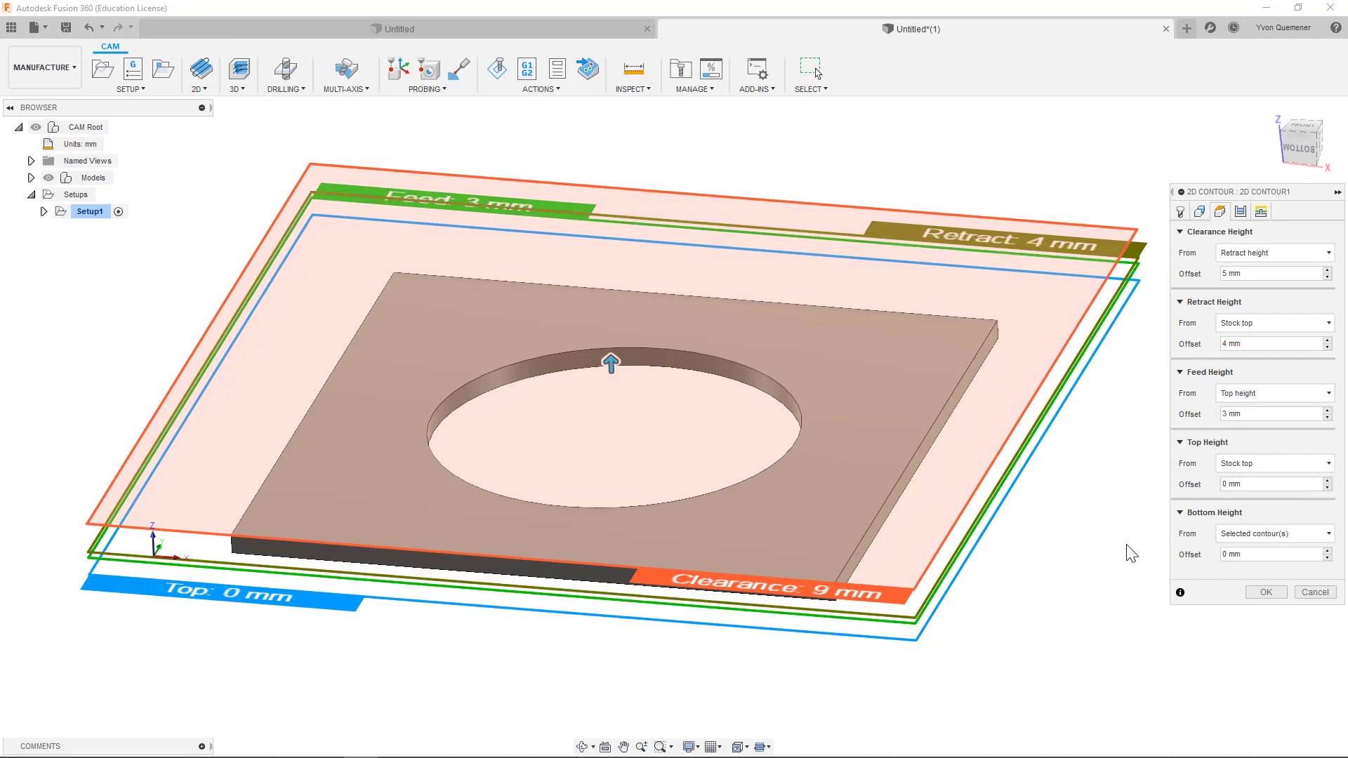
Enable Multiple Depths for the contour passes and open the maximum roughing stepdown for editing.
{"action": "left_click", "coordinate": [1240, 211]}
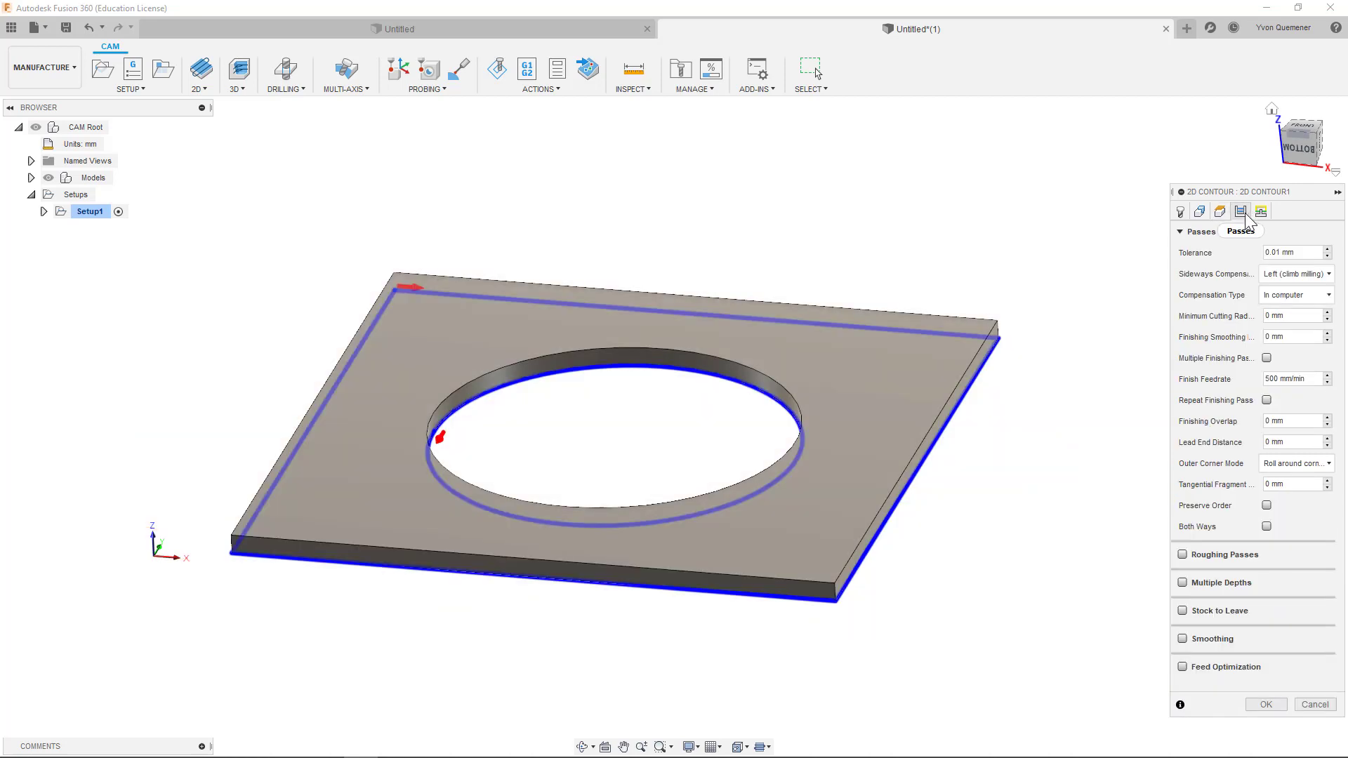
{"action": "left_click", "coordinate": [1182, 582]}
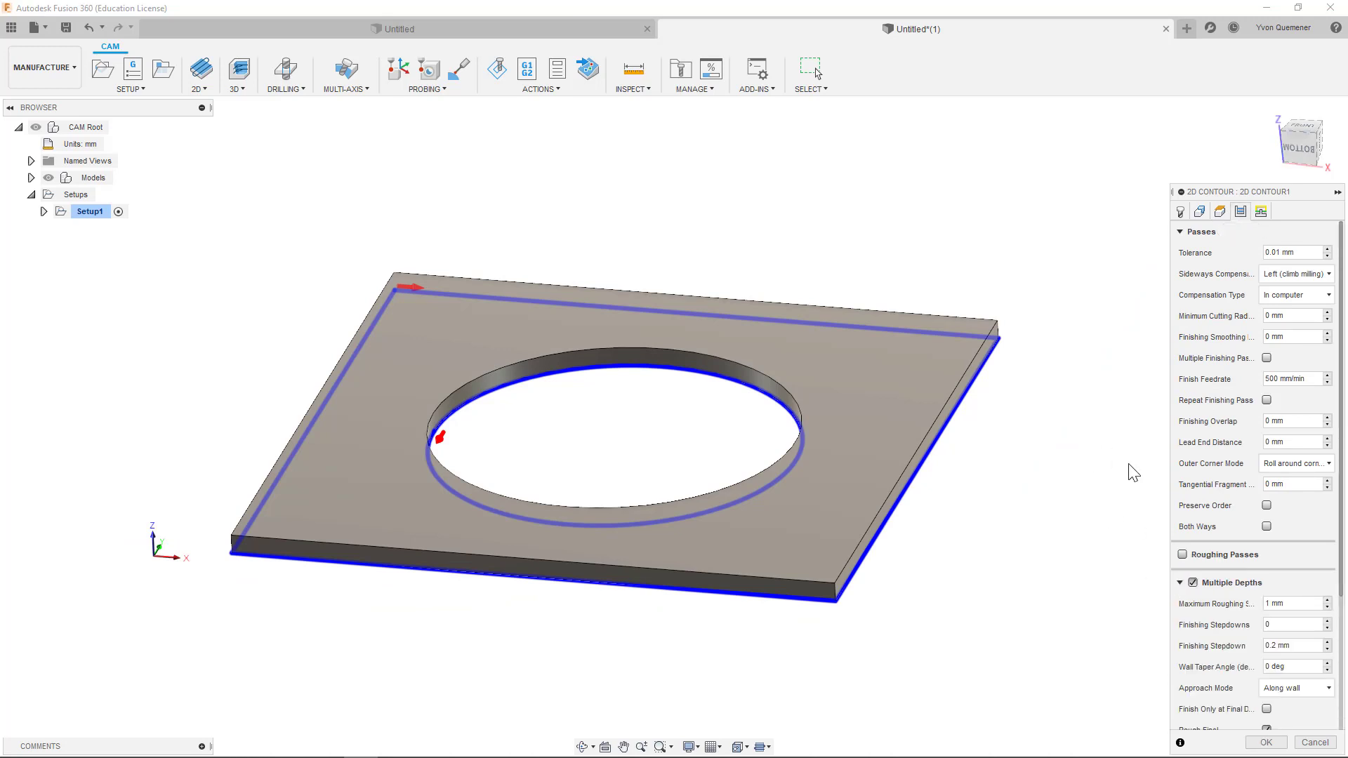
{"action": "scroll", "coordinate": [1221, 365], "scroll_direction": "down", "scroll_amount": 3}
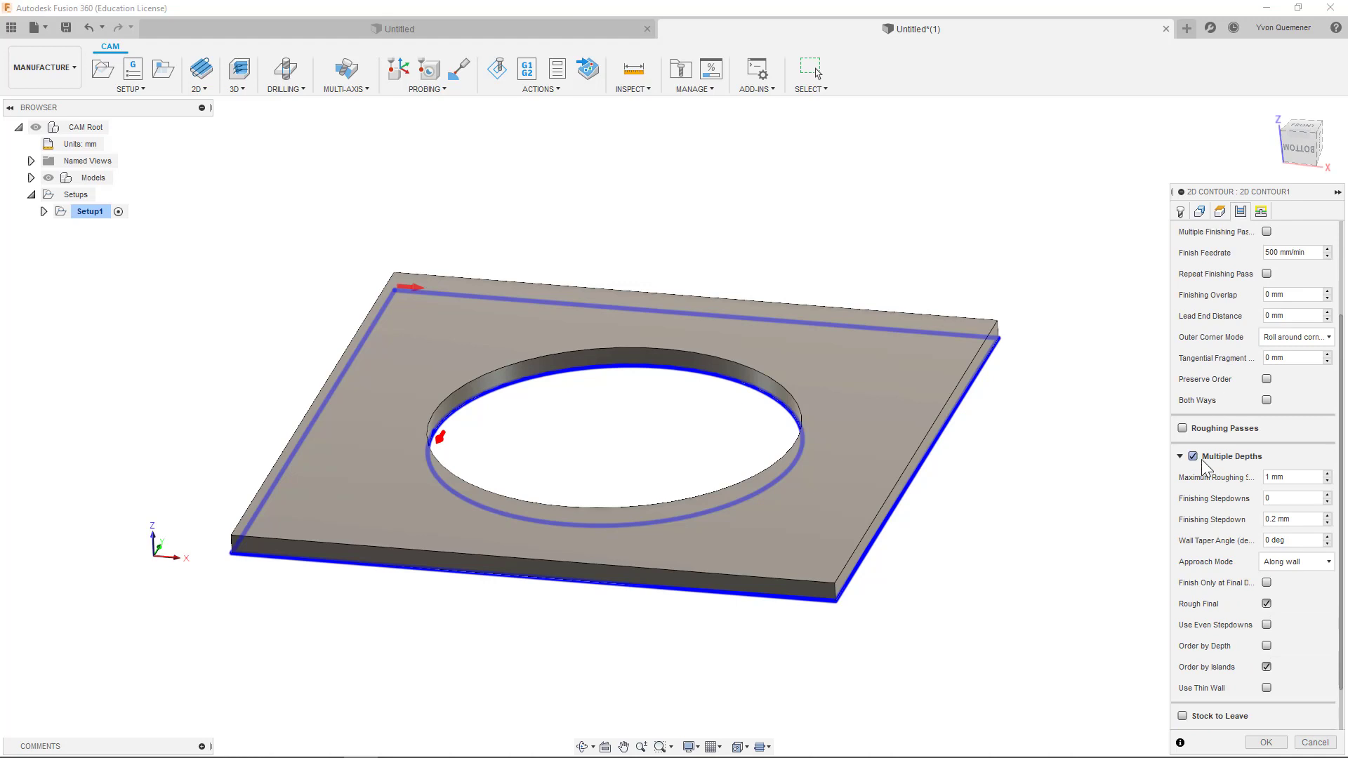
{"action": "double_click", "coordinate": [1271, 477]}
Enable Keep Tool Down in the contour's linking settings and accept the operation to generate the toolpath.
{"action": "left_click", "coordinate": [1261, 211]}
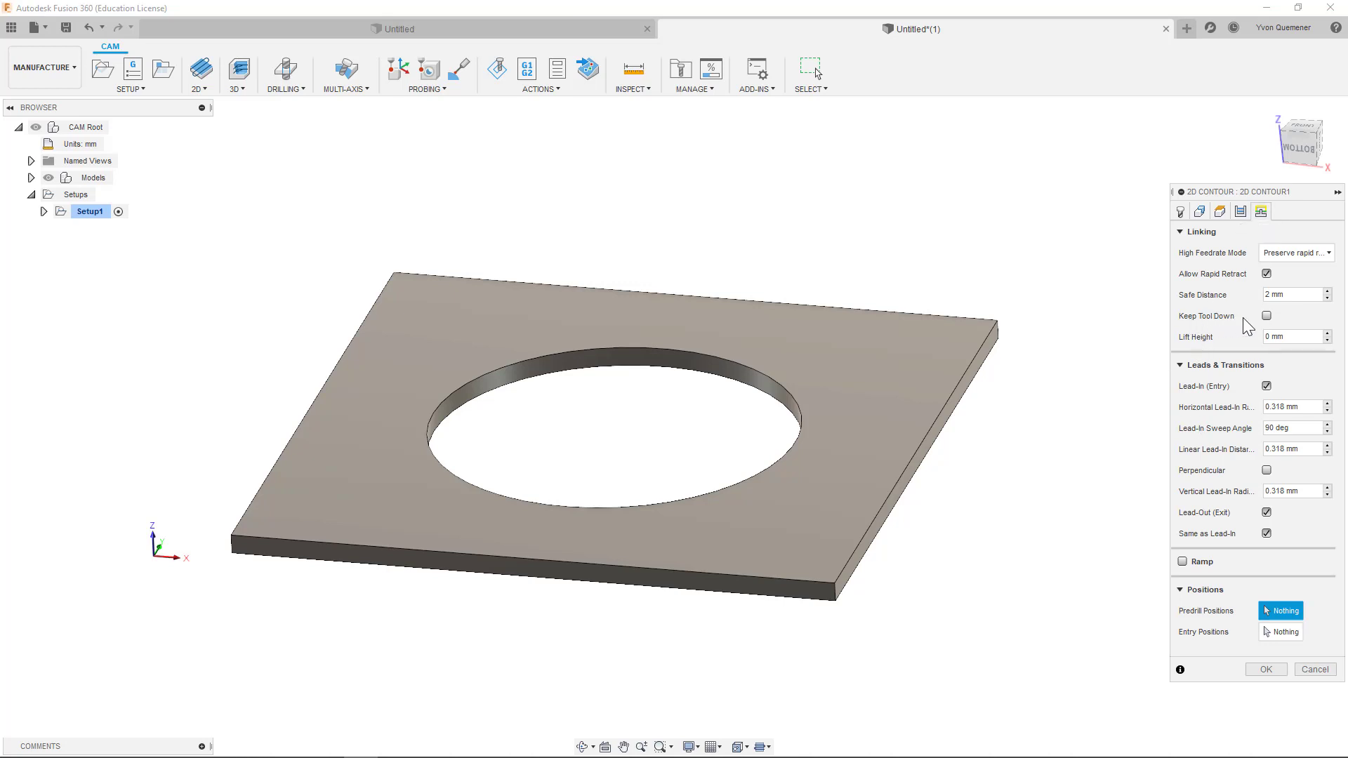
{"action": "left_click", "coordinate": [1266, 317]}
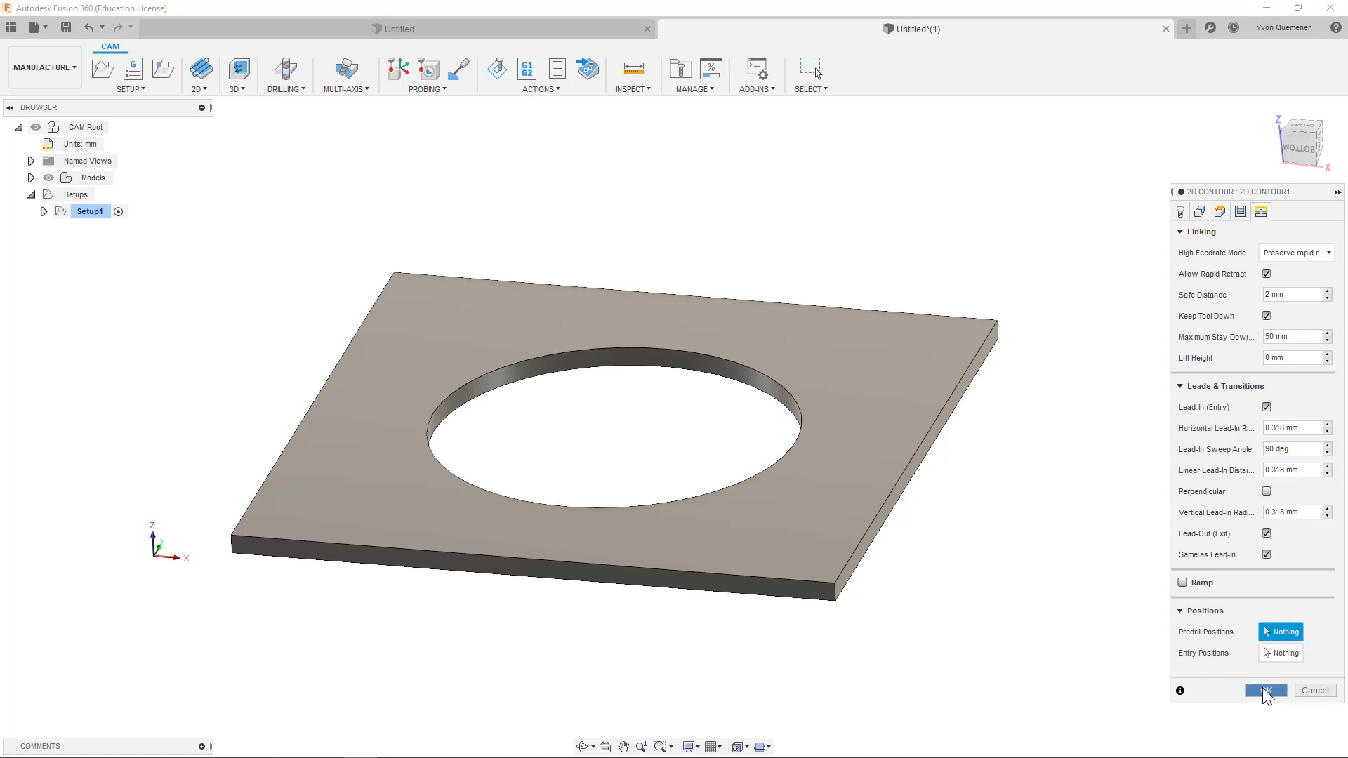
{"action": "left_click", "coordinate": [1263, 690]}
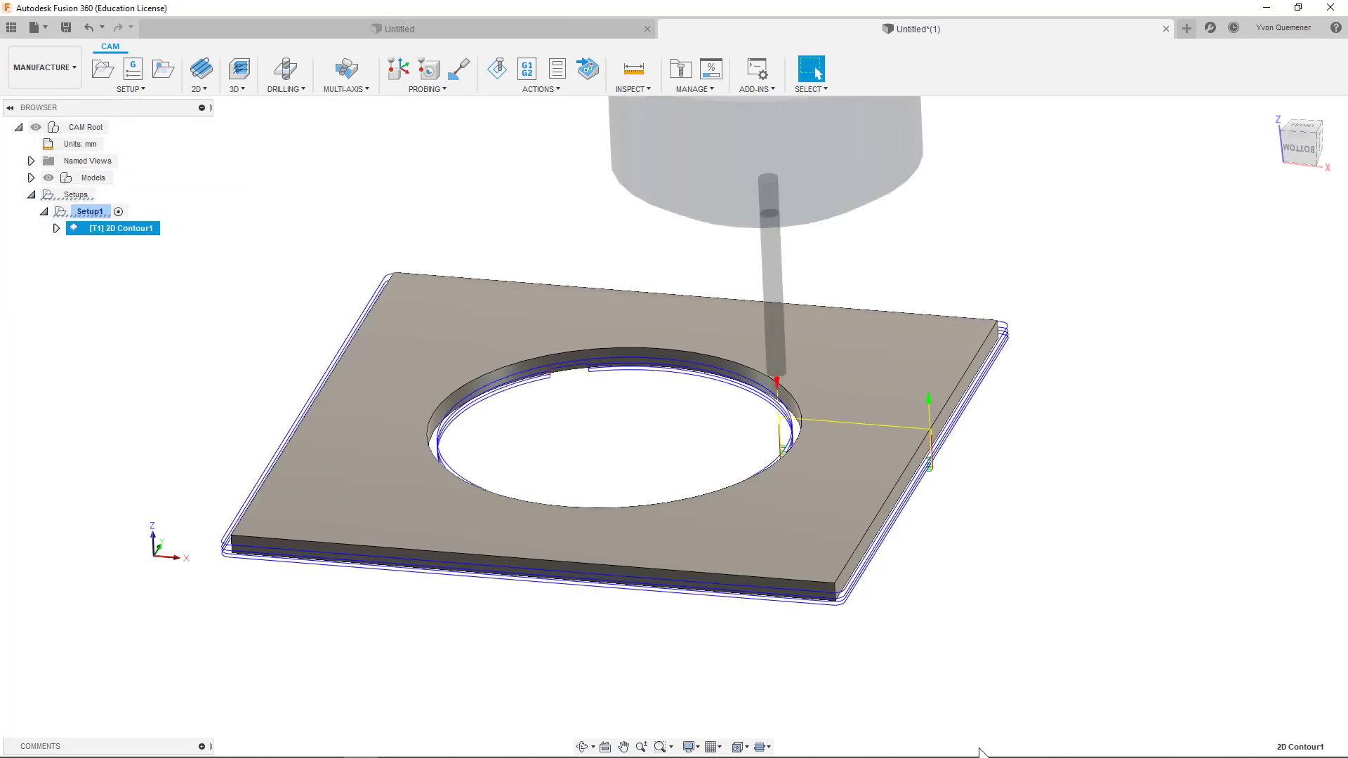
Simulate the 2D contour toolpath, speed up the playback until the end, and close the simulation.
{"action": "left_click", "coordinate": [496, 74]}
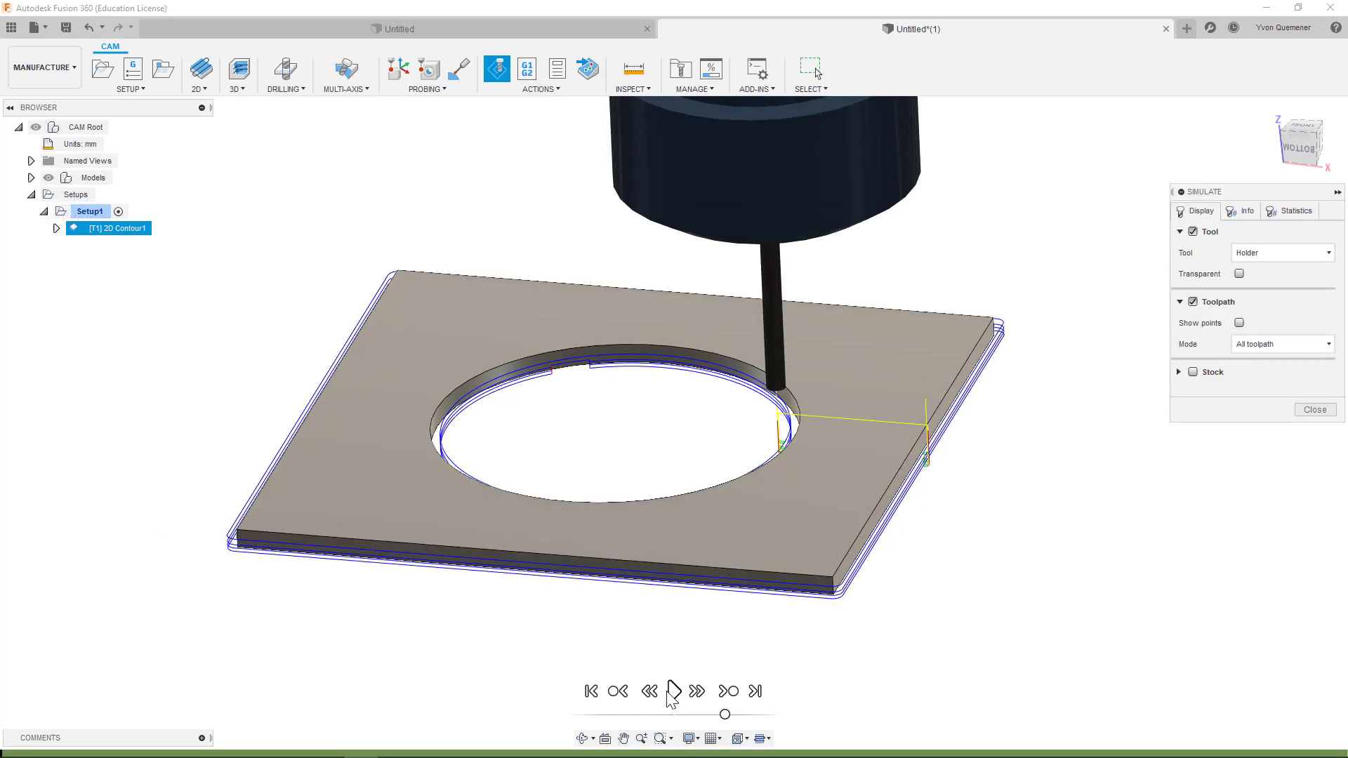
{"action": "left_click", "coordinate": [670, 692]}
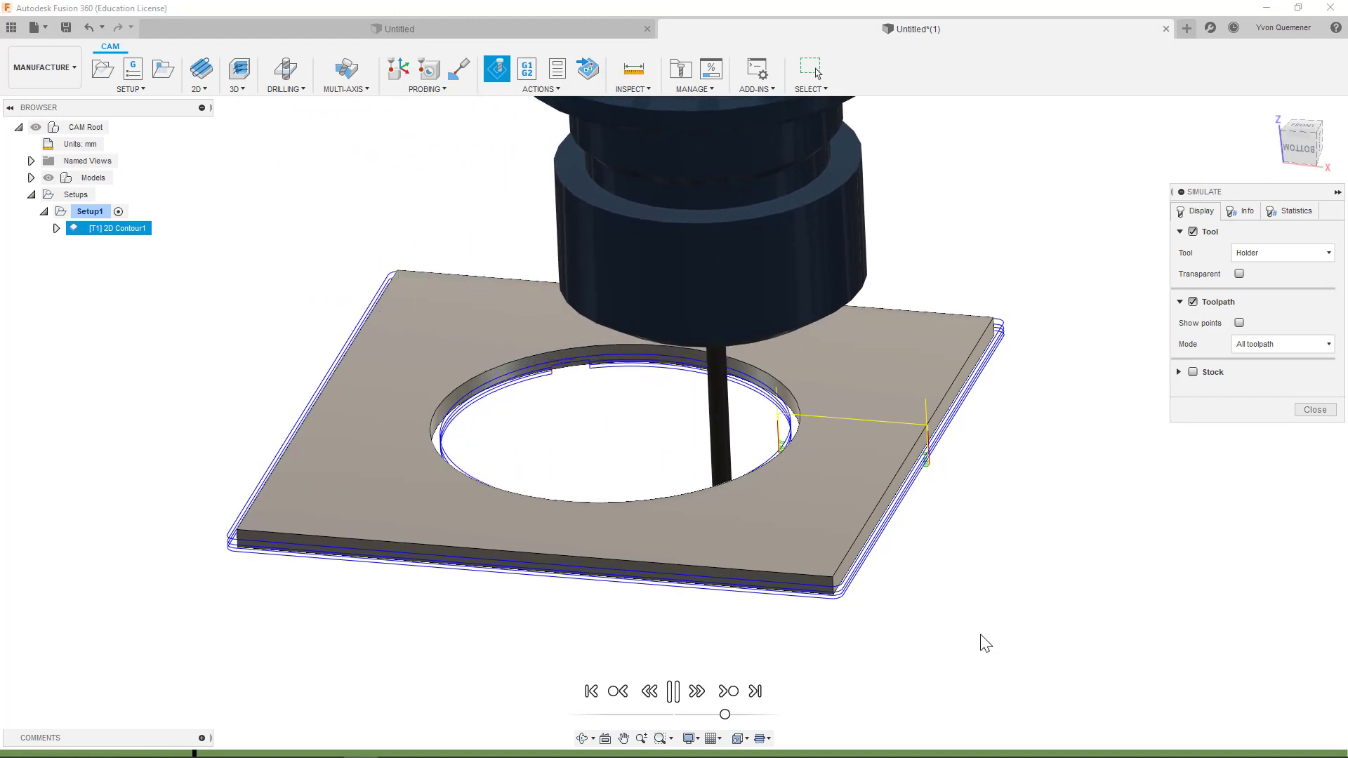
{"action": "left_click", "coordinate": [749, 713]}
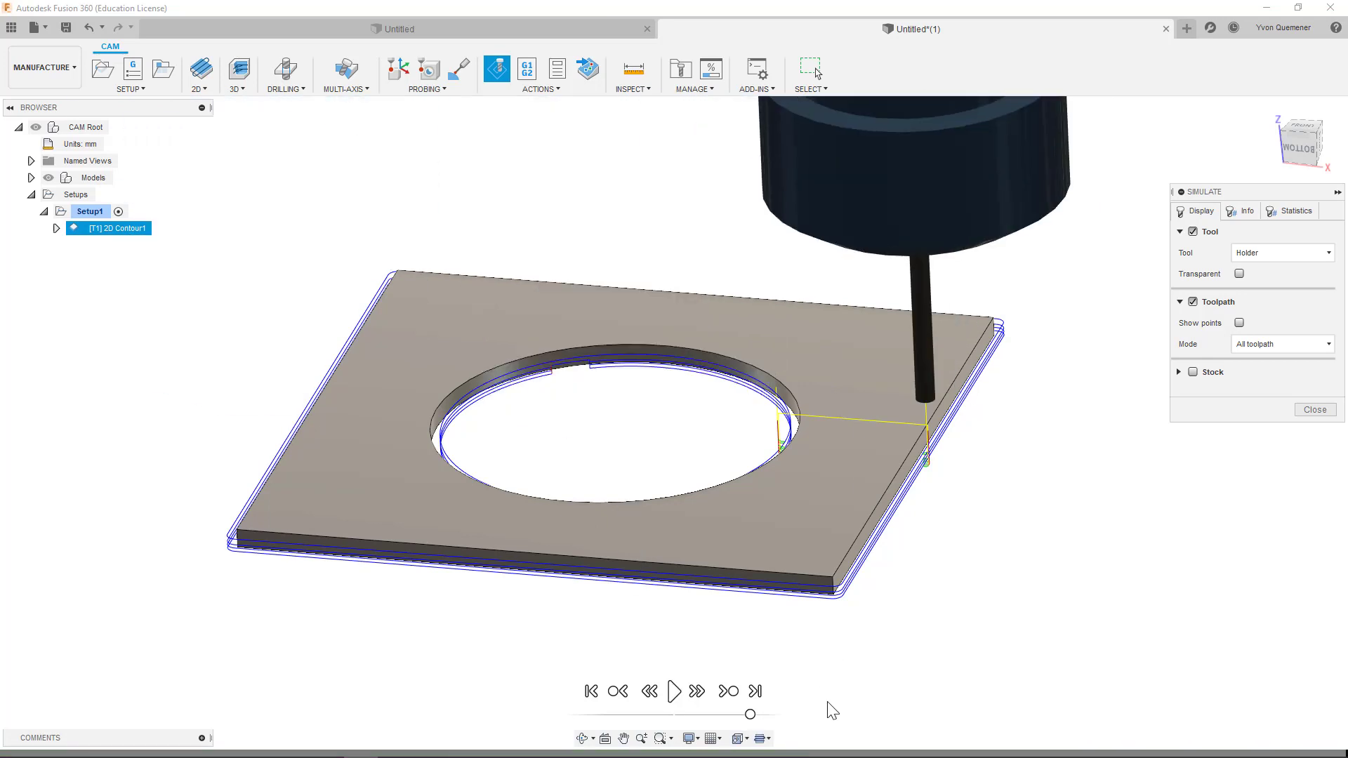
{"action": "left_click", "coordinate": [1314, 410]}
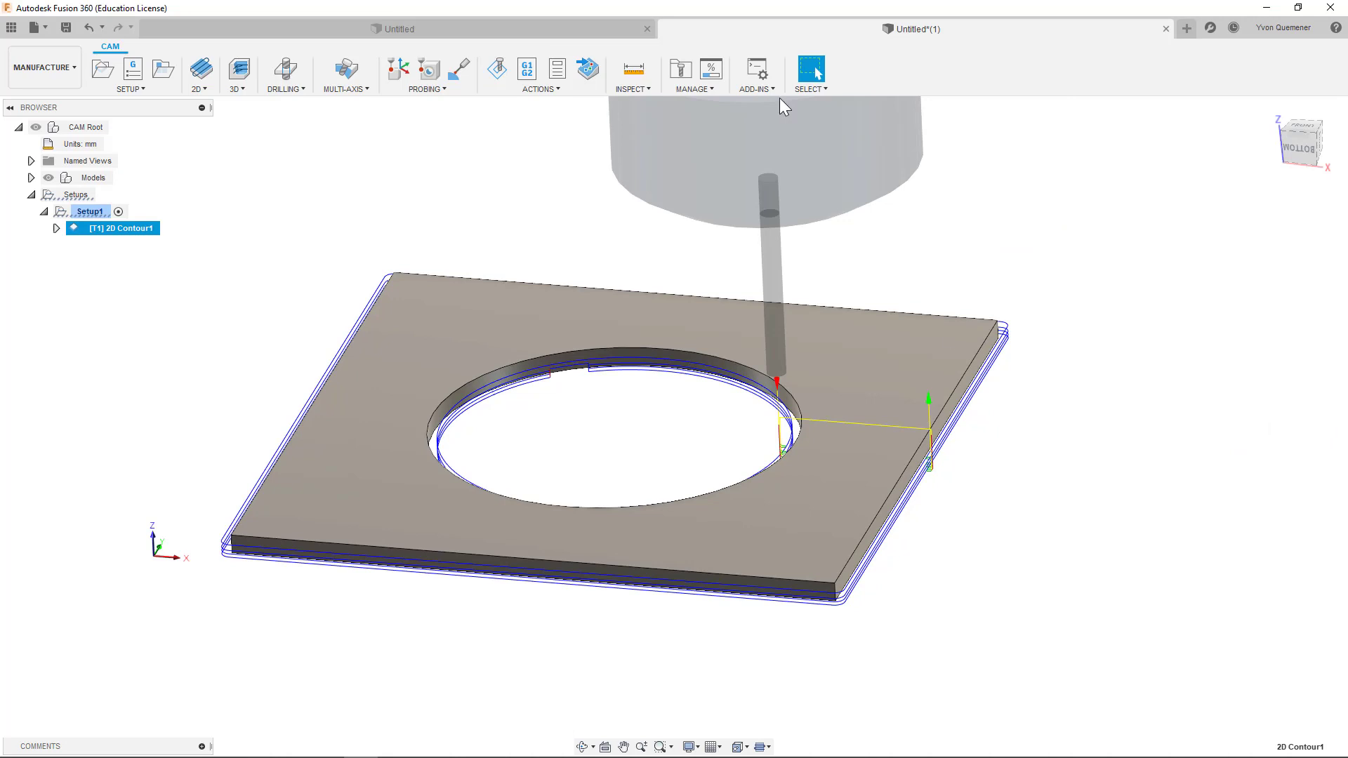
Open post-processing for the 2D contour and consult the mpcnc_posts_processor repository page on GitHub.
{"action": "left_click", "coordinate": [528, 74]}
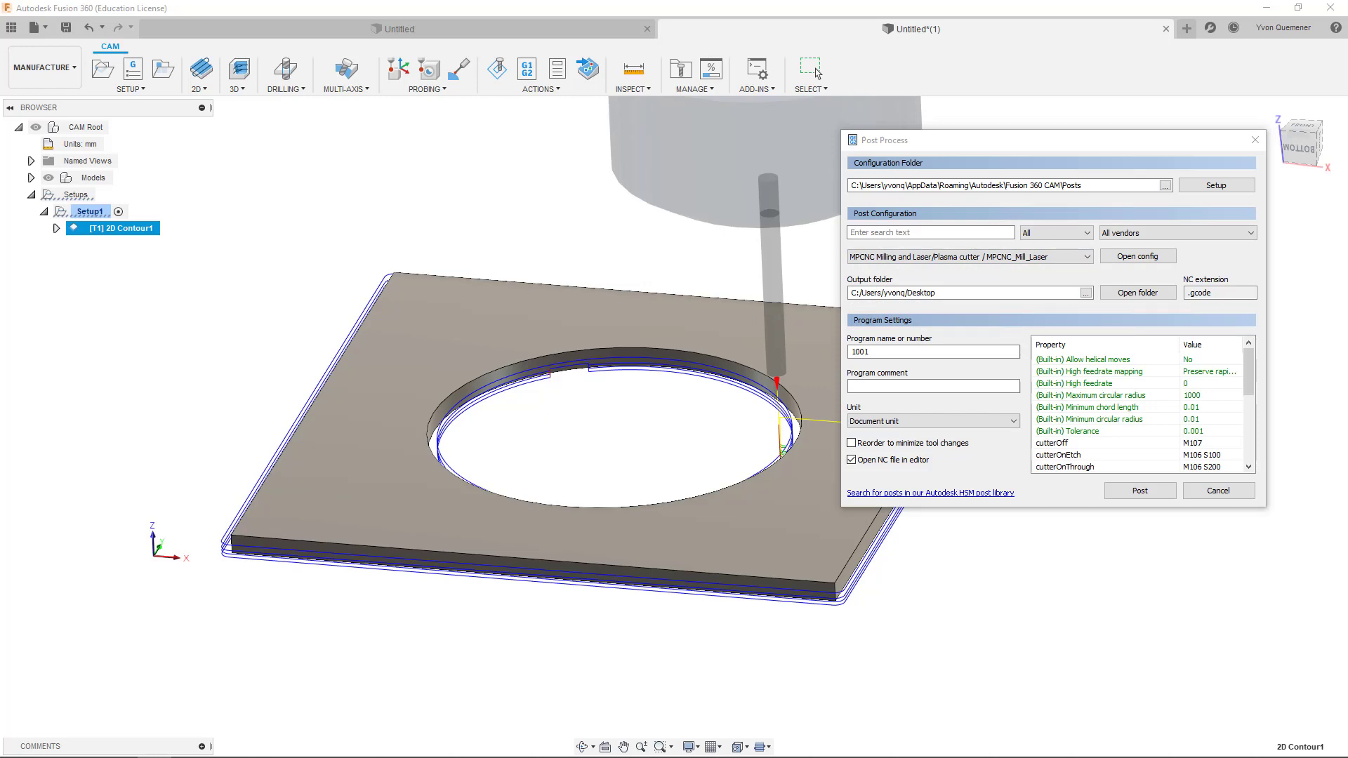
{"action": "left_click_drag", "start_coordinate": [530, 757], "coordinate": [525, 99]}
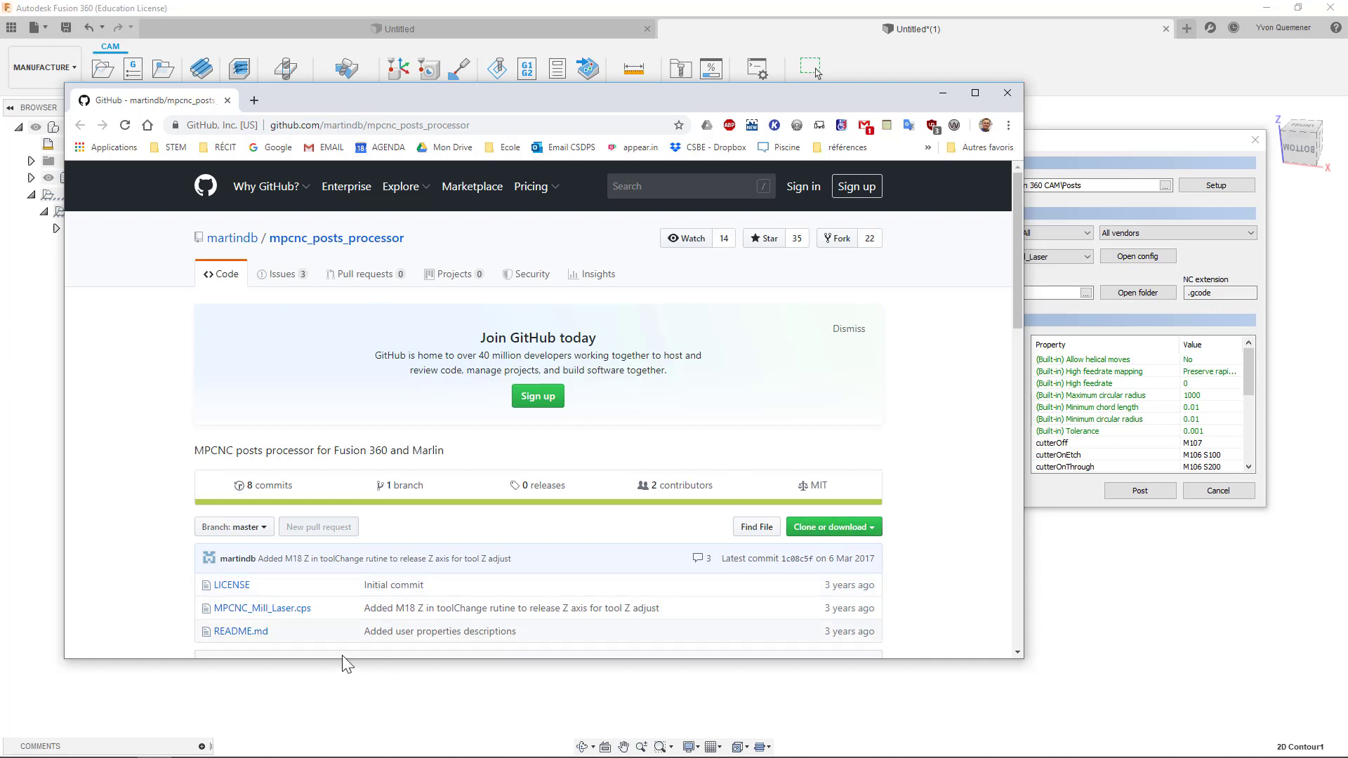
{"action": "left_click_drag", "start_coordinate": [520, 102], "coordinate": [0, 112]}
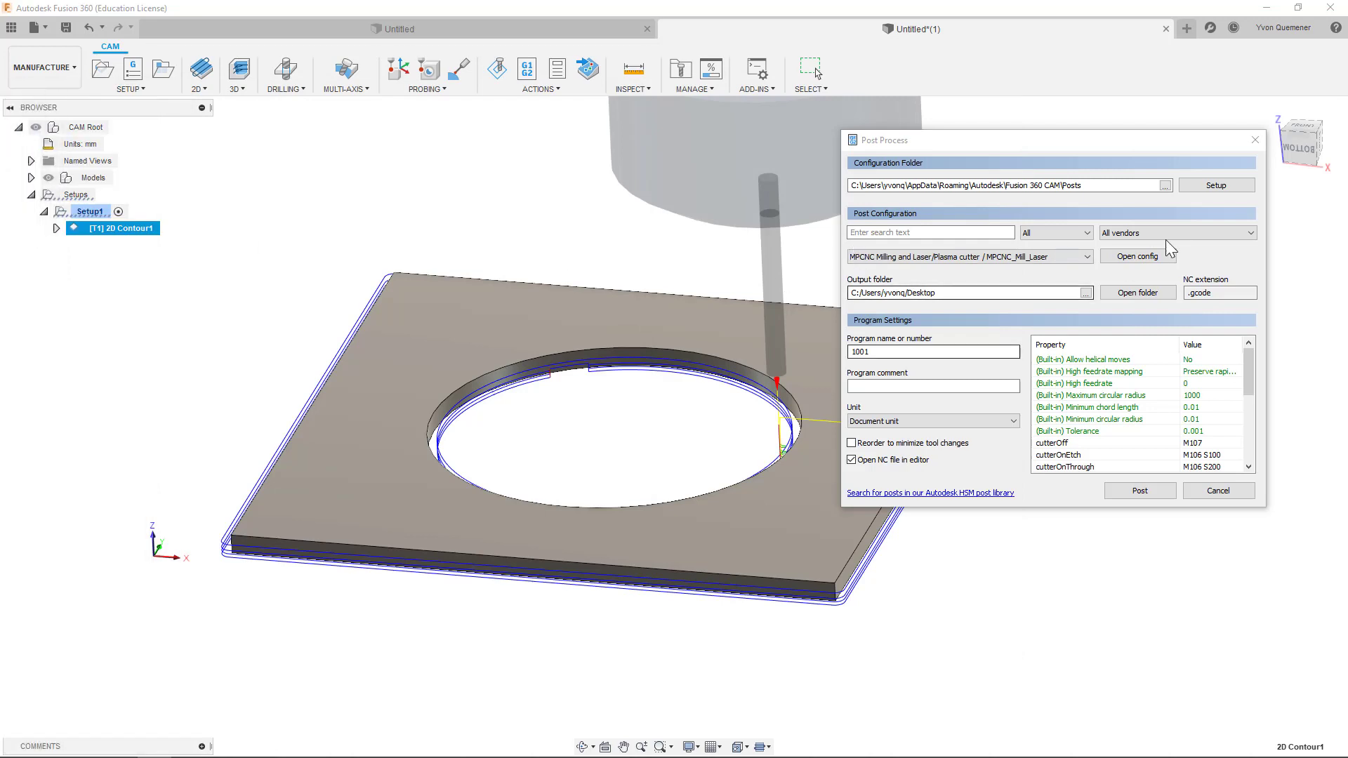
Check the Posts configuration folder for the MPCNC_Mill_Laser.cps post-processor file and close the folder.
{"action": "left_click", "coordinate": [1205, 186]}
{"action": "left_click", "coordinate": [1212, 250]}
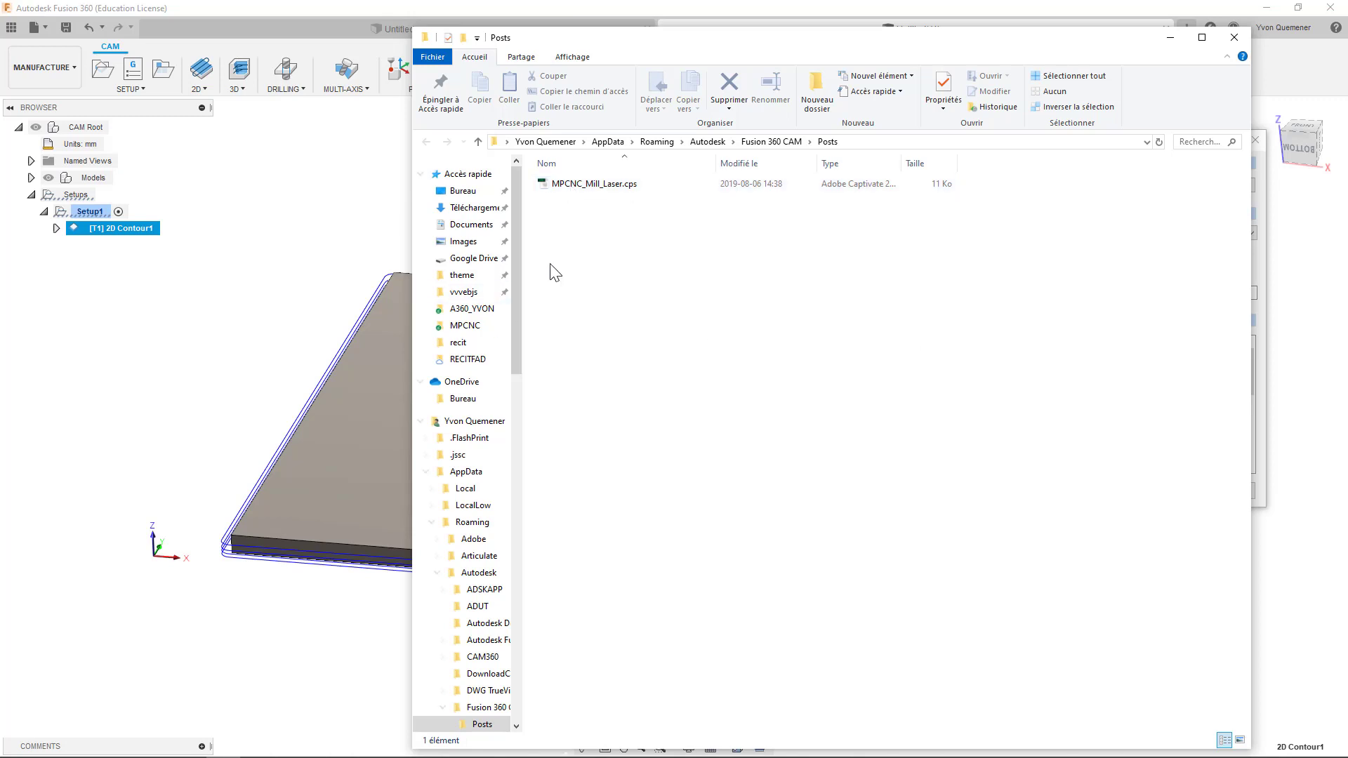
{"action": "left_click", "coordinate": [1233, 35]}
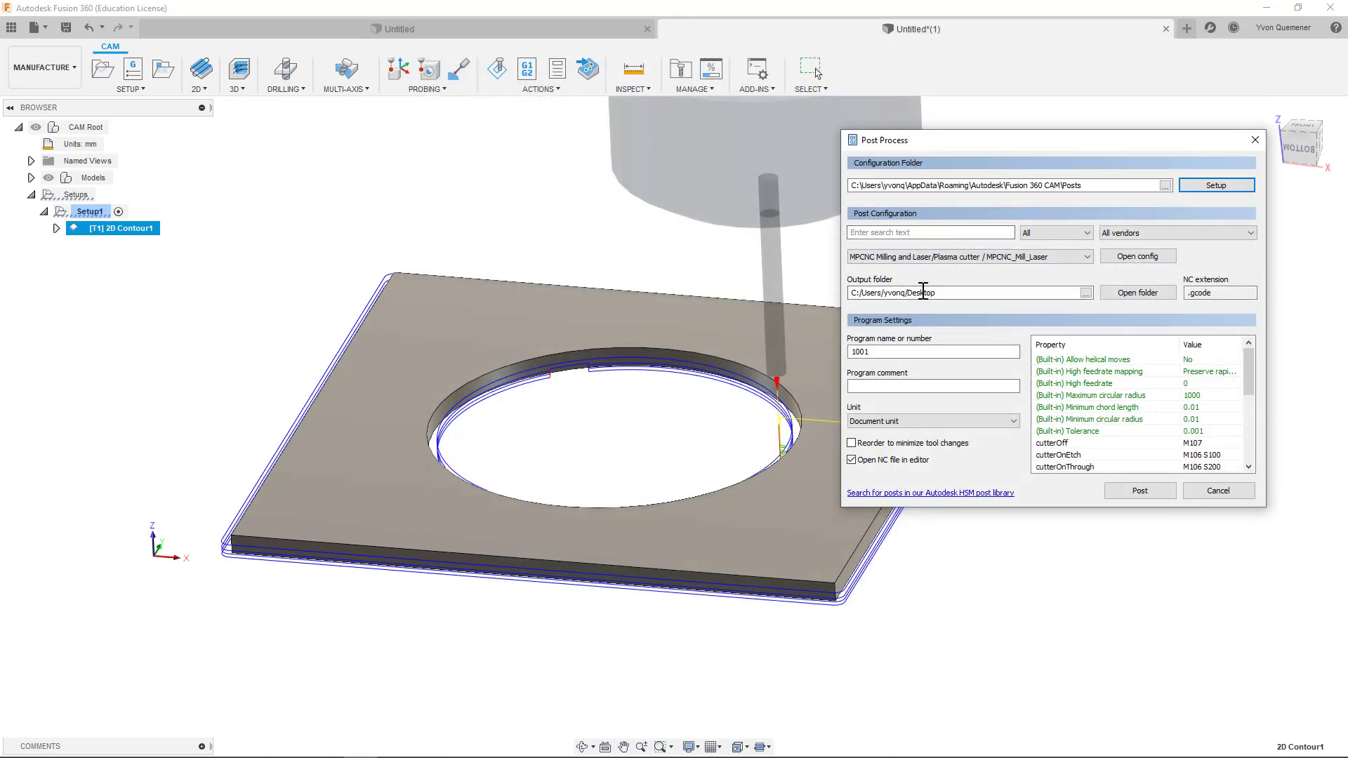
Post the toolpath with the MPCNC_Mill_Laser configuration under program name aaa, saving aaa.gcode to the desktop, and close the resulting code file.
{"action": "left_click", "coordinate": [1058, 263]}
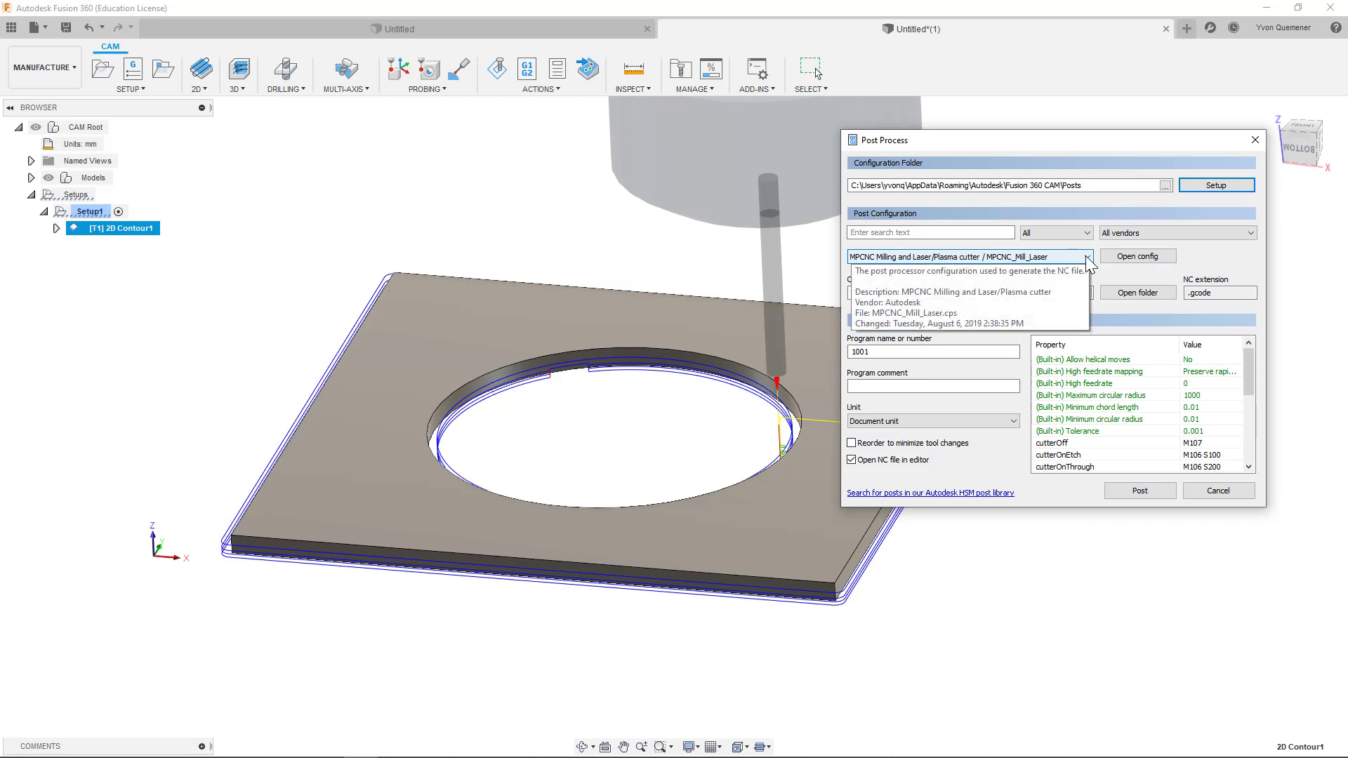
{"action": "left_click", "coordinate": [1088, 261]}
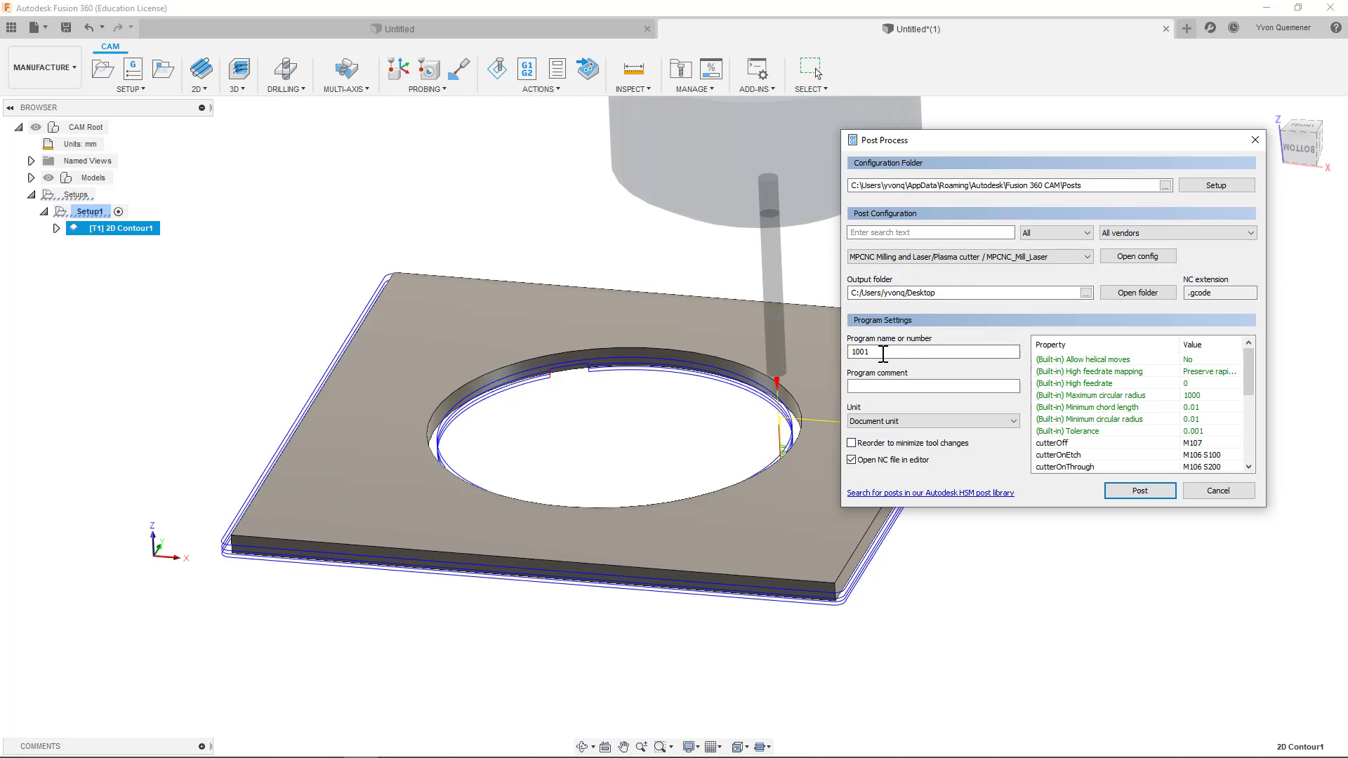
{"action": "double_click", "coordinate": [869, 352]}
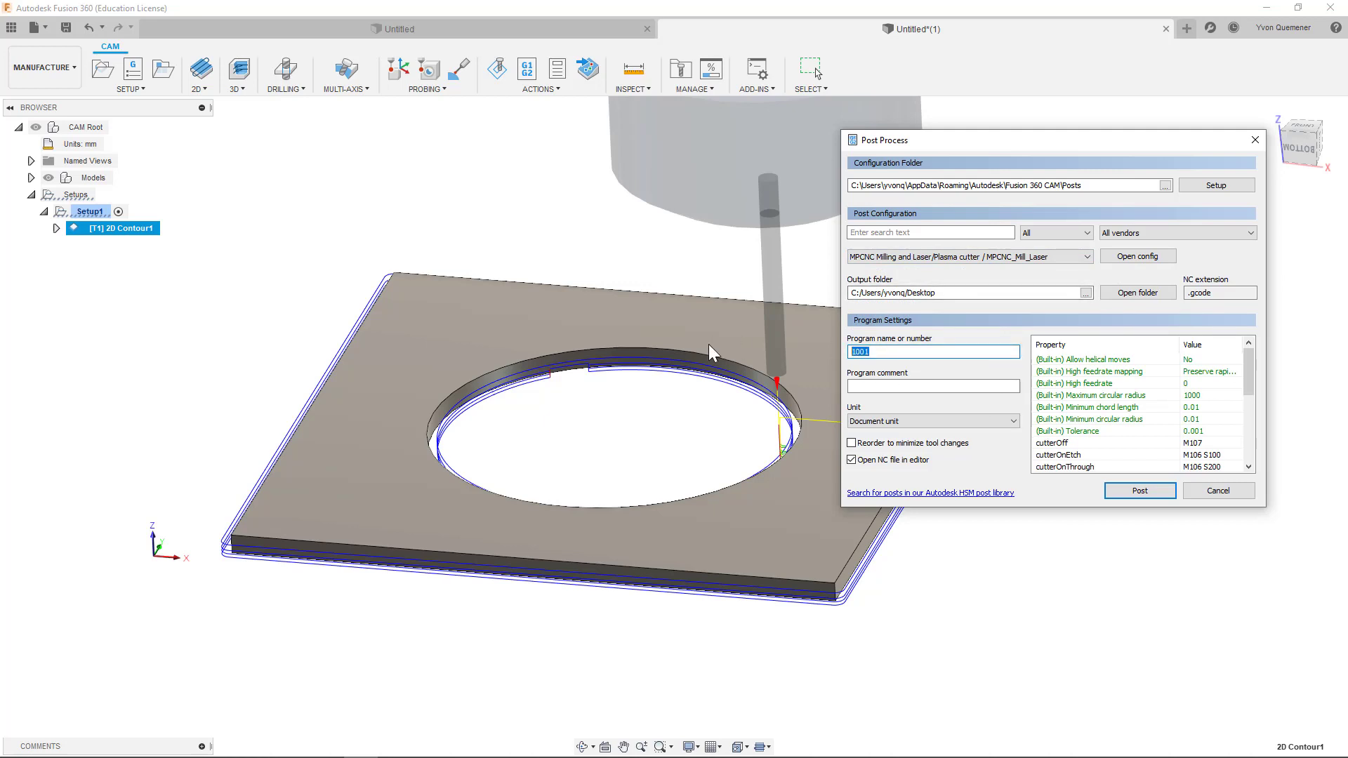
{"action": "type", "text": "aaa"}
{"action": "left_click", "coordinate": [1144, 494]}
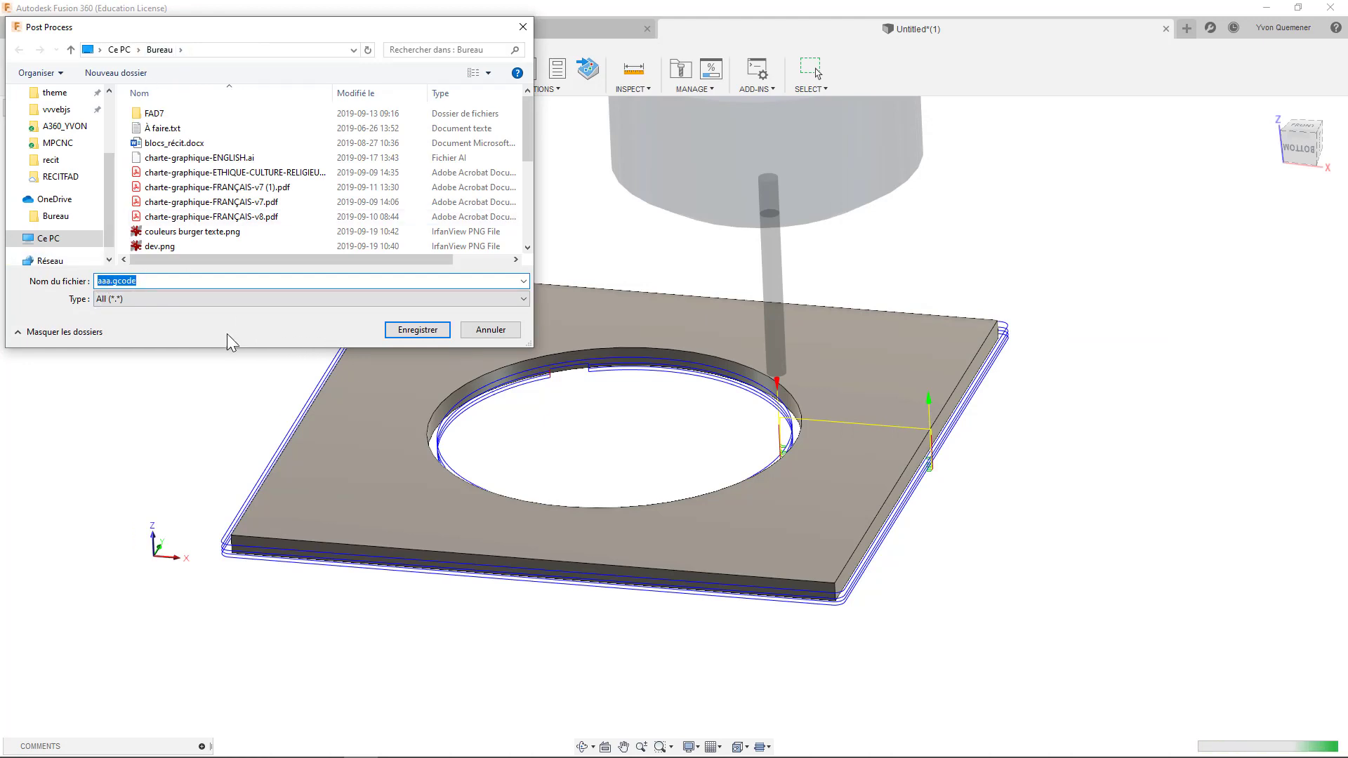
{"action": "left_click", "coordinate": [418, 330]}
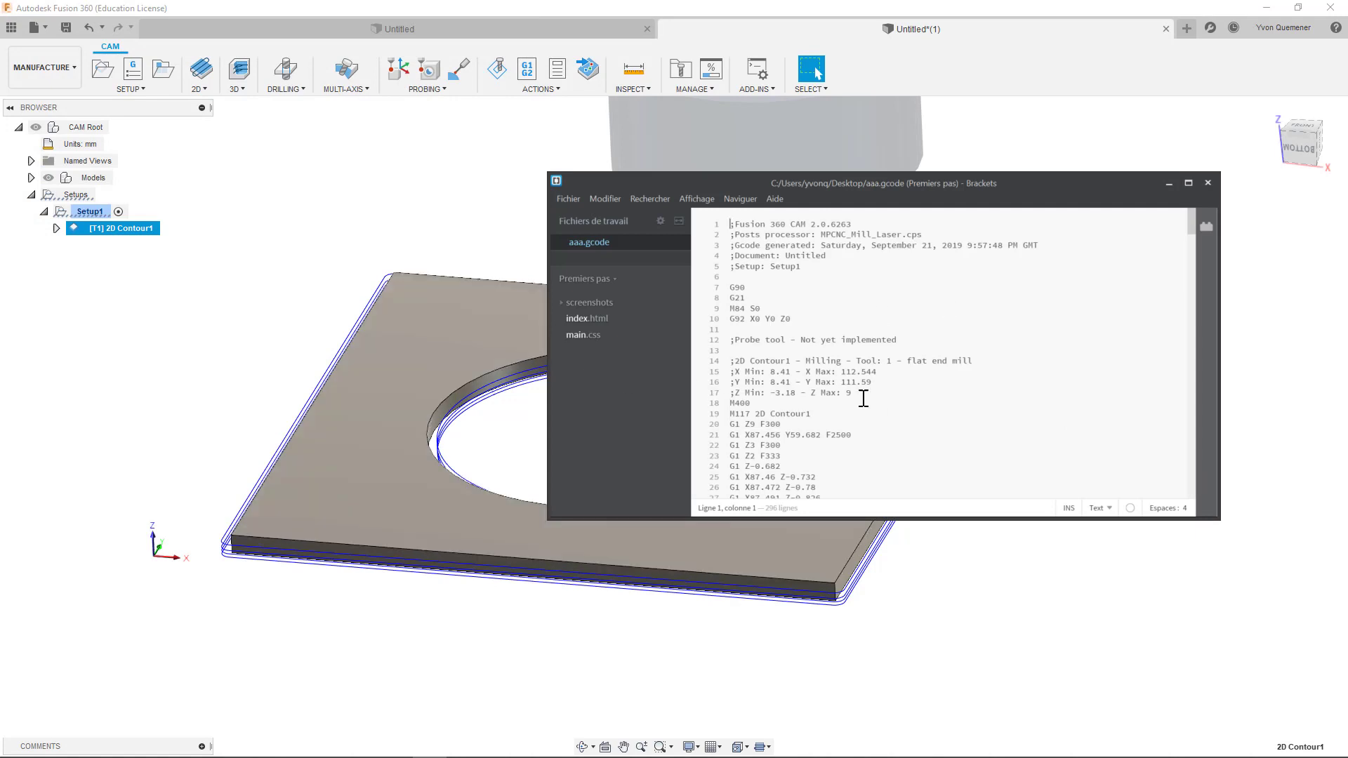
{"action": "left_click", "coordinate": [1207, 184]}
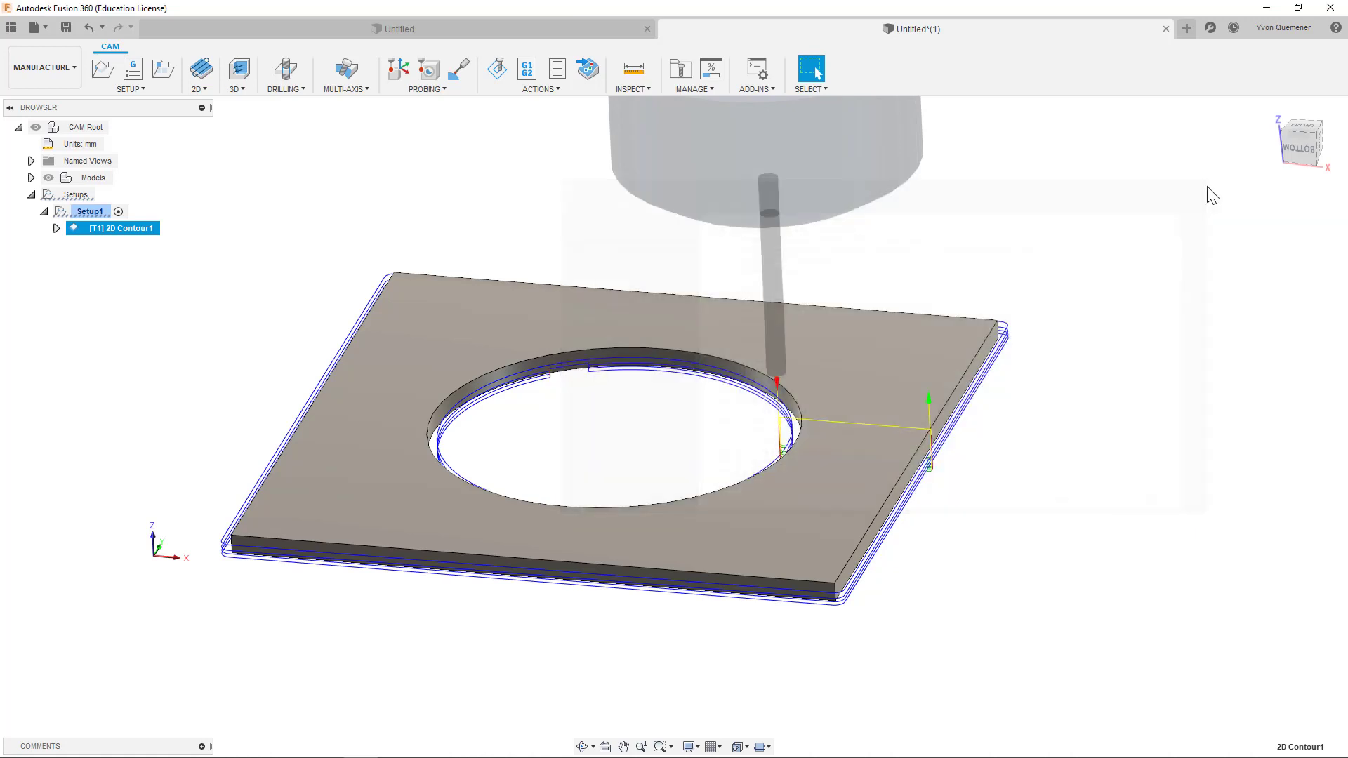
Close Fusion 360, saving the design as aaa in the MPCNC location.
{"action": "left_click", "coordinate": [1330, 7]}
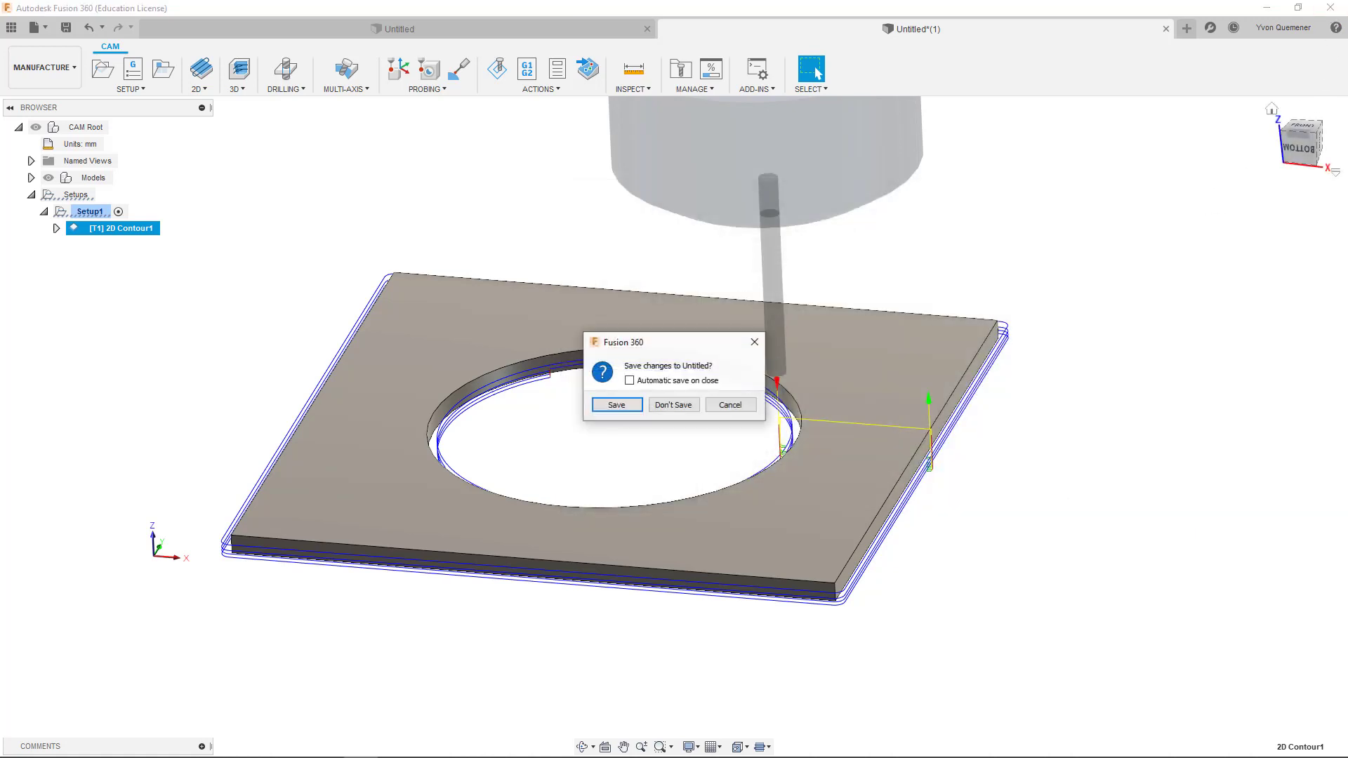
{"action": "left_click", "coordinate": [611, 408]}
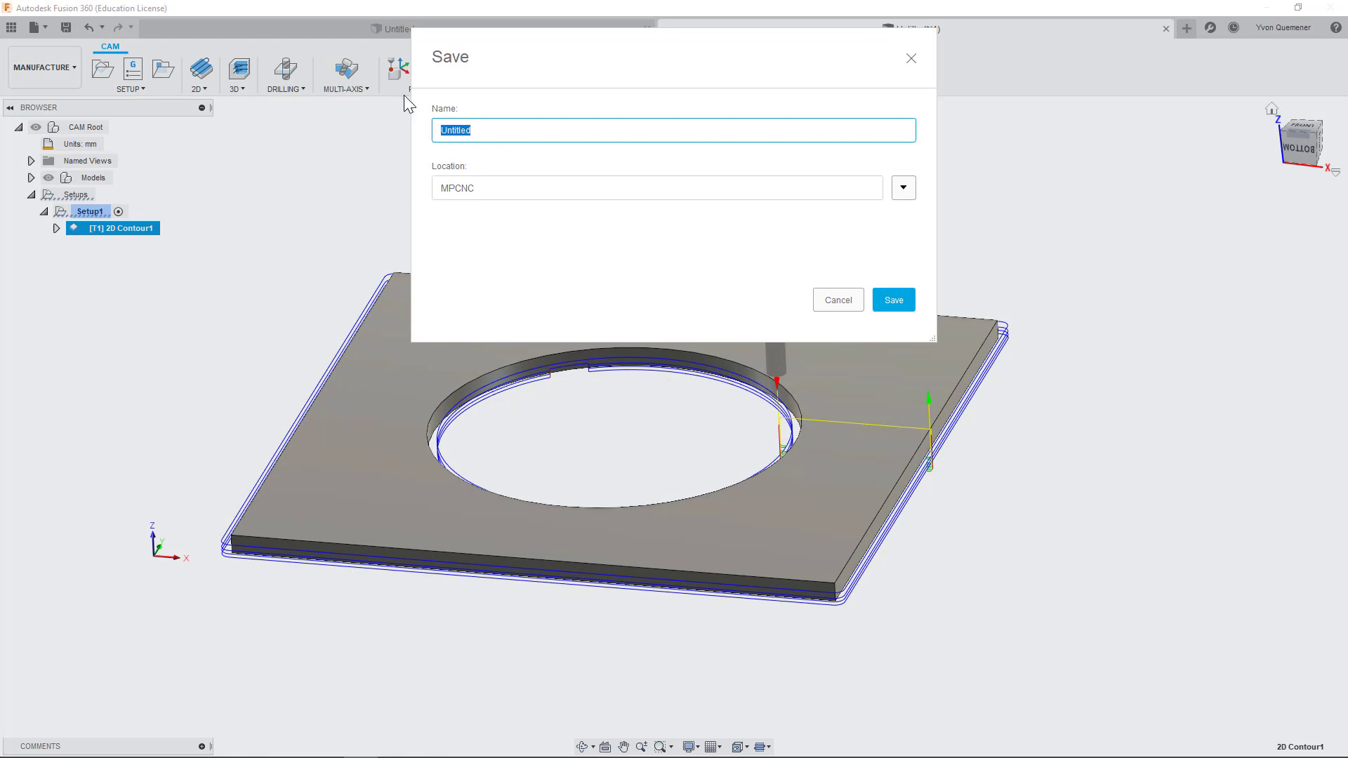
{"action": "type", "text": "aaa"}
{"action": "left_click", "coordinate": [891, 302]}
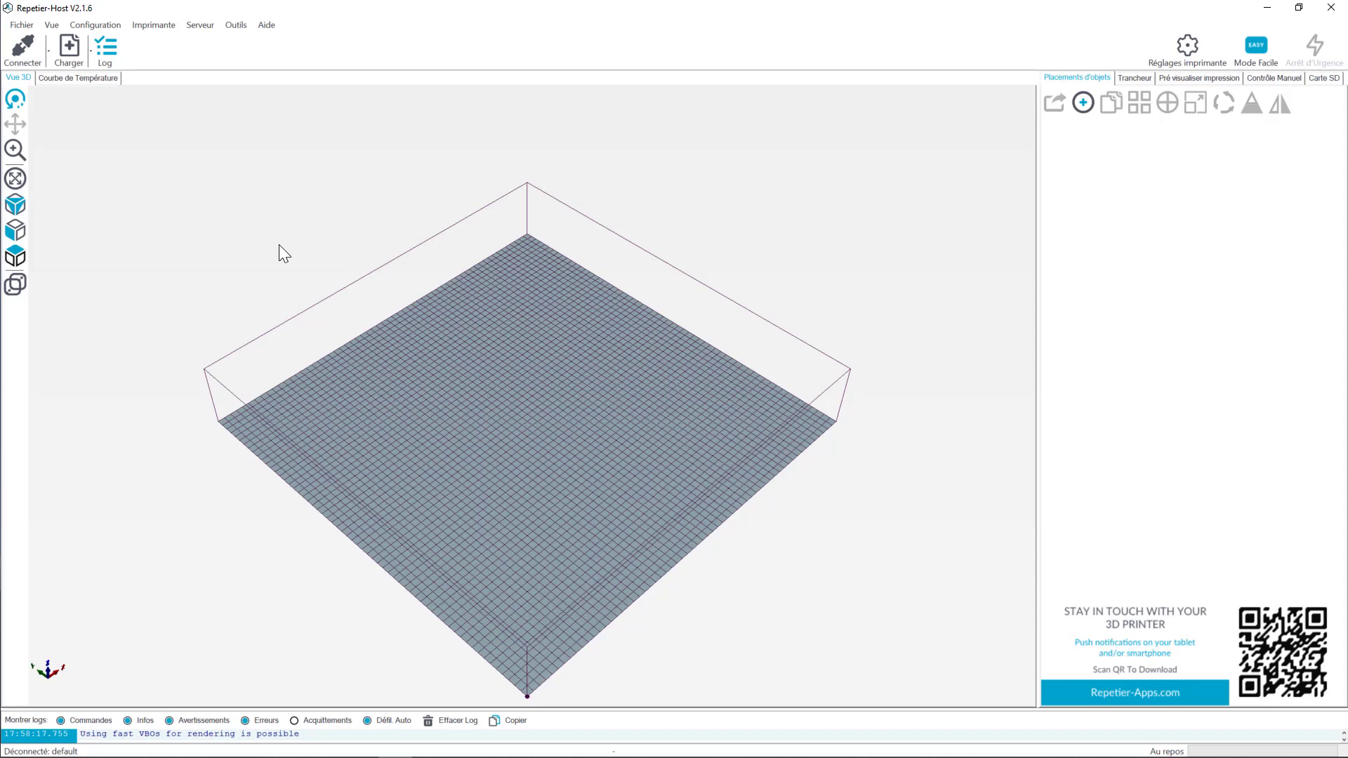
In Repetier-Host, load aaa.gcode from the desktop and show the travel moves in the preview.
{"action": "left_click", "coordinate": [22, 28]}
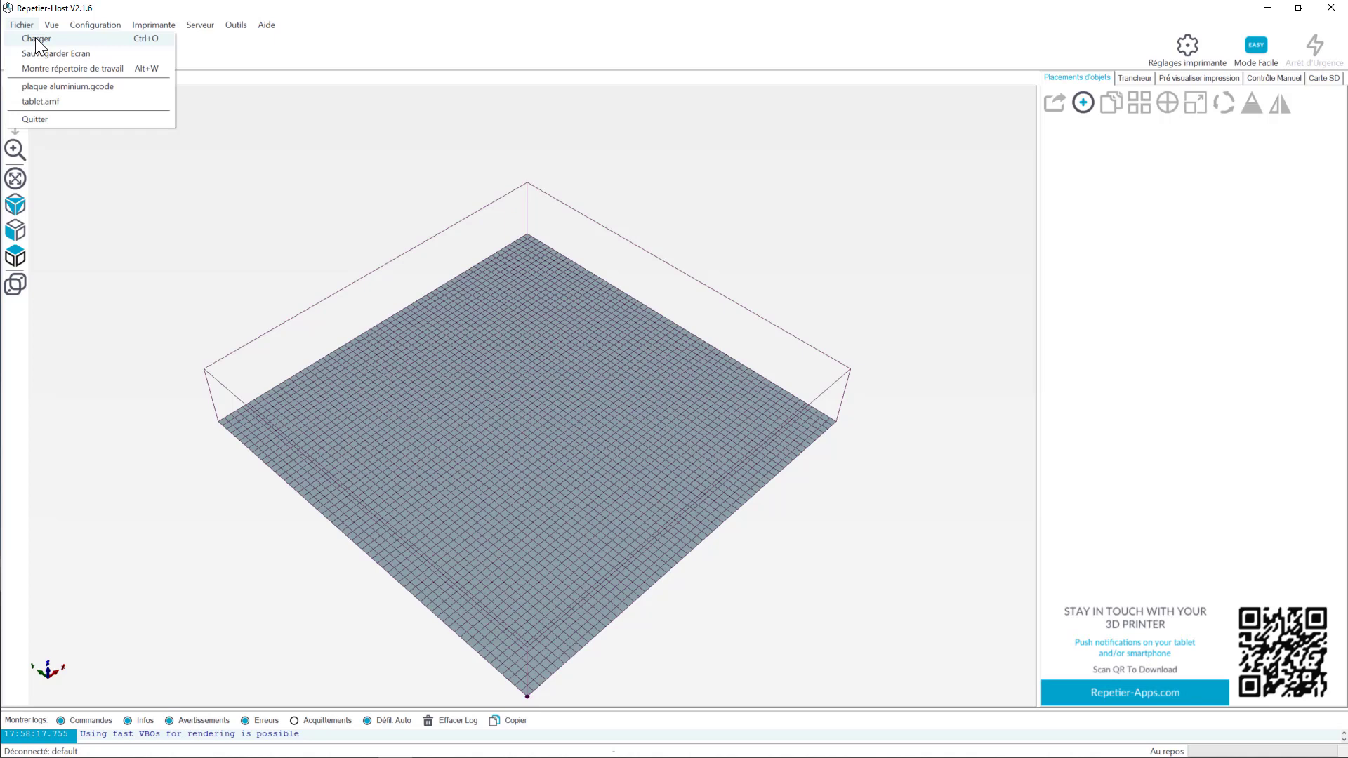
{"action": "left_click", "coordinate": [35, 38]}
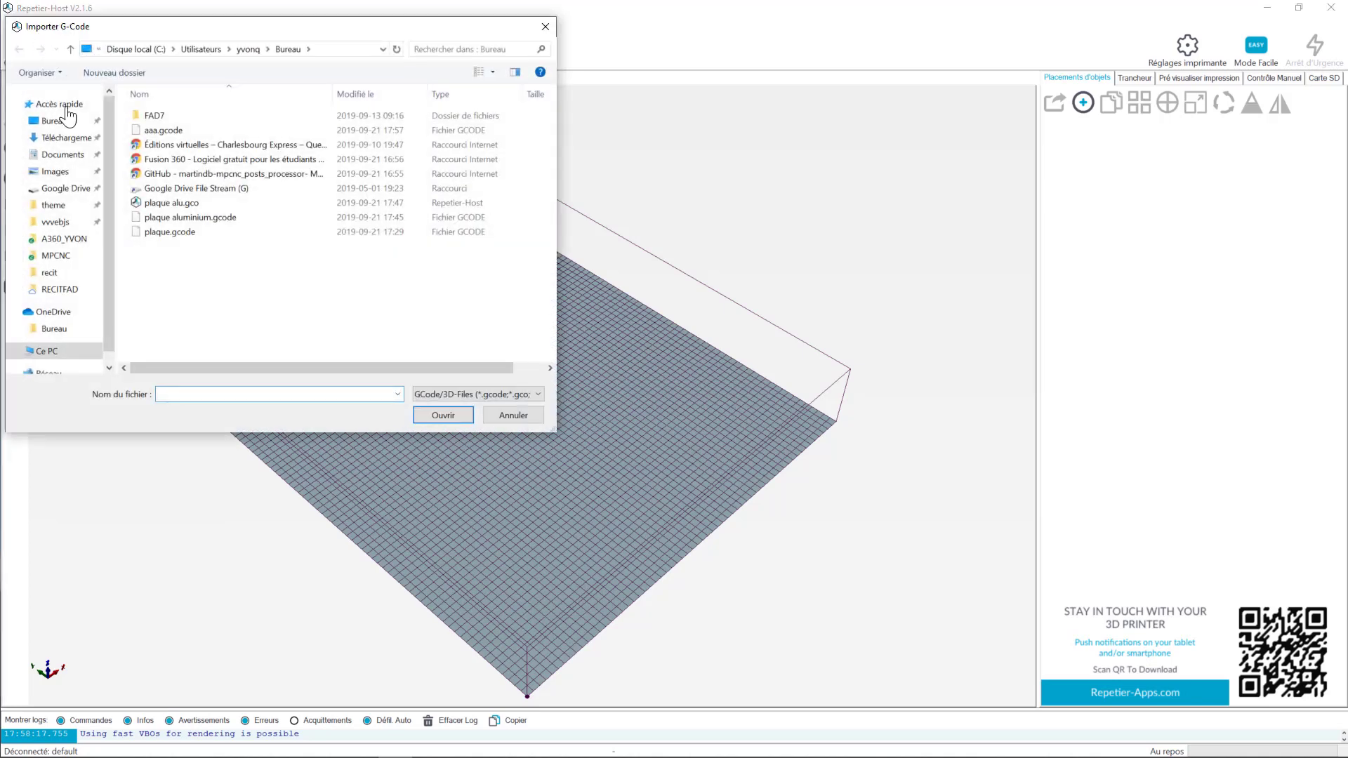
{"action": "double_click", "coordinate": [152, 131]}
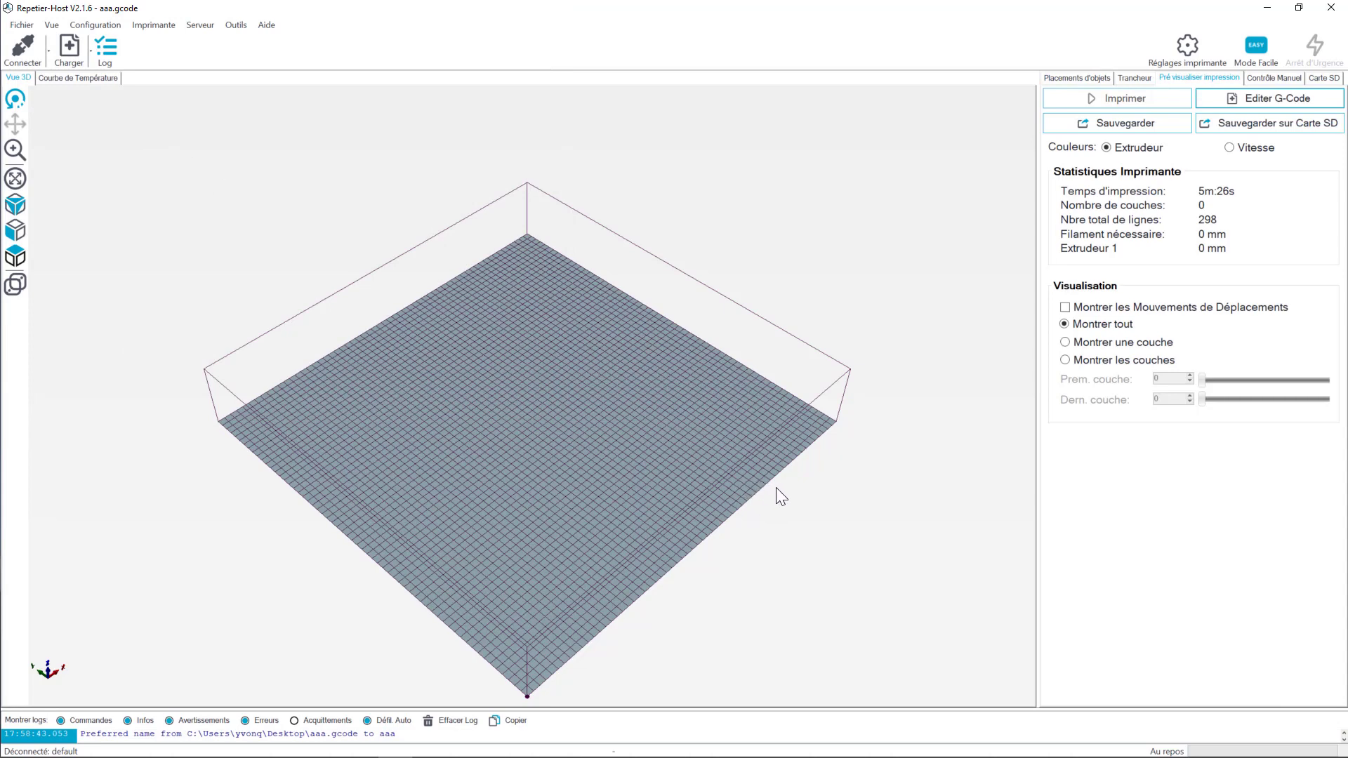
{"action": "left_click", "coordinate": [1065, 306]}
Examine the previewed toolpath and its placement relative to the bed's origin corner.
{"action": "left_click_drag", "start_coordinate": [500, 677], "coordinate": [402, 542]}
{"action": "middle_click_drag", "start_coordinate": [402, 542], "coordinate": [419, 468]}
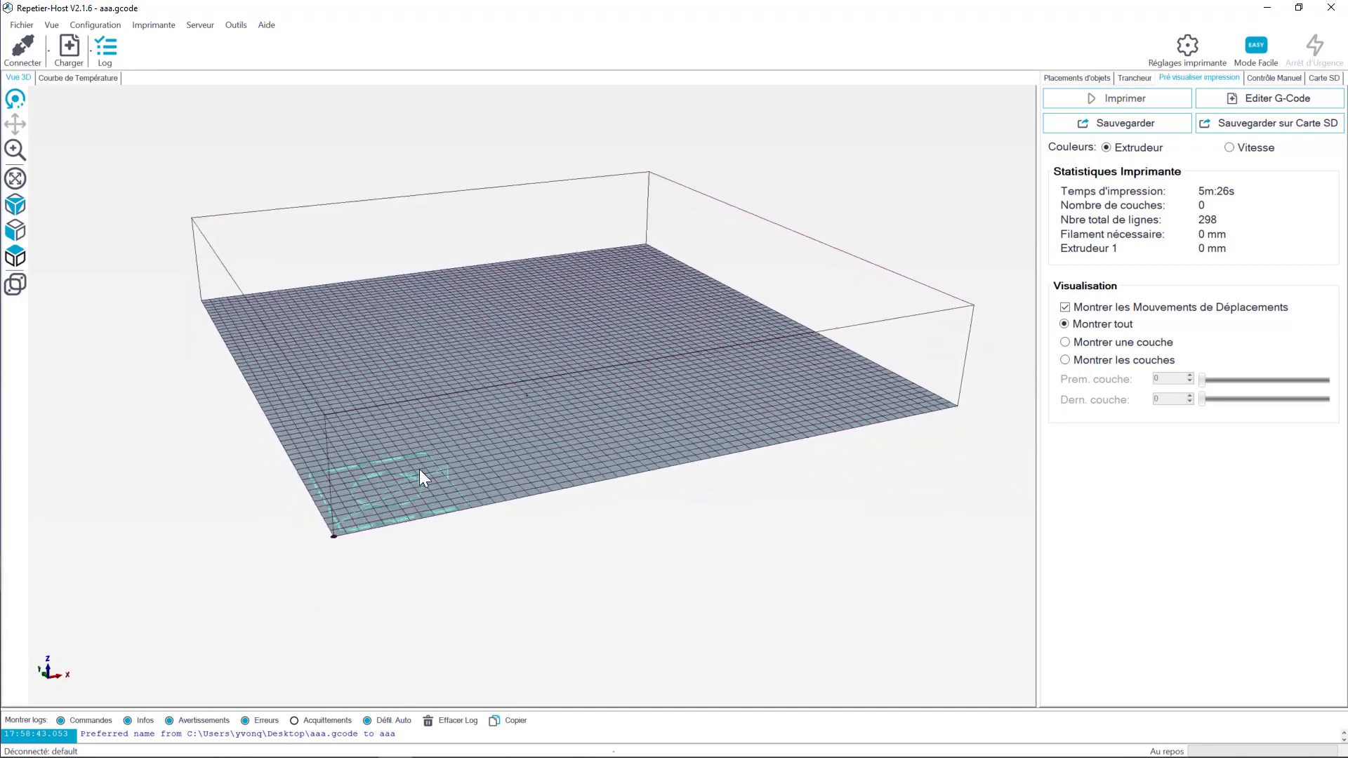
{"action": "scroll", "coordinate": [280, 566], "scroll_direction": "up", "scroll_amount": 8}
{"action": "scroll", "coordinate": [228, 653], "scroll_direction": "up", "scroll_amount": 6}
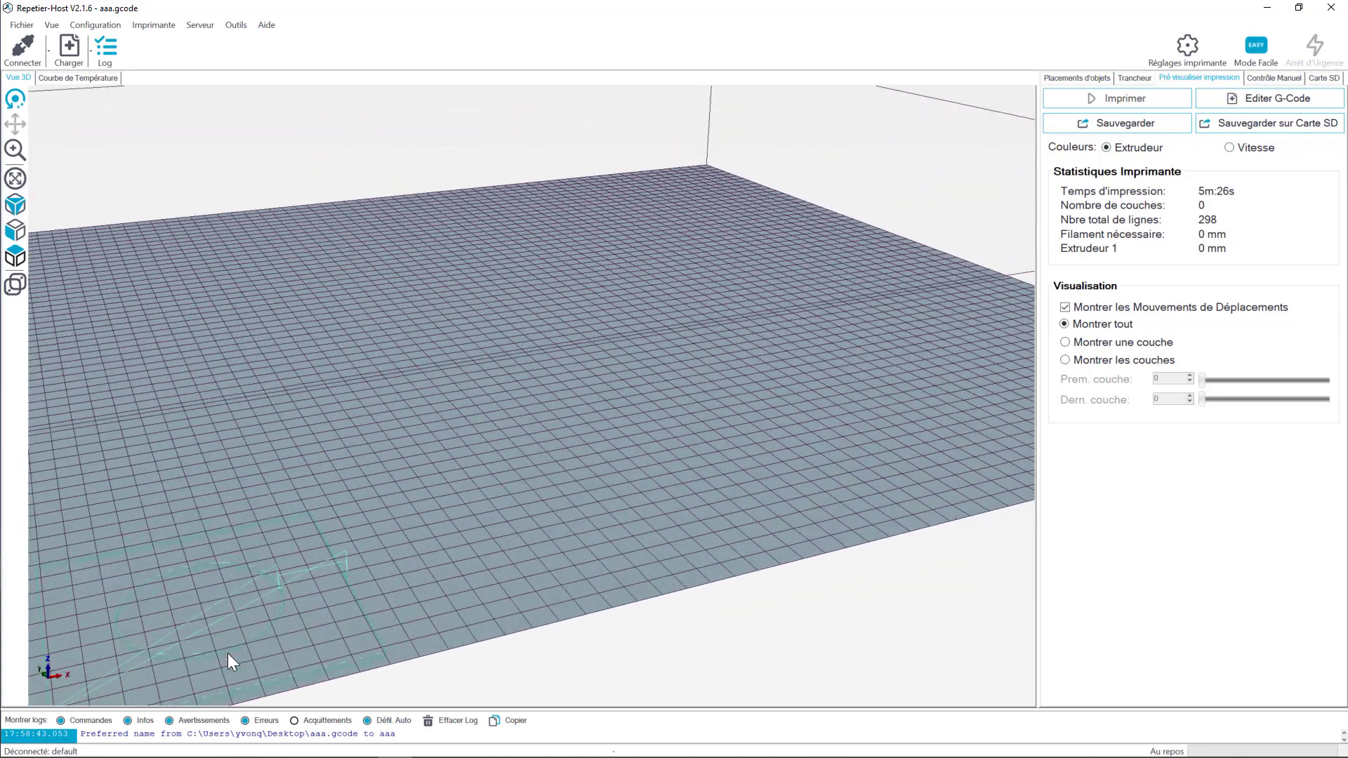
{"action": "middle_click_drag", "start_coordinate": [228, 652], "coordinate": [482, 313]}
{"action": "left_click_drag", "start_coordinate": [197, 316], "coordinate": [255, 438]}
{"action": "scroll", "coordinate": [257, 440], "scroll_direction": "down", "scroll_amount": 5}
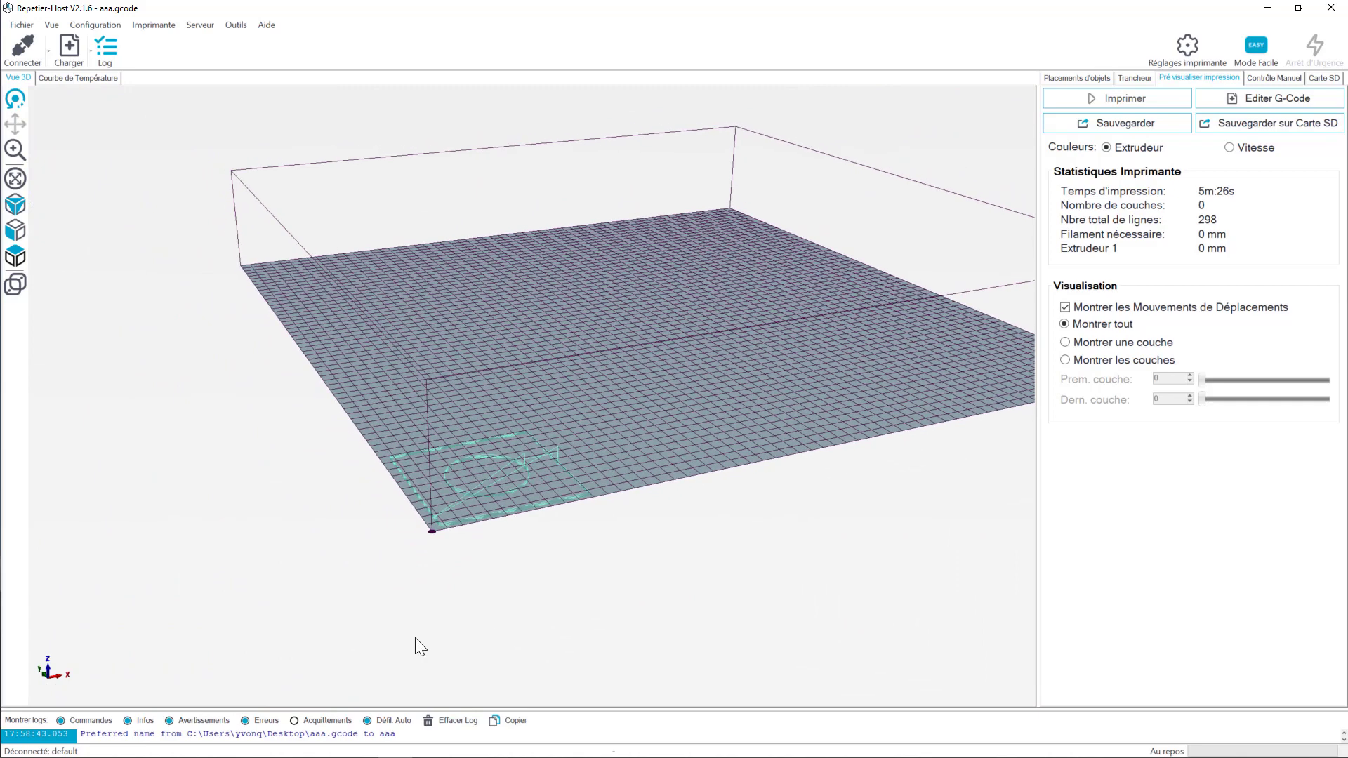
{"action": "scroll", "coordinate": [423, 551], "scroll_direction": "up", "scroll_amount": 3}
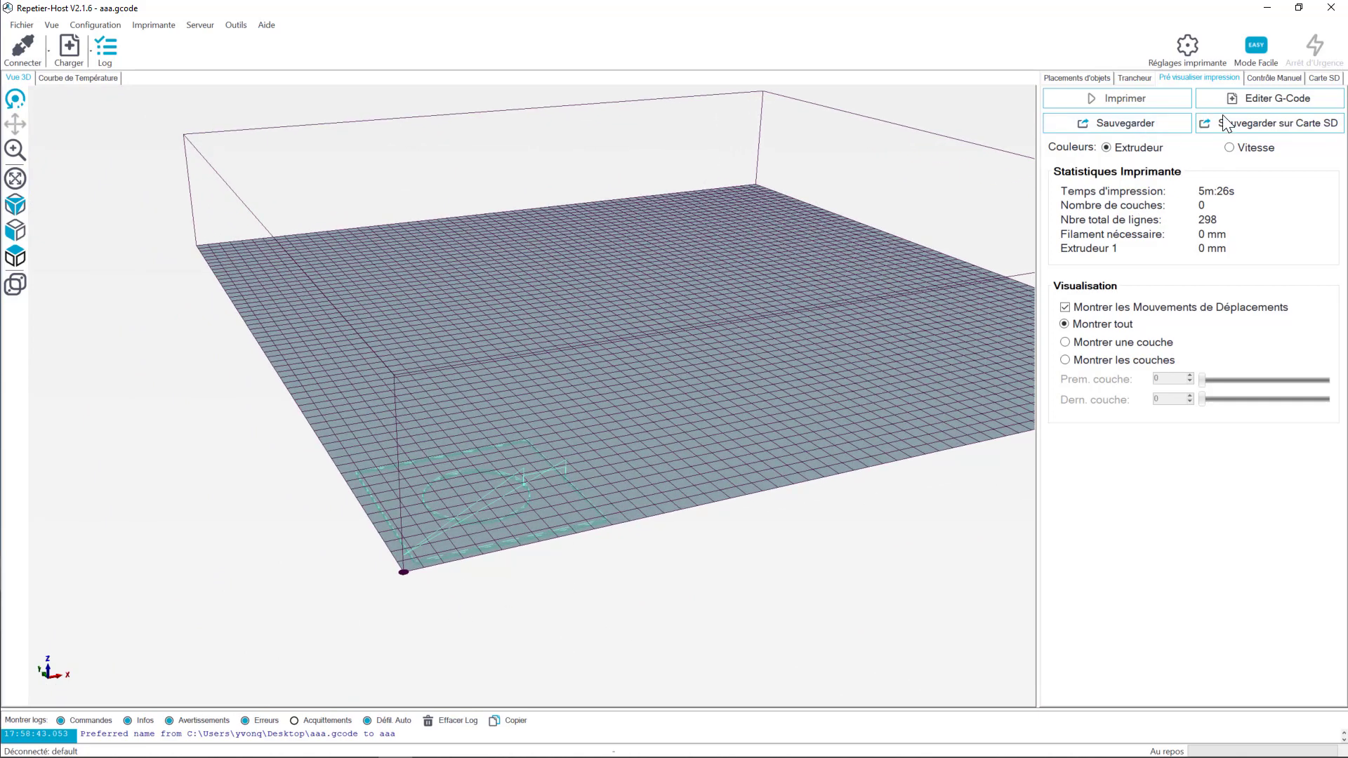
Start saving the aaa G-code for the SD card.
{"action": "left_click", "coordinate": [1252, 127]}
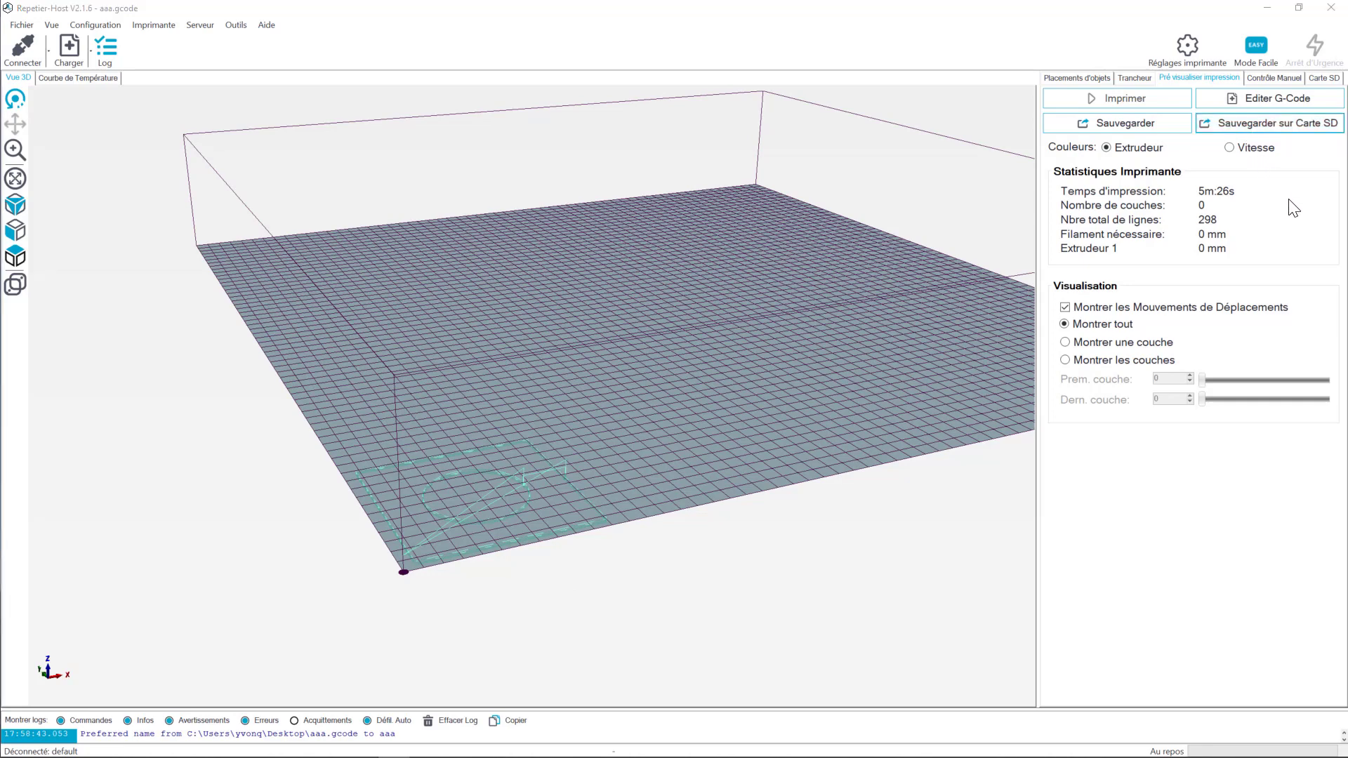